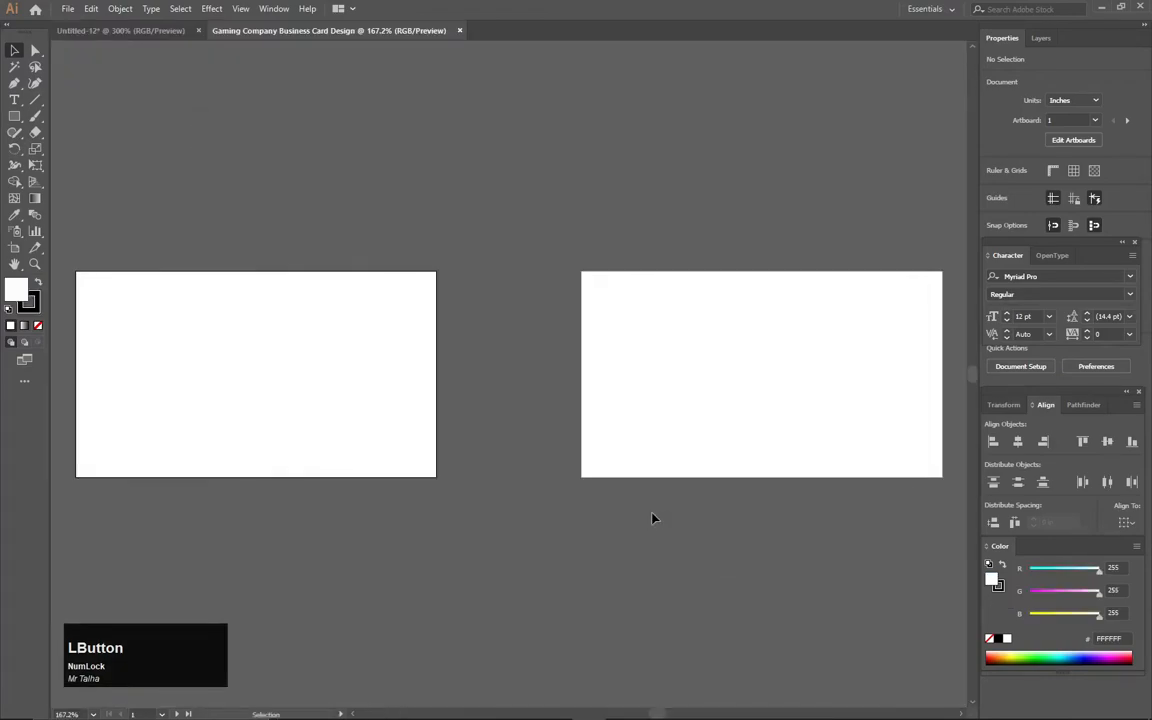
- Bring the new card's artboard into view, then switch to Untitled-12 and deselect its two colour squares
{"action": "key", "text": "space"}
{"action": "left_click_drag", "start_coordinate": [224, 337], "coordinate": [368, 117]}
{"action": "scroll", "coordinate": [487, 306], "scroll_direction": "up", "scroll_amount": 3}
{"action": "left_click", "coordinate": [106, 30]}
{"action": "scroll", "coordinate": [405, 188], "scroll_direction": "up", "scroll_amount": 2}
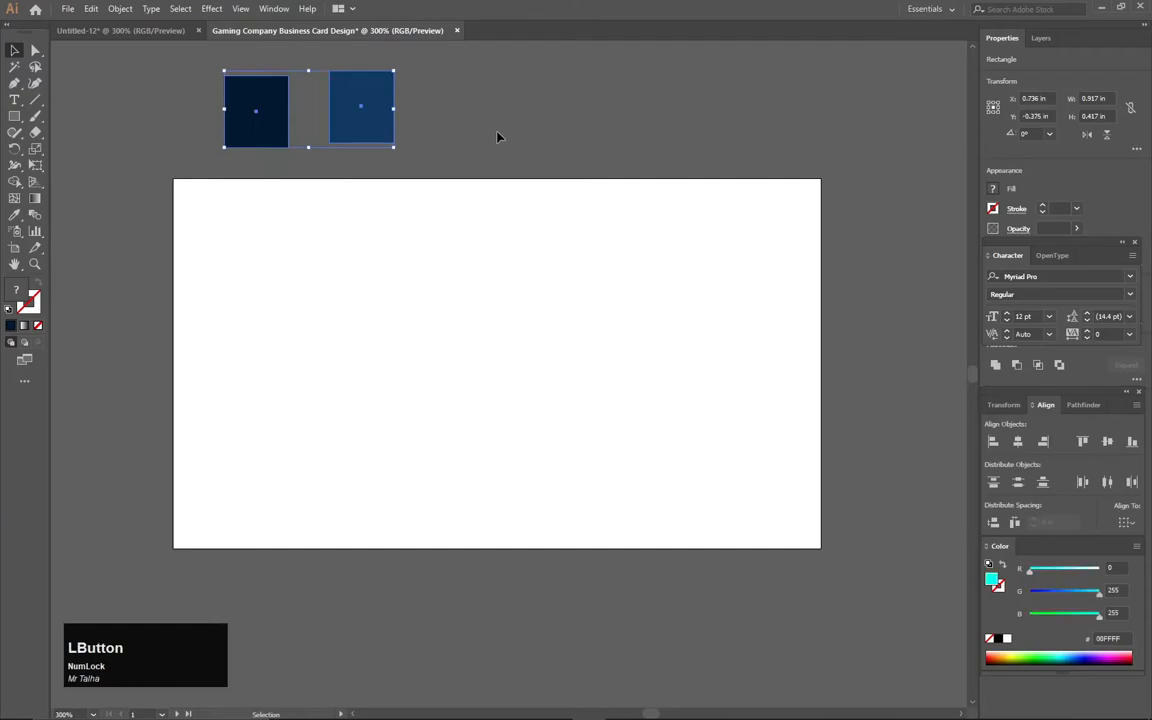
{"action": "left_click", "coordinate": [473, 81]}
- Draw an artboard-sized 3.5 × 2 in rectangle filled with the dark square's navy #001833
{"action": "left_click", "coordinate": [15, 116]}
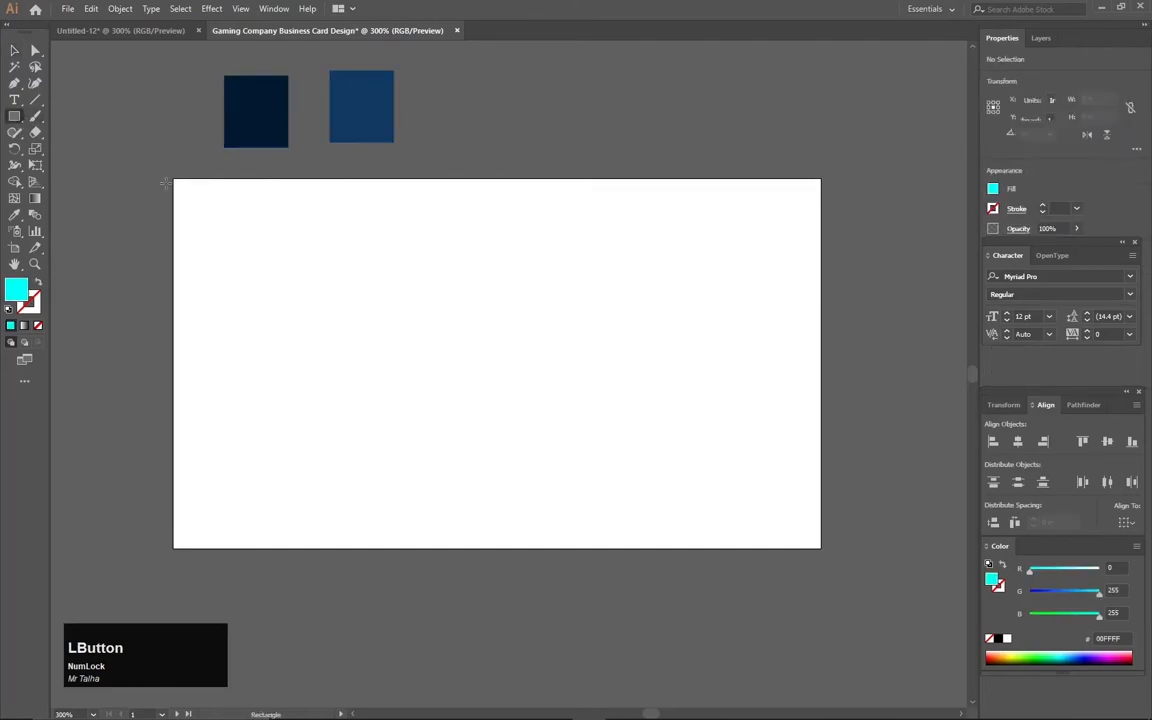
{"action": "left_click_drag", "start_coordinate": [174, 179], "coordinate": [822, 548]}
{"action": "left_click", "coordinate": [15, 51]}
{"action": "left_click", "coordinate": [14, 214]}
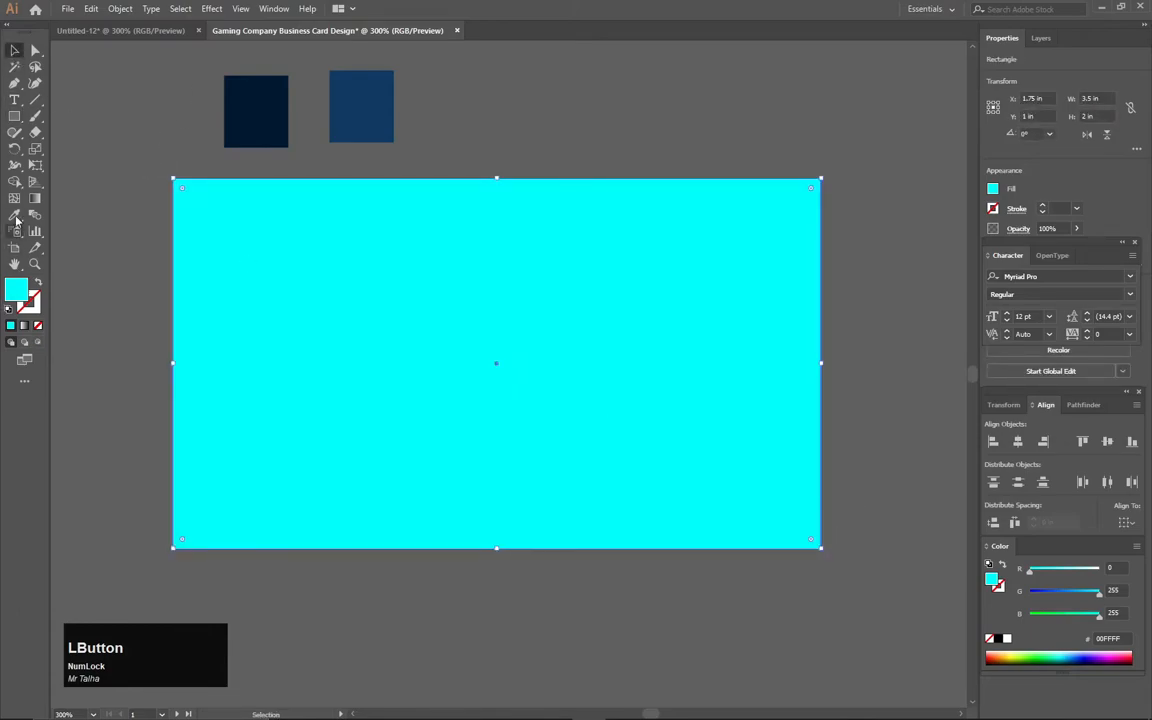
{"action": "left_click", "coordinate": [242, 102]}
{"action": "left_click", "coordinate": [15, 51]}
{"action": "left_click", "coordinate": [101, 88]}
- Draw a smaller rectangle in the middle of the card
{"action": "left_click", "coordinate": [15, 116]}
{"action": "left_click", "coordinate": [471, 333]}
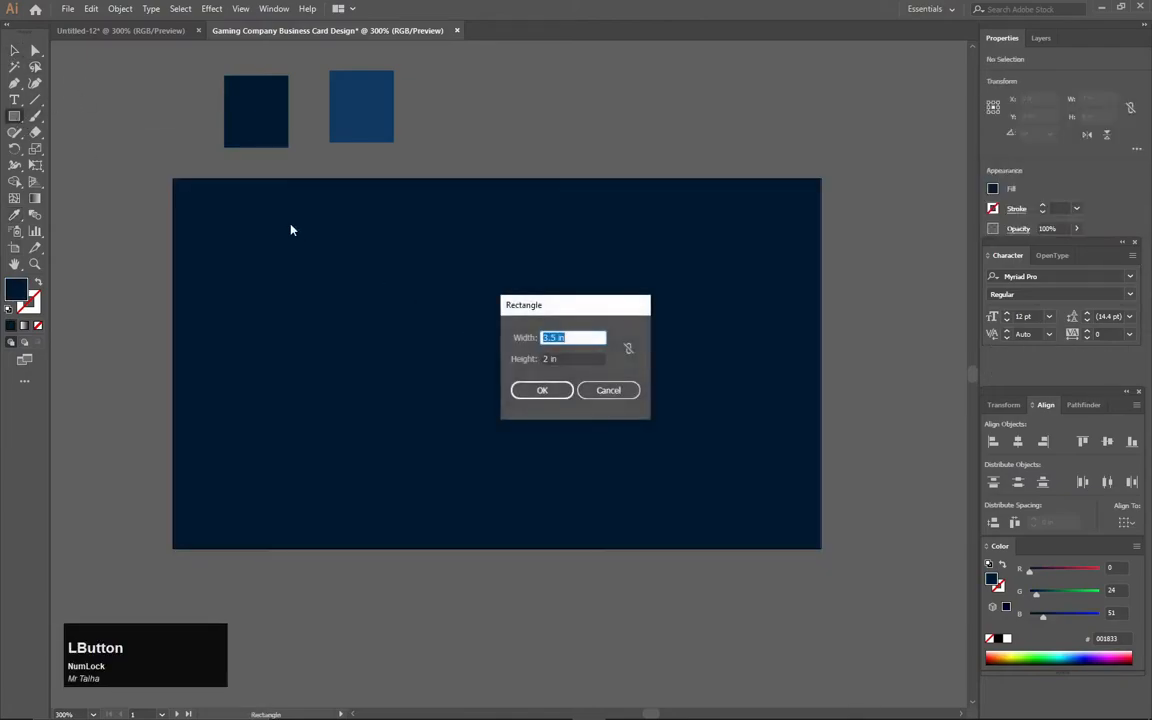
{"action": "left_click", "coordinate": [609, 388]}
{"action": "left_click_drag", "start_coordinate": [465, 281], "coordinate": [668, 422]}
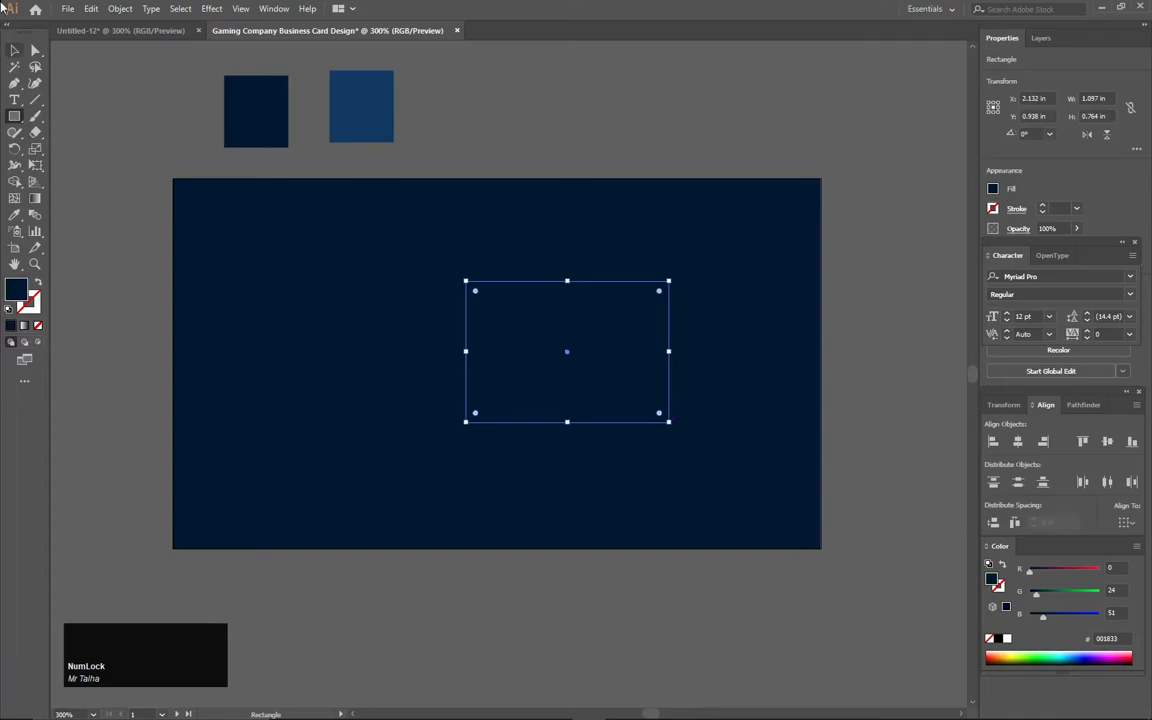
- Fill the small rectangle with the sampled lighter blue and tilt it about 18.77°
{"action": "left_click", "coordinate": [14, 214]}
{"action": "left_click", "coordinate": [367, 96]}
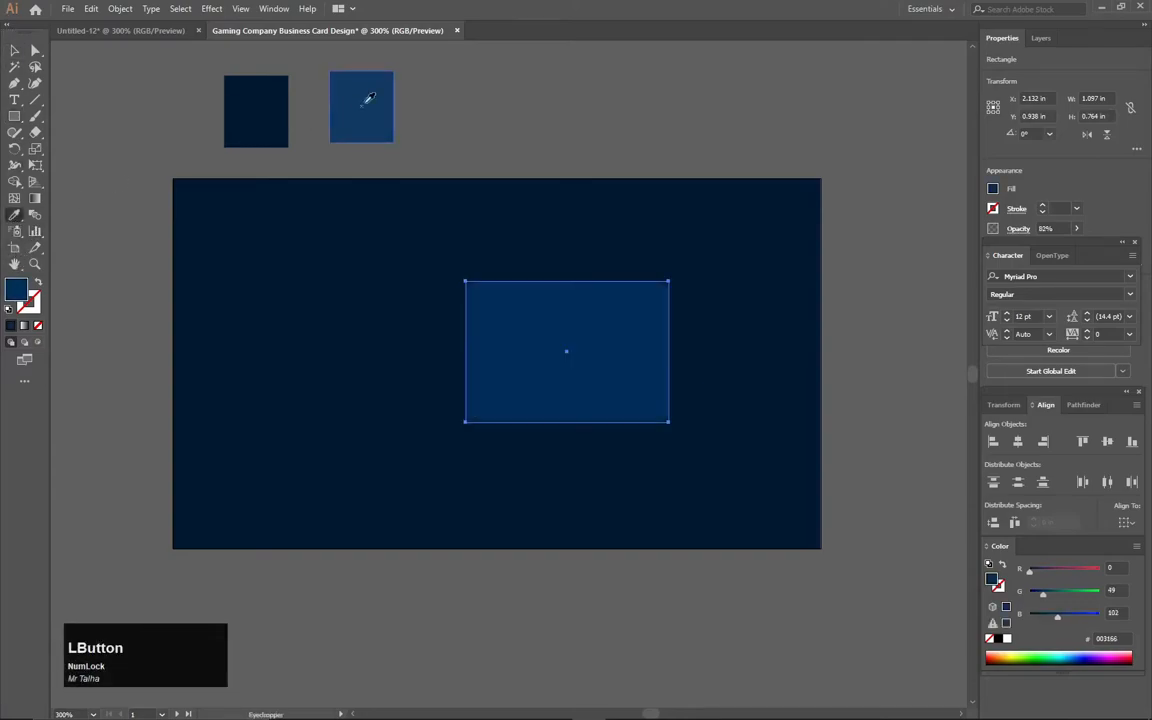
{"action": "left_click", "coordinate": [14, 50]}
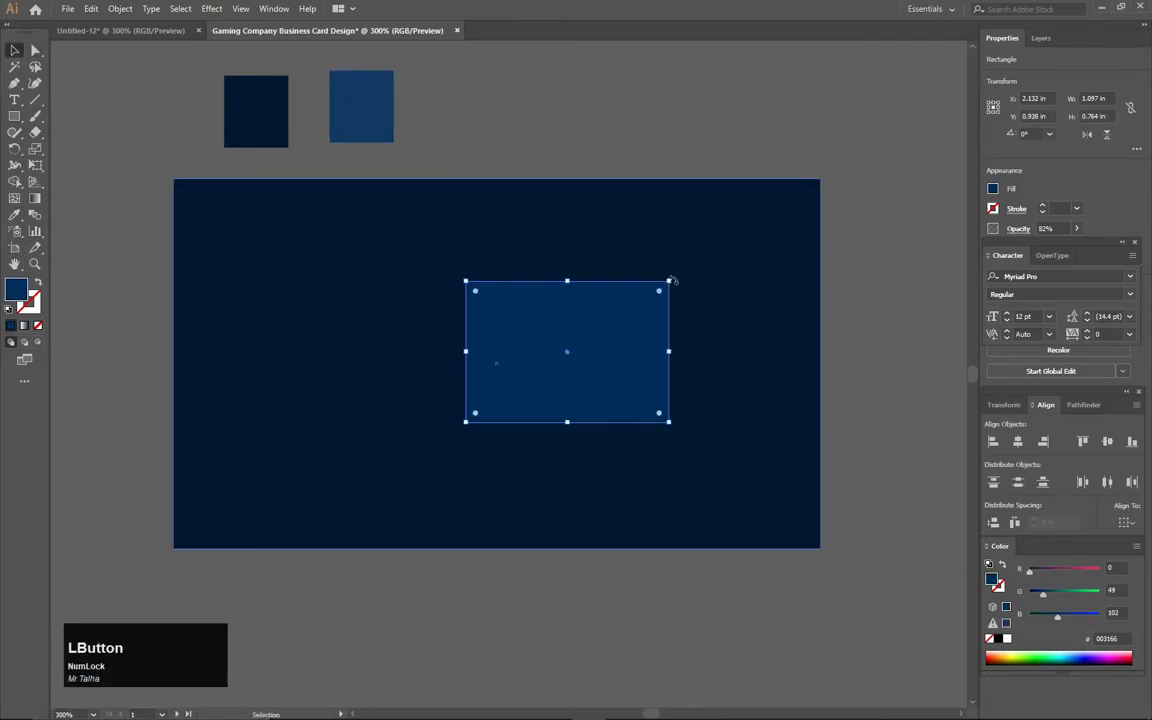
{"action": "left_click_drag", "start_coordinate": [672, 281], "coordinate": [647, 240]}
- Enlarge the tilted panel to about 1.552 × 1.3 in, overhanging the card's top-right edge
{"action": "left_click_drag", "start_coordinate": [631, 336], "coordinate": [735, 126]}
{"action": "left_click", "coordinate": [525, 138]}
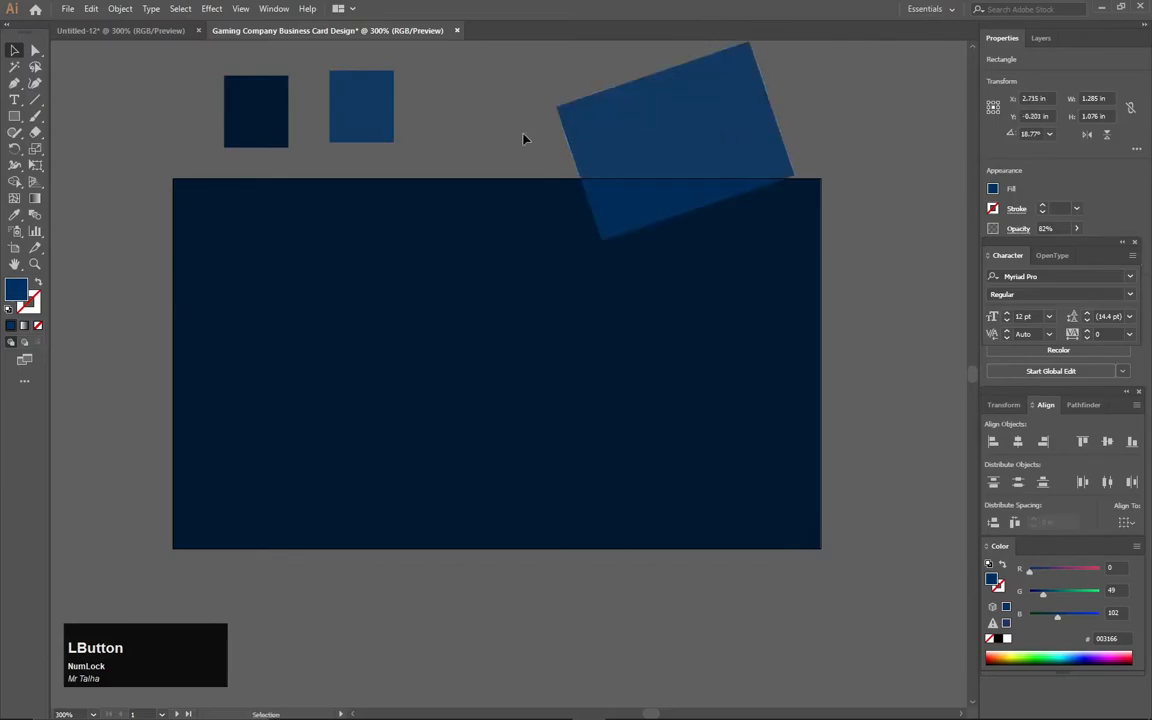
{"action": "left_click_drag", "start_coordinate": [649, 129], "coordinate": [650, 147]}
{"action": "left_click_drag", "start_coordinate": [685, 210], "coordinate": [685, 210]}
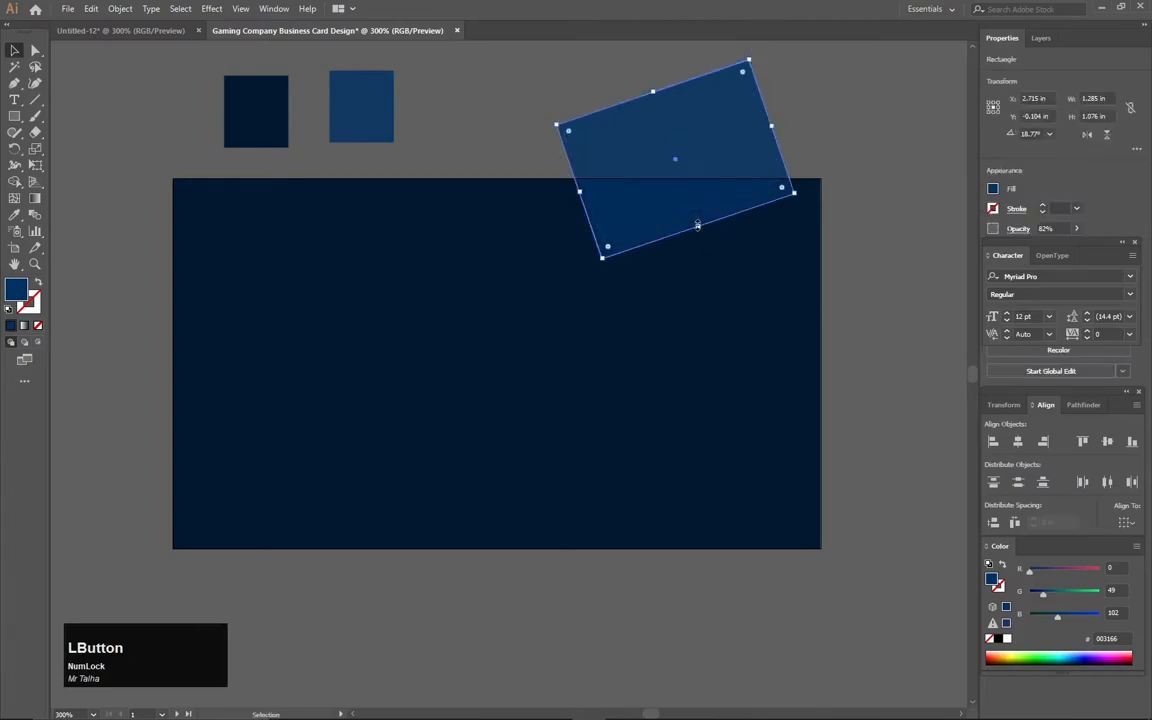
{"action": "left_click_drag", "start_coordinate": [608, 249], "coordinate": [574, 299]}
{"action": "left_click_drag", "start_coordinate": [691, 222], "coordinate": [694, 183]}
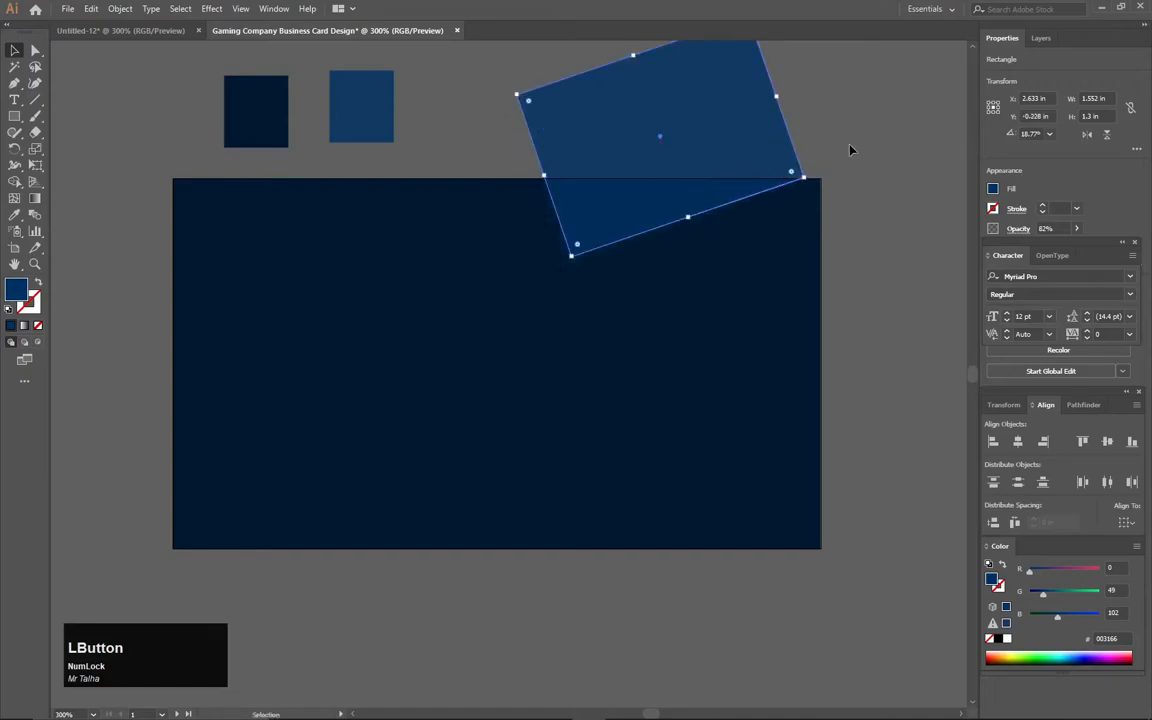
{"action": "left_click", "coordinate": [850, 150]}
{"action": "key", "text": "space"}
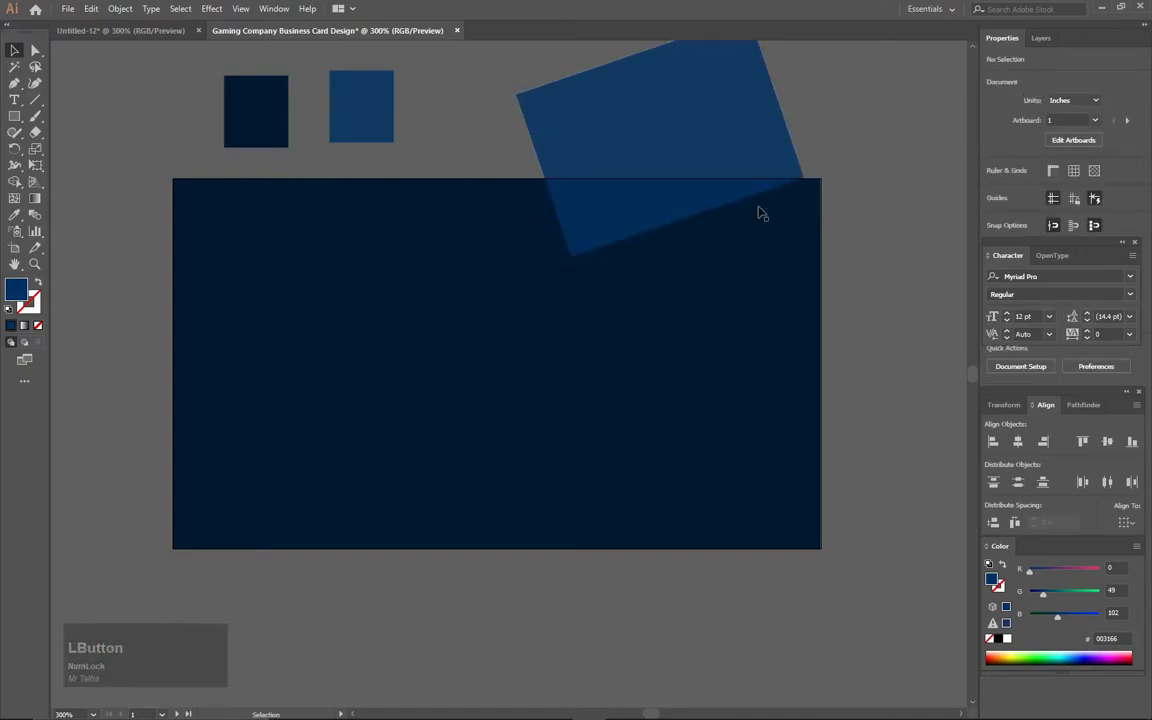
- Duplicate the tilted panel over the card's bottom-left edge and rotate the copy to about 21.11°
{"action": "left_click_drag", "start_coordinate": [349, 498], "coordinate": [400, 438]}
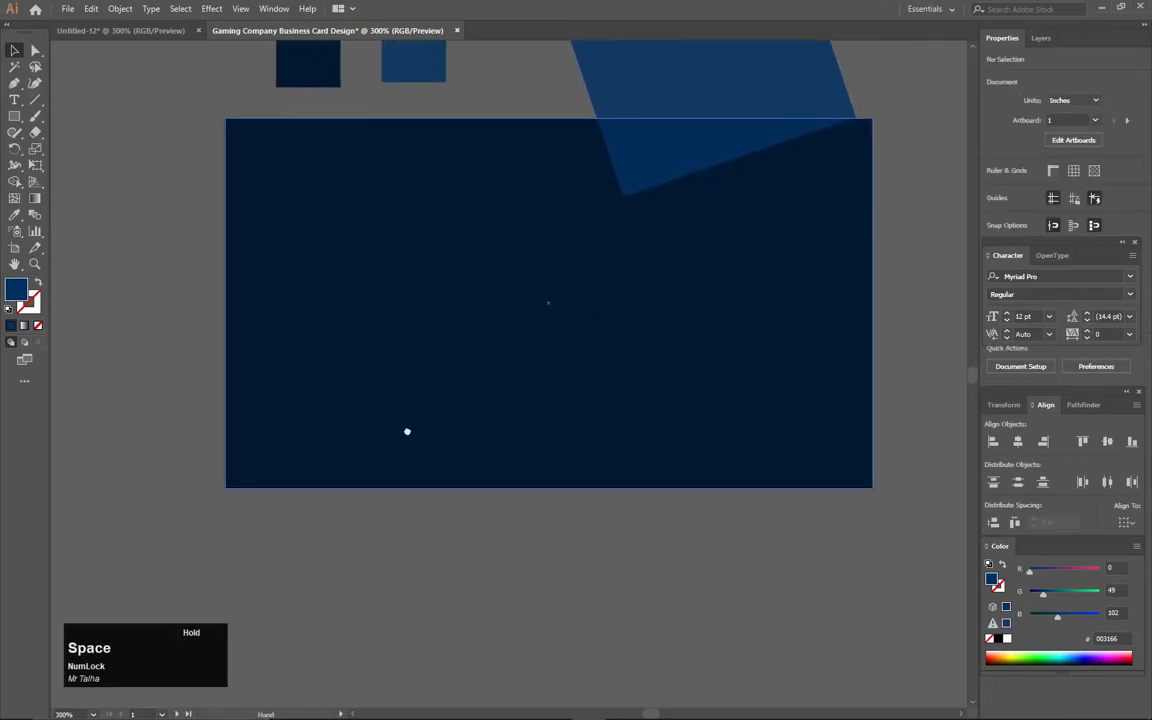
{"action": "left_click", "coordinate": [664, 85]}
{"action": "left_click_drag", "start_coordinate": [664, 84], "coordinate": [458, 362]}
{"action": "left_click_drag", "start_coordinate": [540, 310], "coordinate": [422, 427]}
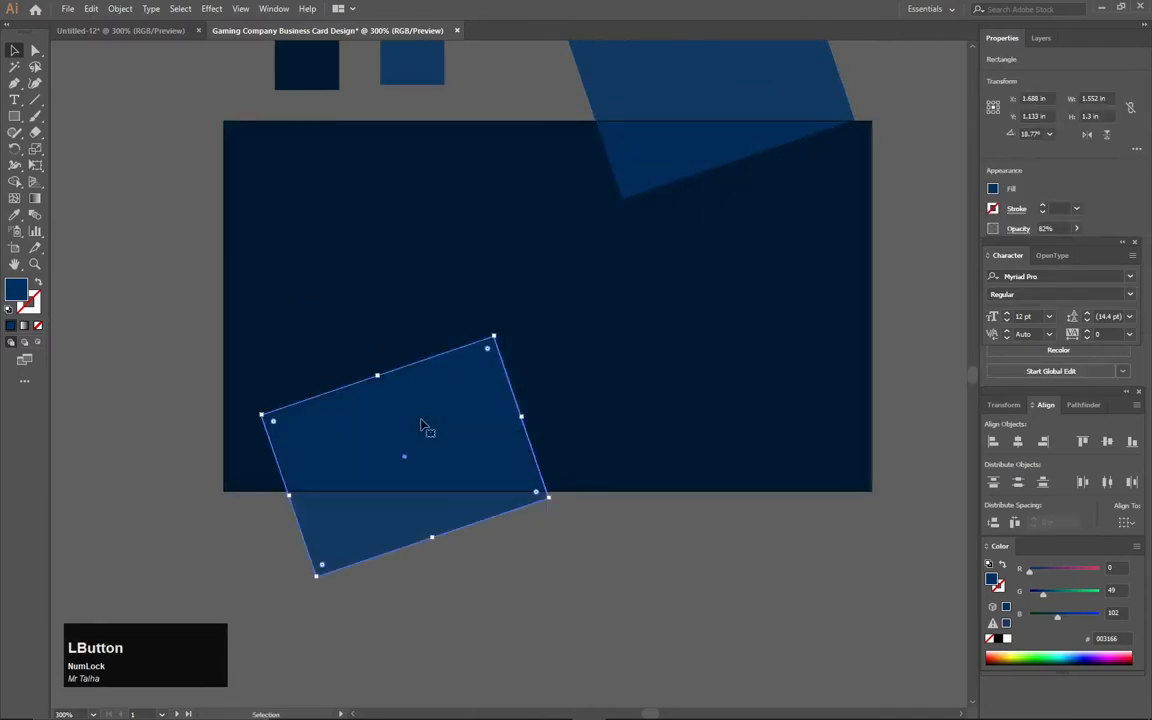
{"action": "left_click_drag", "start_coordinate": [497, 336], "coordinate": [512, 303]}
{"action": "left_click_drag", "start_coordinate": [481, 404], "coordinate": [455, 474]}
{"action": "key", "text": "Down"}
{"action": "left_click", "coordinate": [524, 520]}
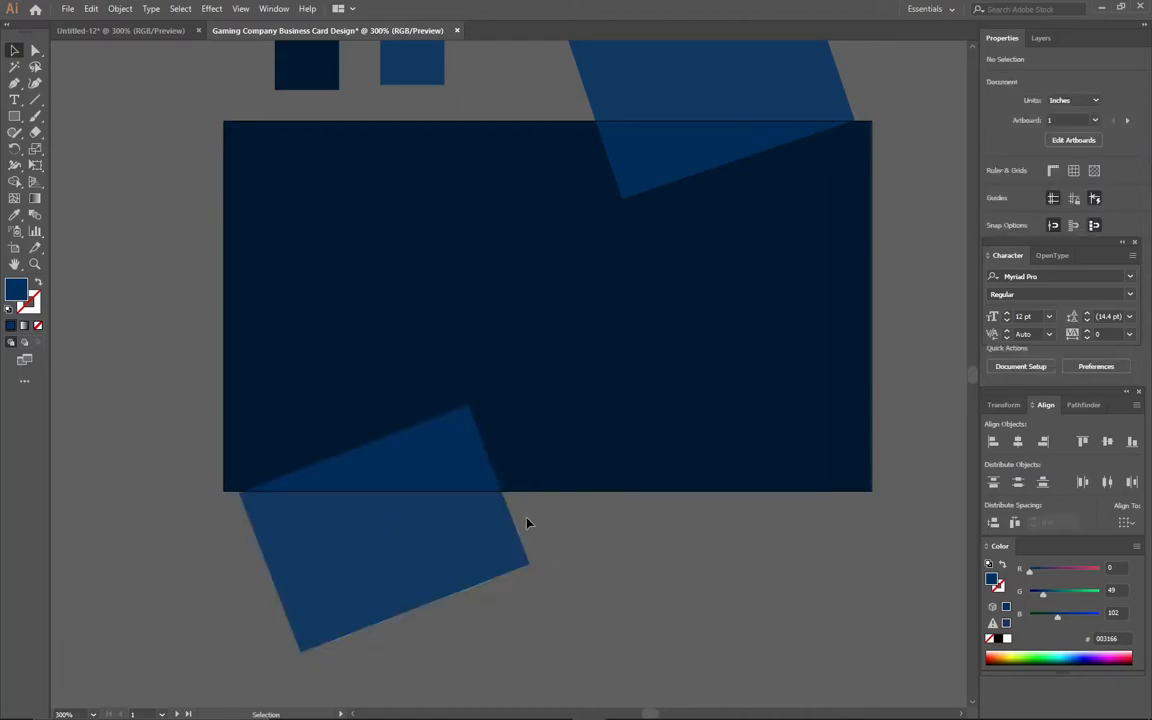
{"action": "left_click", "coordinate": [786, 93]}
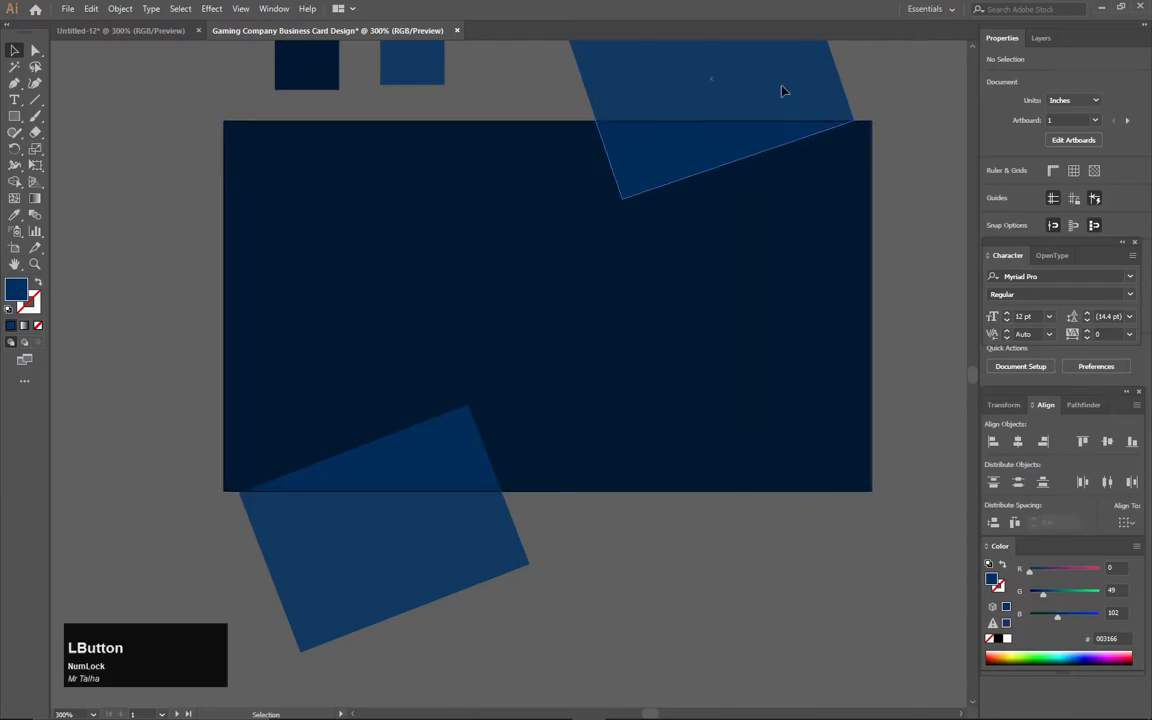
{"action": "left_click", "coordinate": [590, 578]}
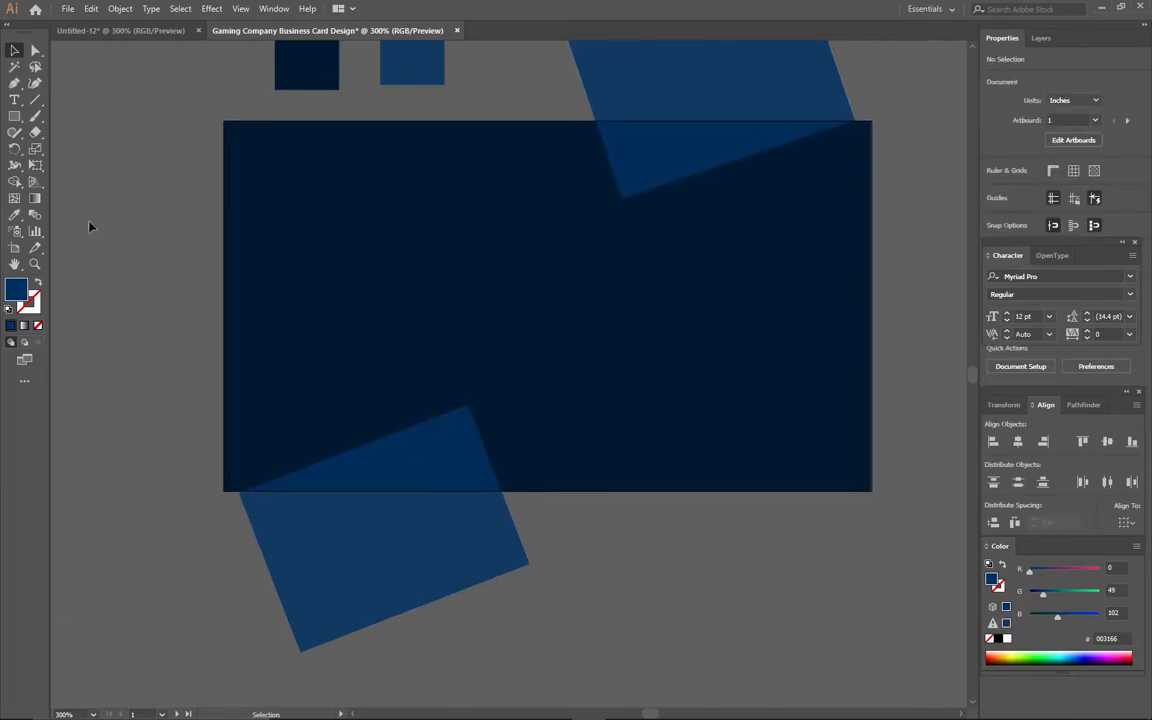
- Use the Shape Builder to delete both panels' overhanging parts, leaving corner triangles inside the card
{"action": "left_click_drag", "start_coordinate": [888, 568], "coordinate": [292, 66]}
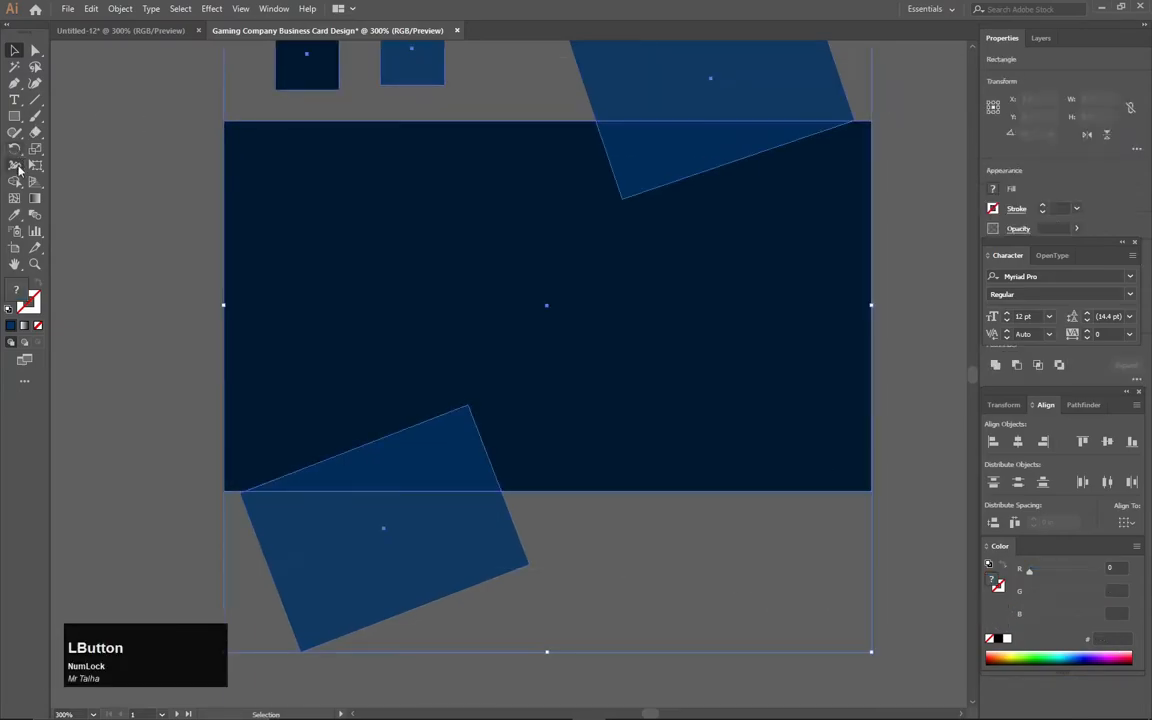
{"action": "right_click", "coordinate": [14, 181]}
{"action": "left_click", "coordinate": [80, 164]}
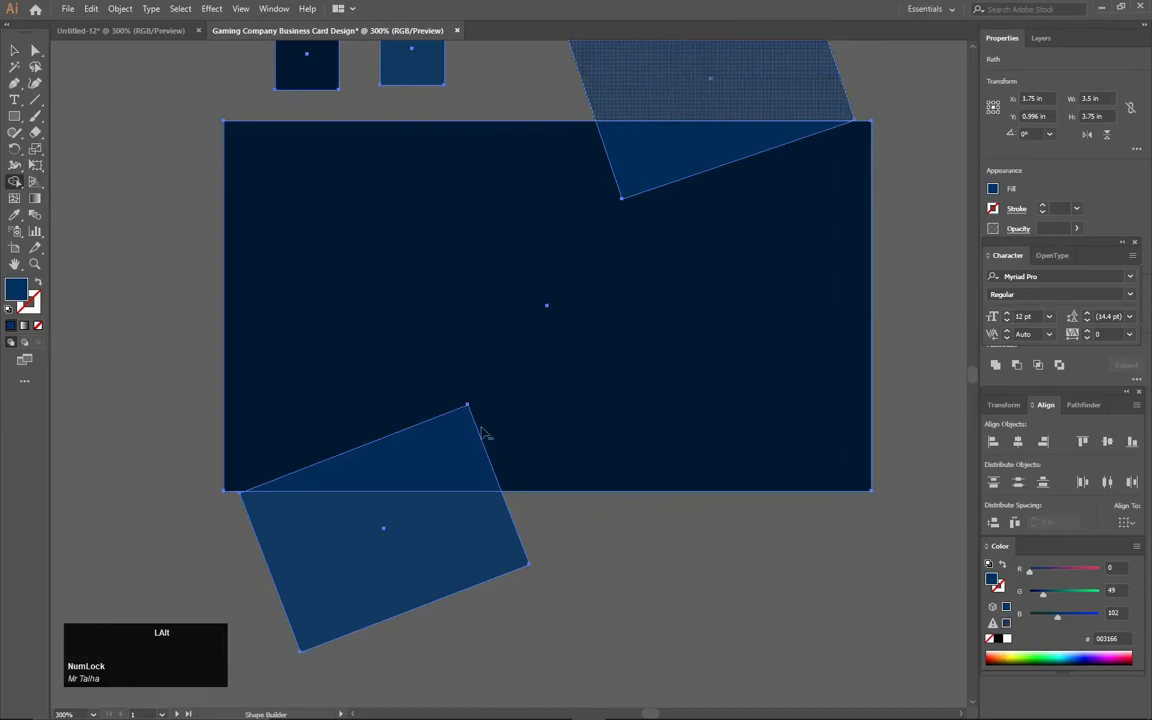
{"action": "left_click", "coordinate": [336, 562], "text": "alt"}
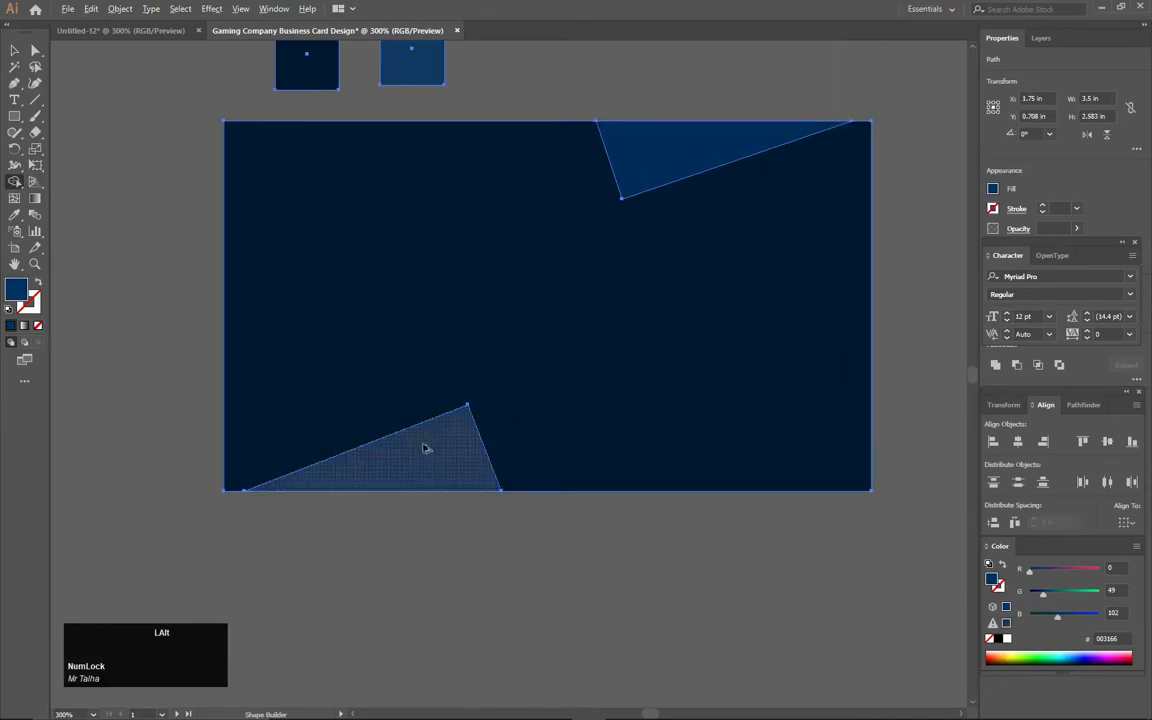
{"action": "left_click", "coordinate": [14, 50]}
{"action": "left_click", "coordinate": [116, 141]}
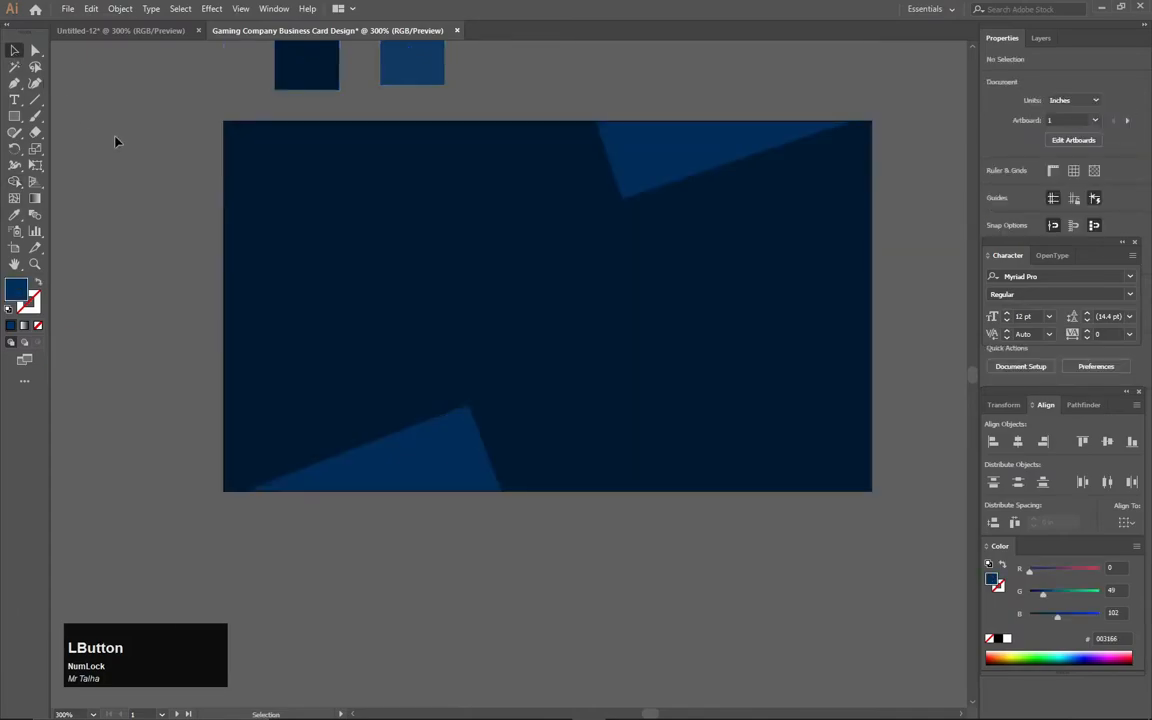
{"action": "left_click_drag", "start_coordinate": [161, 119], "coordinate": [884, 502]}
- Draw a short horizontal line from the card's left edge at mid-height
{"action": "key", "text": "ctrl+2"}
{"action": "scroll", "coordinate": [243, 299], "scroll_direction": "up", "scroll_amount": 1}
{"action": "scroll", "coordinate": [243, 299], "scroll_direction": "up", "scroll_amount": 1}
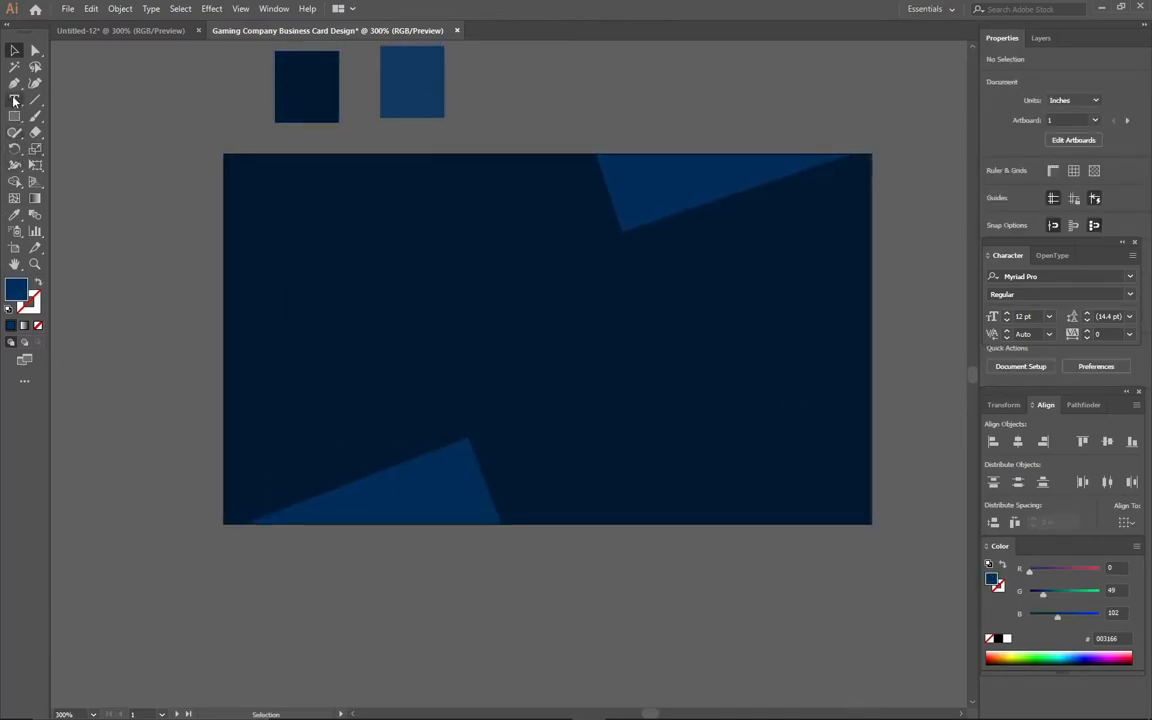
{"action": "left_click", "coordinate": [14, 85]}
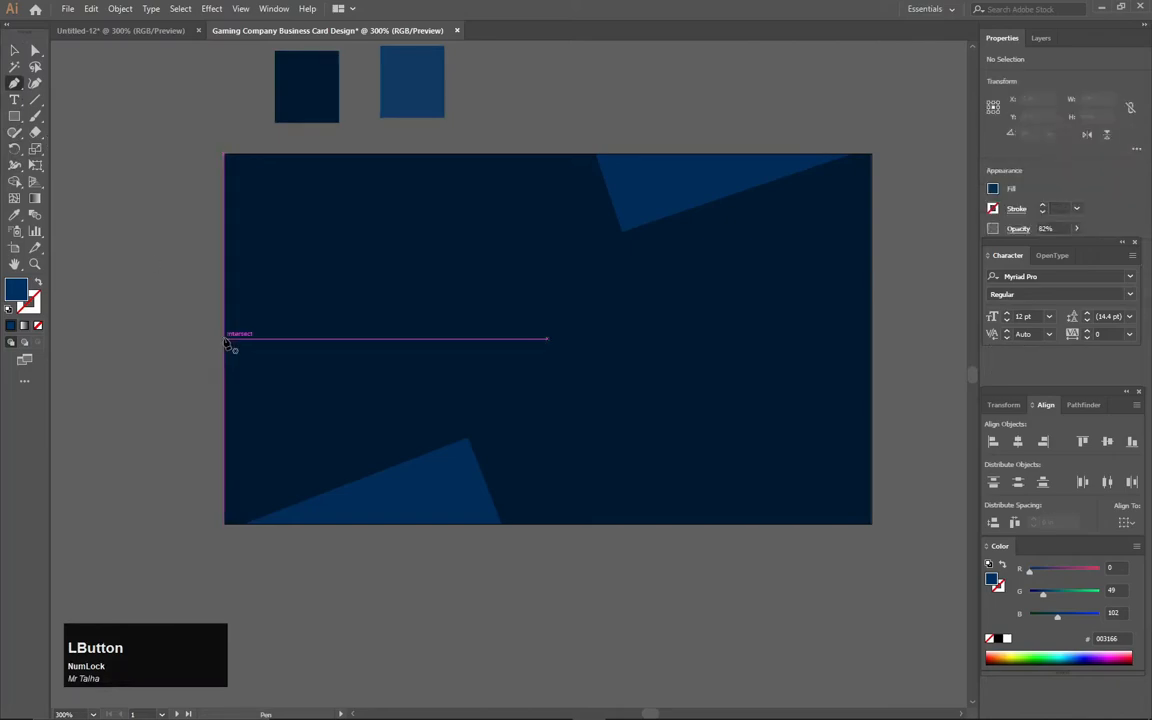
{"action": "left_click", "coordinate": [225, 339]}
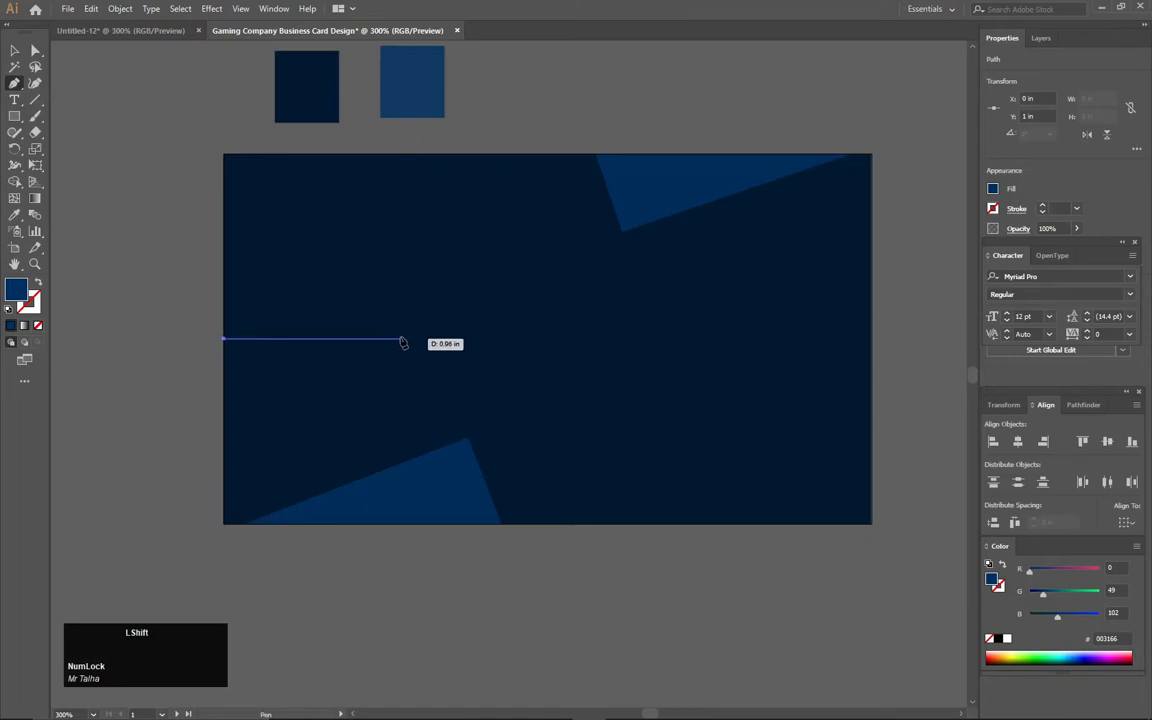
{"action": "left_click", "coordinate": [401, 340], "text": "shift"}
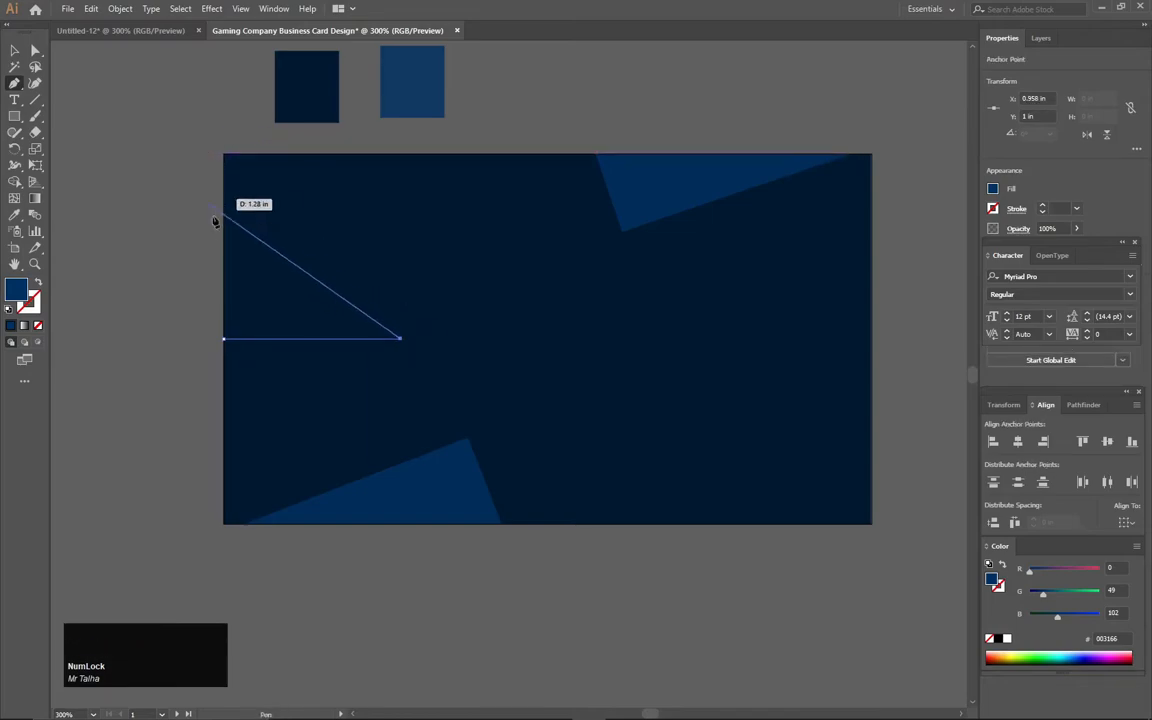
{"action": "key", "text": "Escape"}
- Give the line a red #D10000 stroke with no fill and a 1.5 pt weight
{"action": "left_click", "coordinate": [37, 284]}
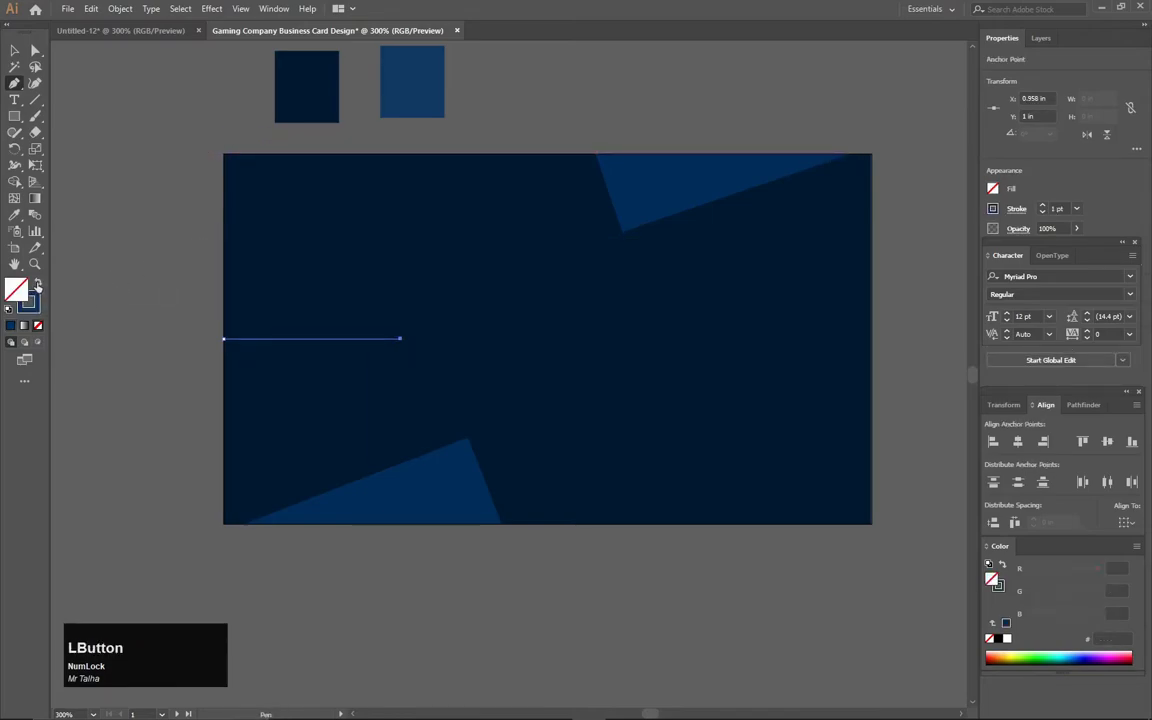
{"action": "double_click", "coordinate": [30, 302]}
{"action": "mouse_move", "coordinate": [402, 407]}
{"action": "left_mouse_down"}
{"action": "mouse_move", "coordinate": [410, 273]}
{"action": "mouse_move", "coordinate": [383, 306]}
{"action": "left_mouse_up"}
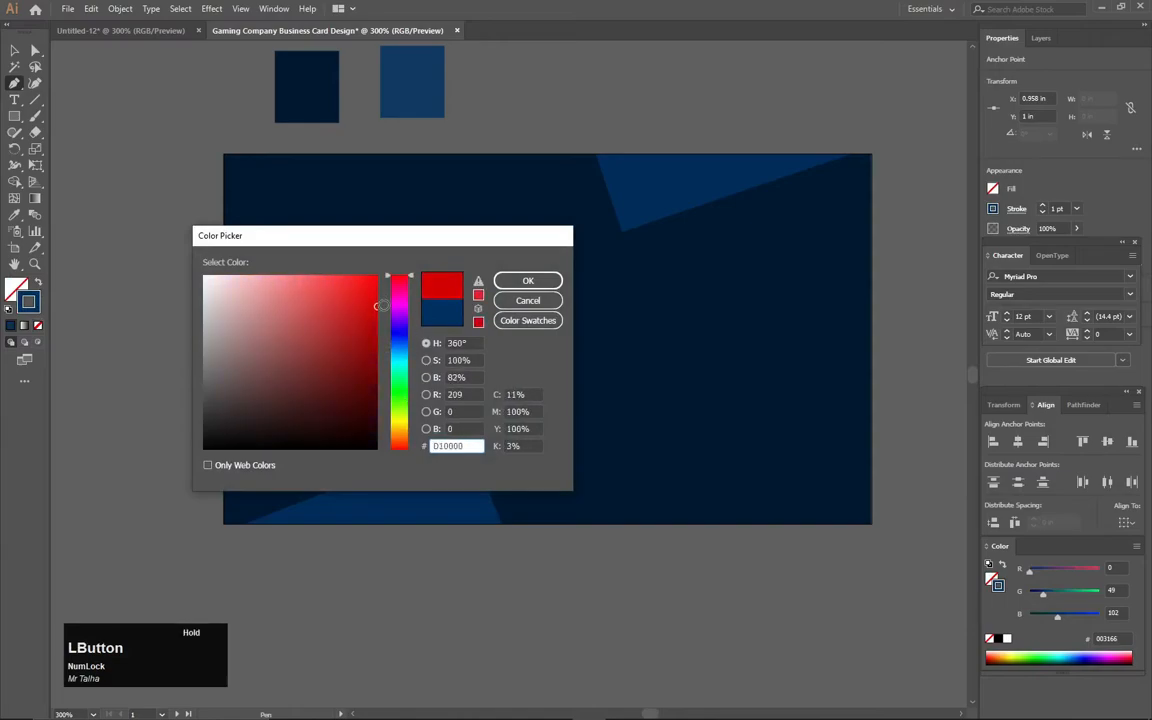
{"action": "left_click", "coordinate": [512, 280]}
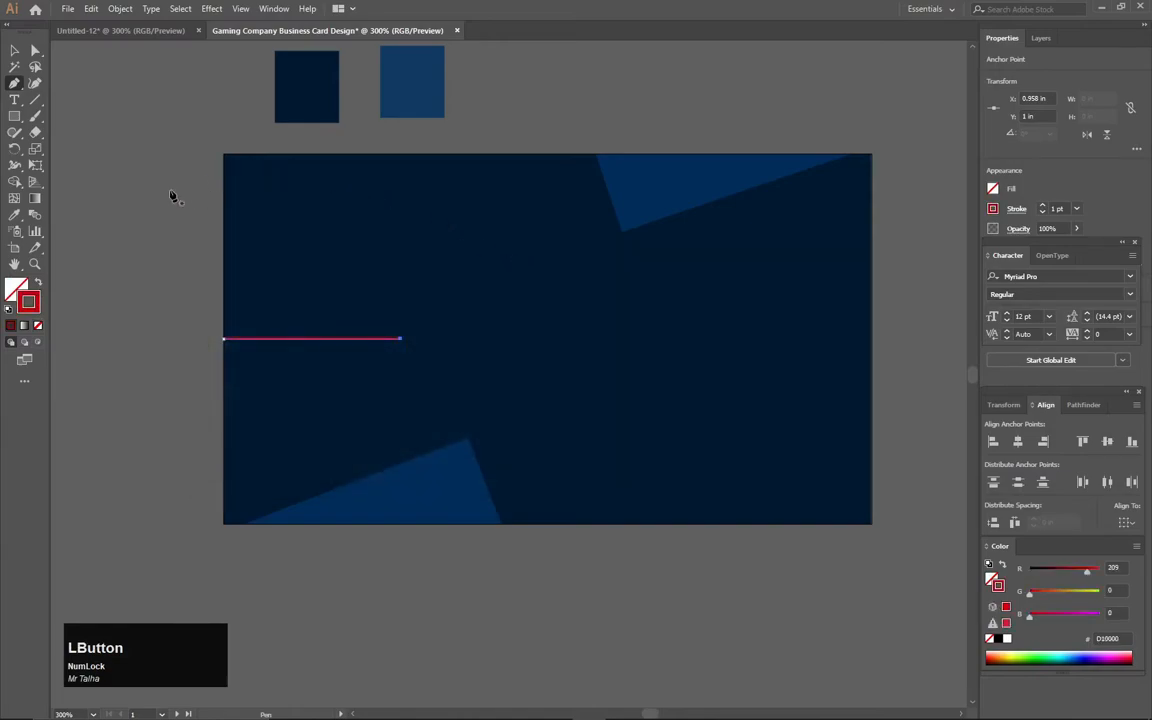
{"action": "left_click", "coordinate": [1043, 206]}
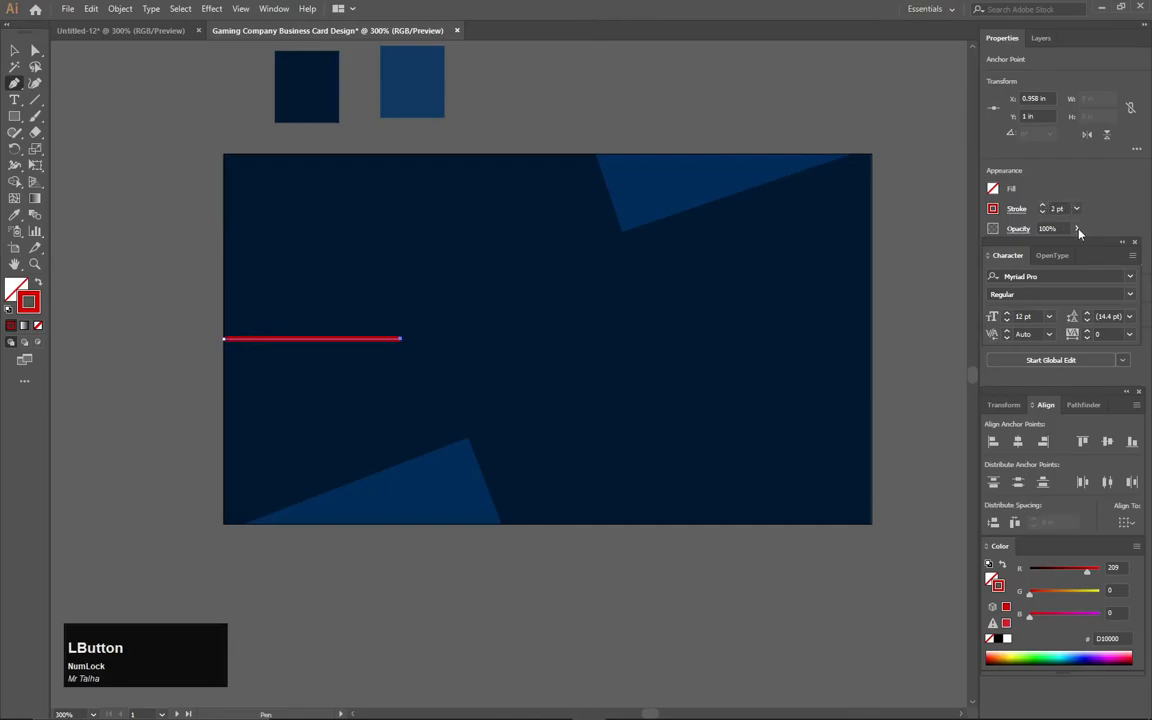
{"action": "left_click", "coordinate": [1043, 211]}
{"action": "left_click_drag", "start_coordinate": [1071, 211], "coordinate": [1034, 208]}
{"action": "type", "text": "1.5"}
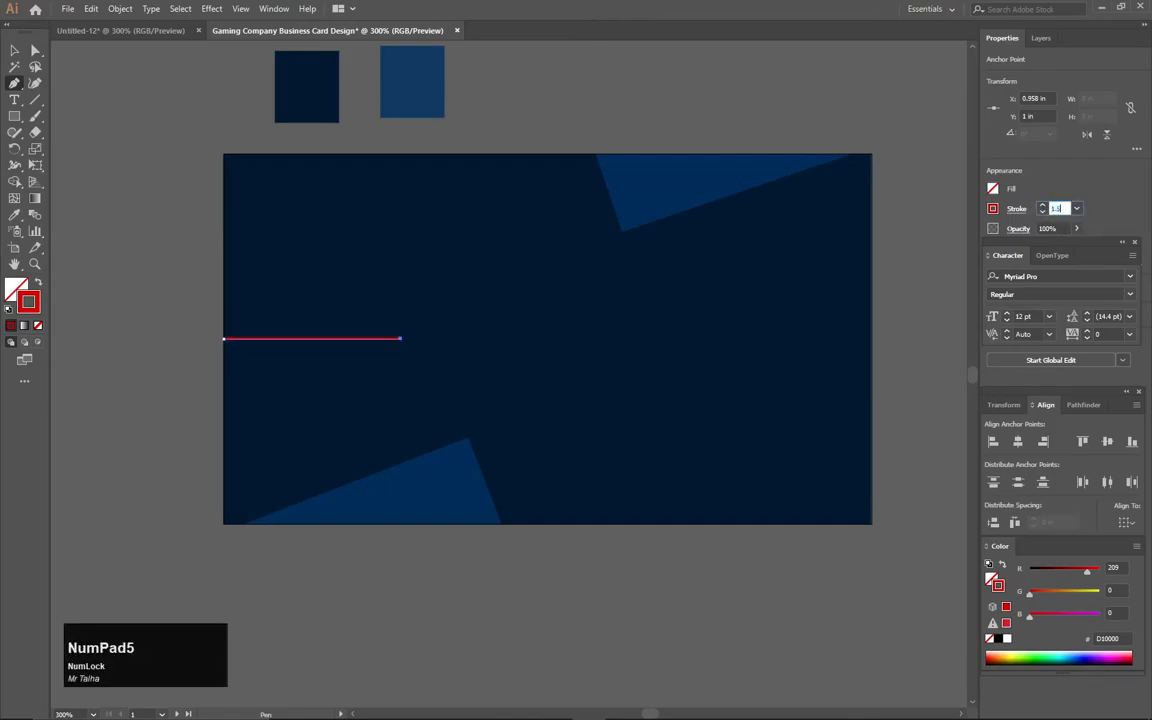
{"action": "left_click", "coordinate": [14, 50]}
{"action": "left_click", "coordinate": [14, 50]}
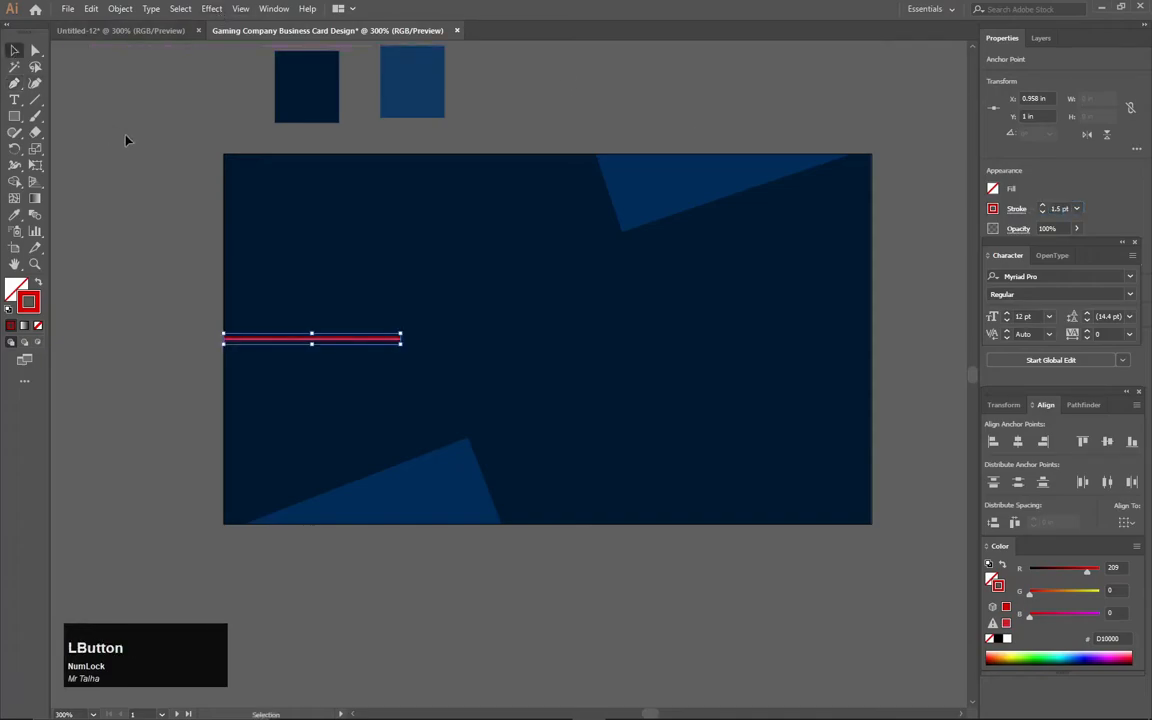
{"action": "left_click", "coordinate": [188, 97]}
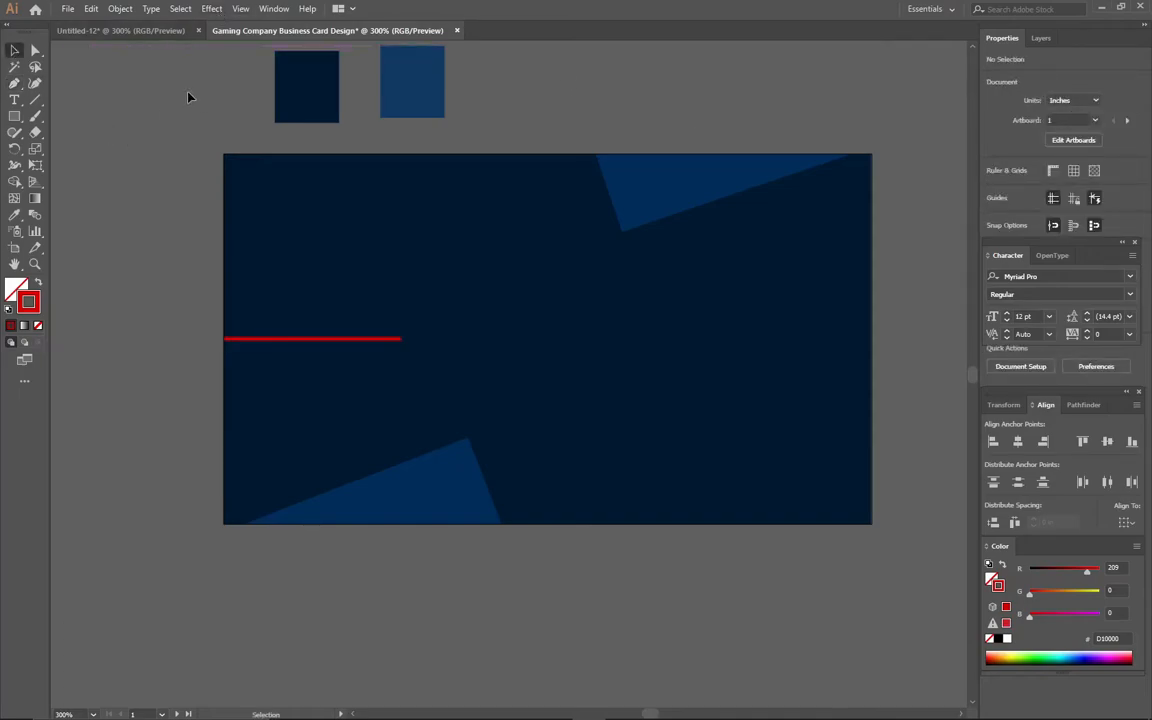
- Duplicate the red line and nudge the copy level to the card's right edge
{"action": "left_click_drag", "start_coordinate": [281, 344], "coordinate": [378, 345]}
{"action": "key", "text": "shift+Right"}
{"action": "key", "text": "shift+Right"}
{"action": "key", "text": "shift+Right"}
{"action": "key", "text": "shift+Right"}
{"action": "key", "text": "shift+Right"}
{"action": "key", "text": "shift+Right"}
{"action": "key", "text": "shift+Right"}
{"action": "key", "text": "shift+Right"}
{"action": "key", "text": "shift+Right"}
{"action": "key", "text": "shift+Right"}
{"action": "key", "text": "shift+Right"}
{"action": "key", "text": "shift+Right"}
{"action": "key", "text": "shift+Right"}
{"action": "key", "text": "shift+Right"}
{"action": "key", "text": "shift+Right"}
{"action": "key", "text": "shift+Right"}
{"action": "key", "text": "shift+Right"}
{"action": "key", "text": "Left"}
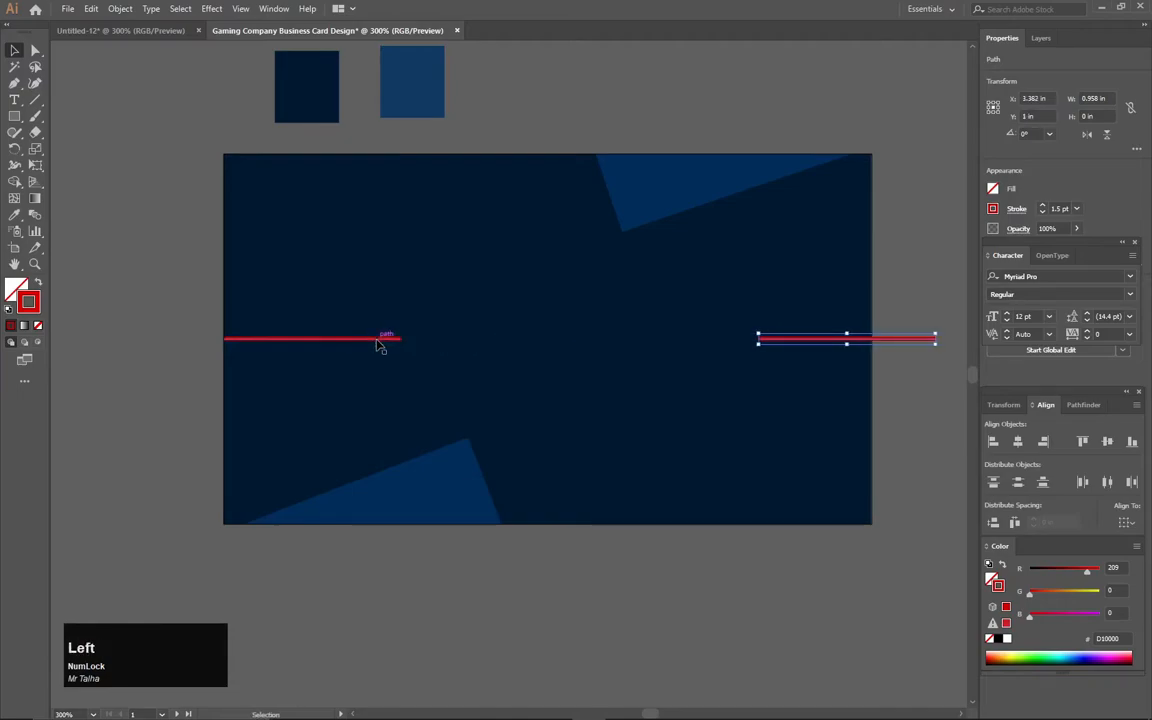
{"action": "key", "text": "Left"}
{"action": "key", "text": "Left"}
{"action": "key", "text": "Left"}
{"action": "key", "text": "Left"}
{"action": "key", "text": "Left"}
{"action": "key", "text": "Left"}
{"action": "key", "text": "Left"}
{"action": "key", "text": "Left"}
{"action": "key", "text": "Left"}
{"action": "key", "text": "Left"}
{"action": "key", "text": "Left"}
{"action": "key", "text": "Left"}
{"action": "key", "text": "Left"}
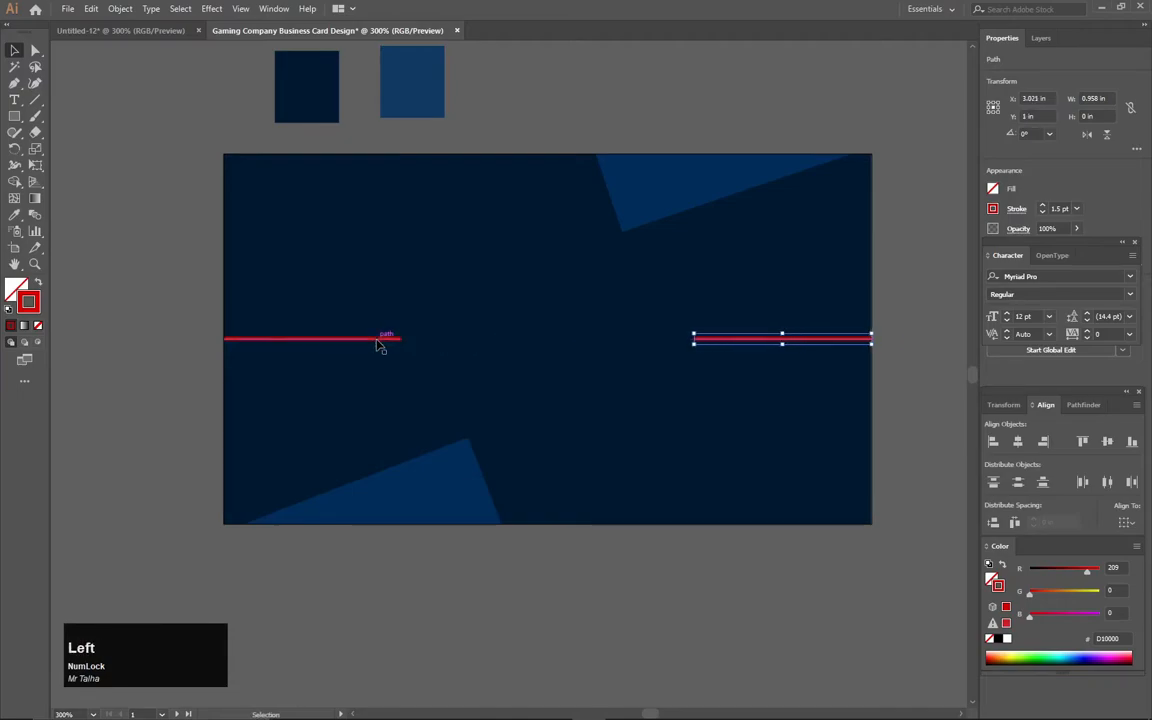
{"action": "scroll", "coordinate": [876, 367], "scroll_direction": "up", "scroll_amount": 1}
{"action": "left_click", "coordinate": [914, 327]}
{"action": "scroll", "coordinate": [604, 244], "scroll_direction": "down", "scroll_amount": 3}
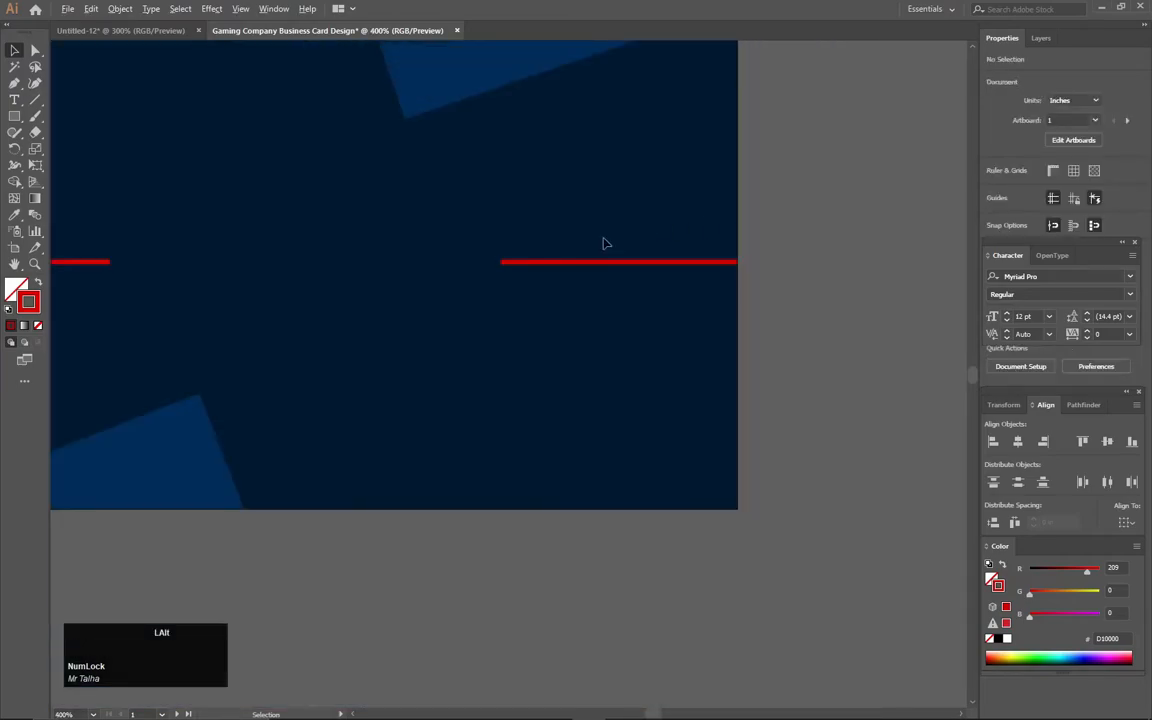
{"action": "left_click_drag", "start_coordinate": [537, 249], "coordinate": [661, 304]}
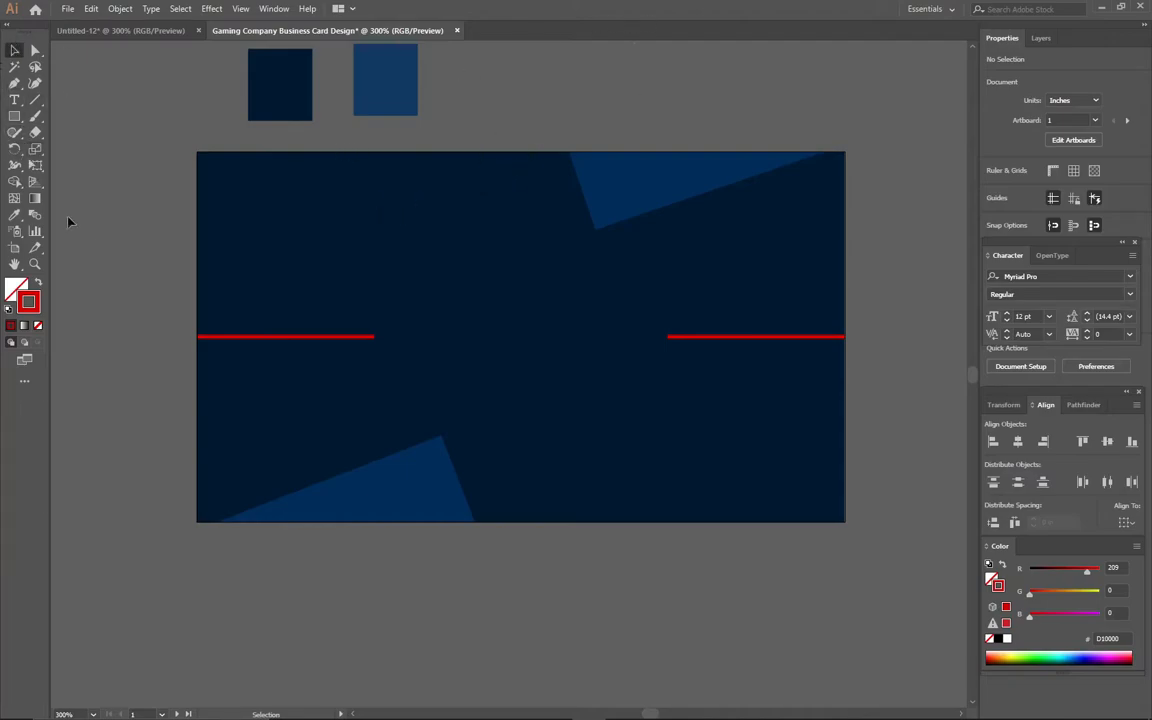
{"action": "left_click", "coordinate": [14, 100]}
- Type COMPANY NAME in capitals as a new text line above the card
{"action": "scroll", "coordinate": [530, 165], "scroll_direction": "up", "scroll_amount": 3}
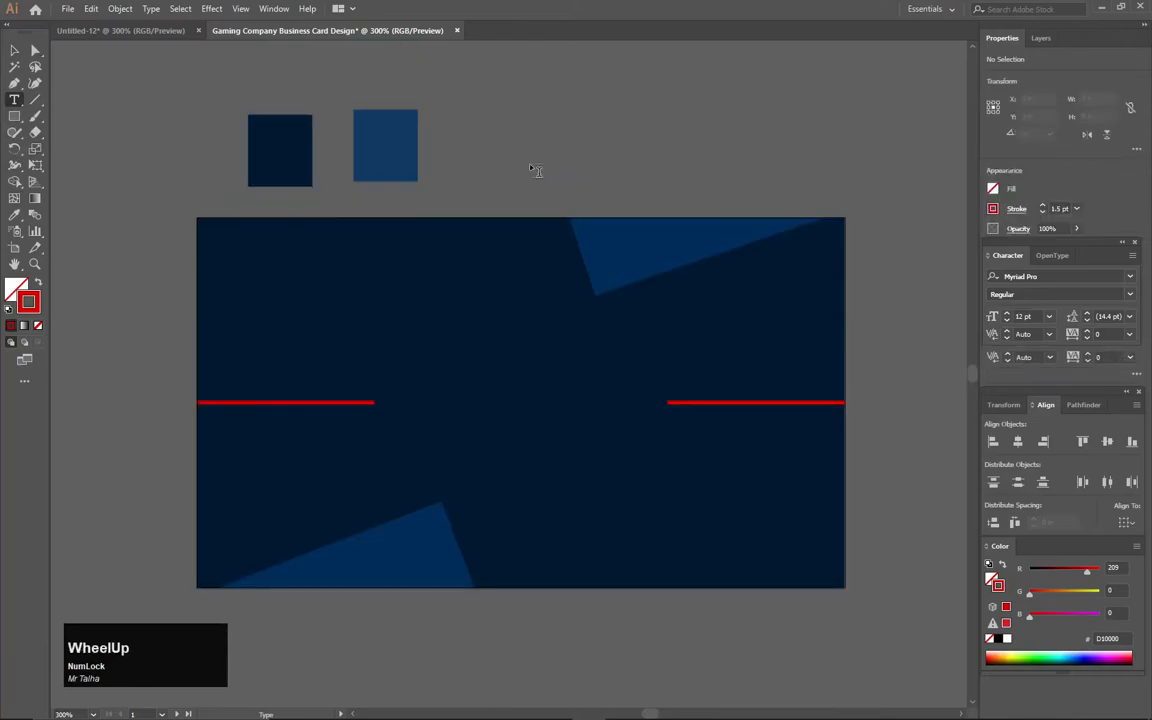
{"action": "left_click", "coordinate": [553, 225]}
{"action": "key", "text": "Caps_Lock"}
{"action": "type", "text": "CO"}
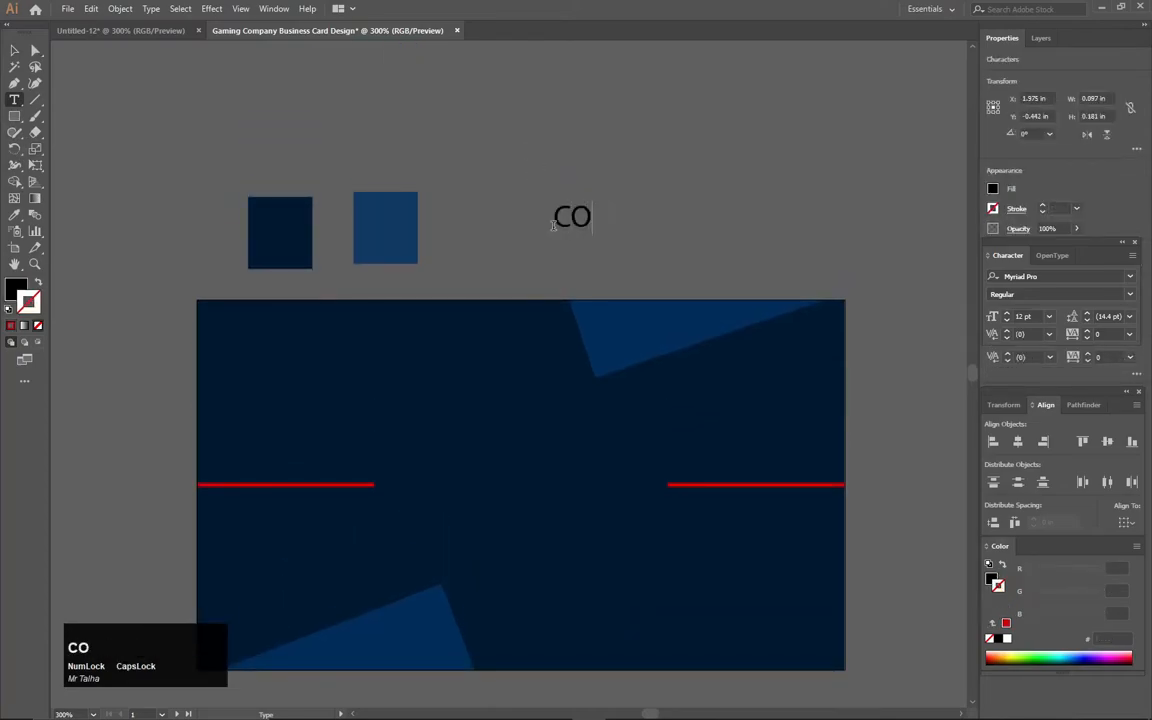
{"action": "type", "text": "MPANY NAME"}
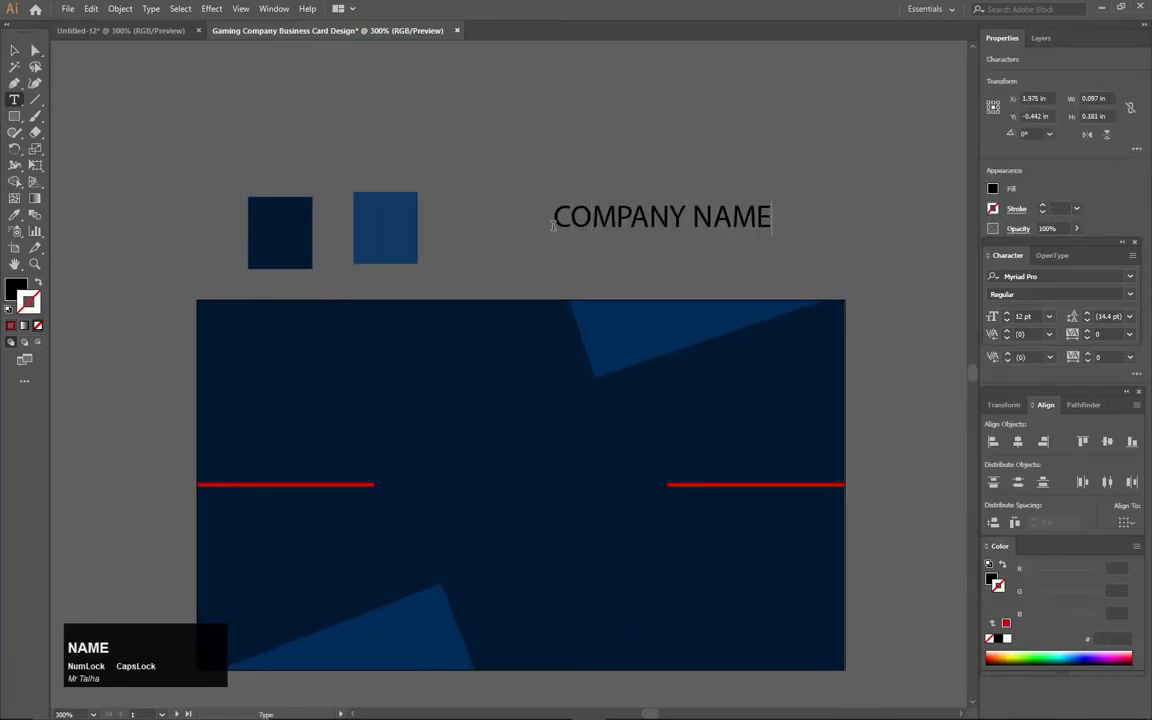
{"action": "left_click", "coordinate": [14, 50]}
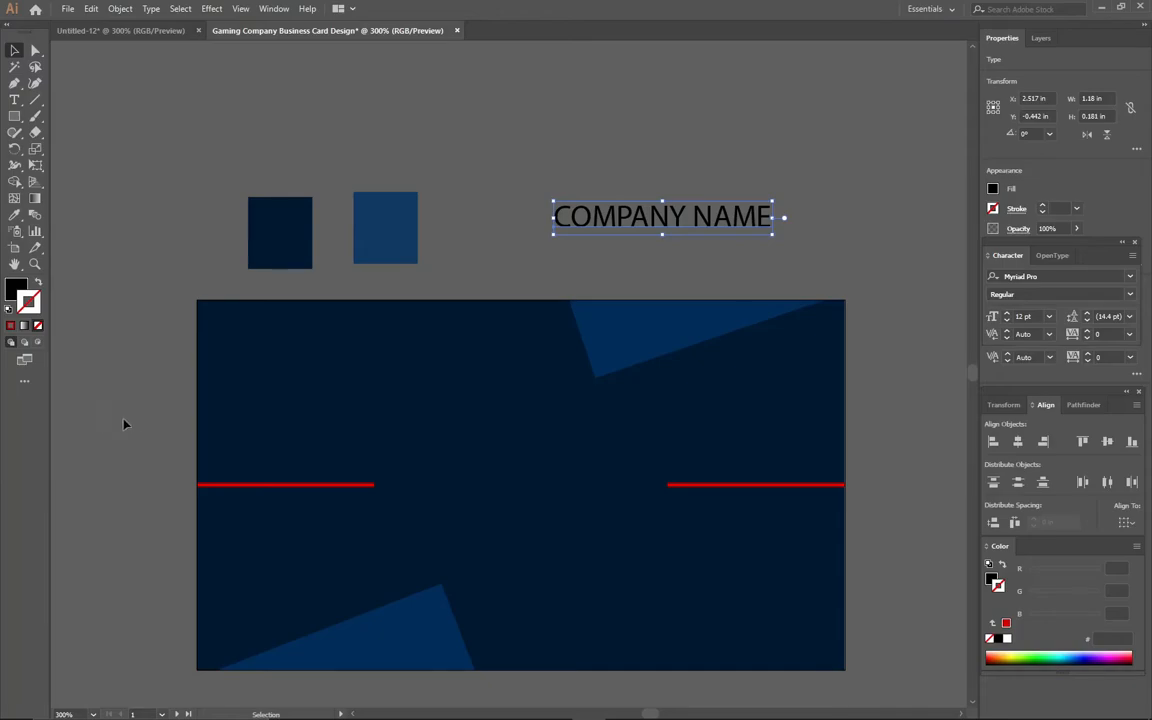
- Colour the text red #D10000 by sampling the red line and making it the fill
{"action": "left_click", "coordinate": [14, 216]}
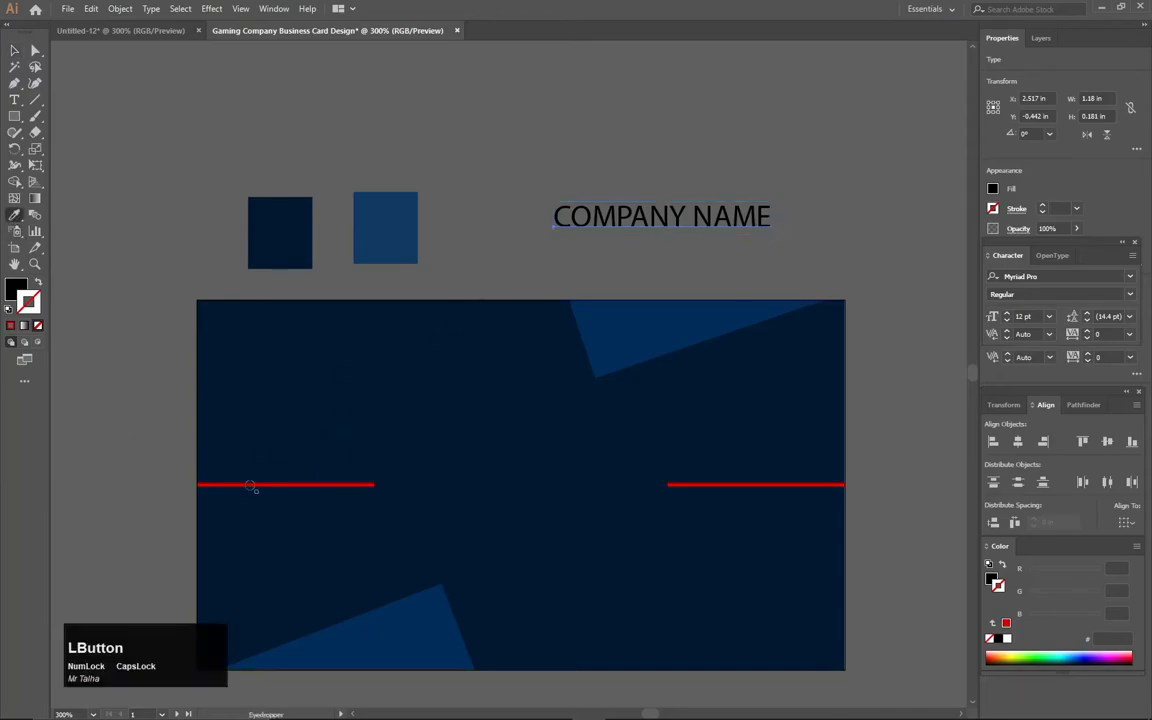
{"action": "left_click", "coordinate": [256, 486]}
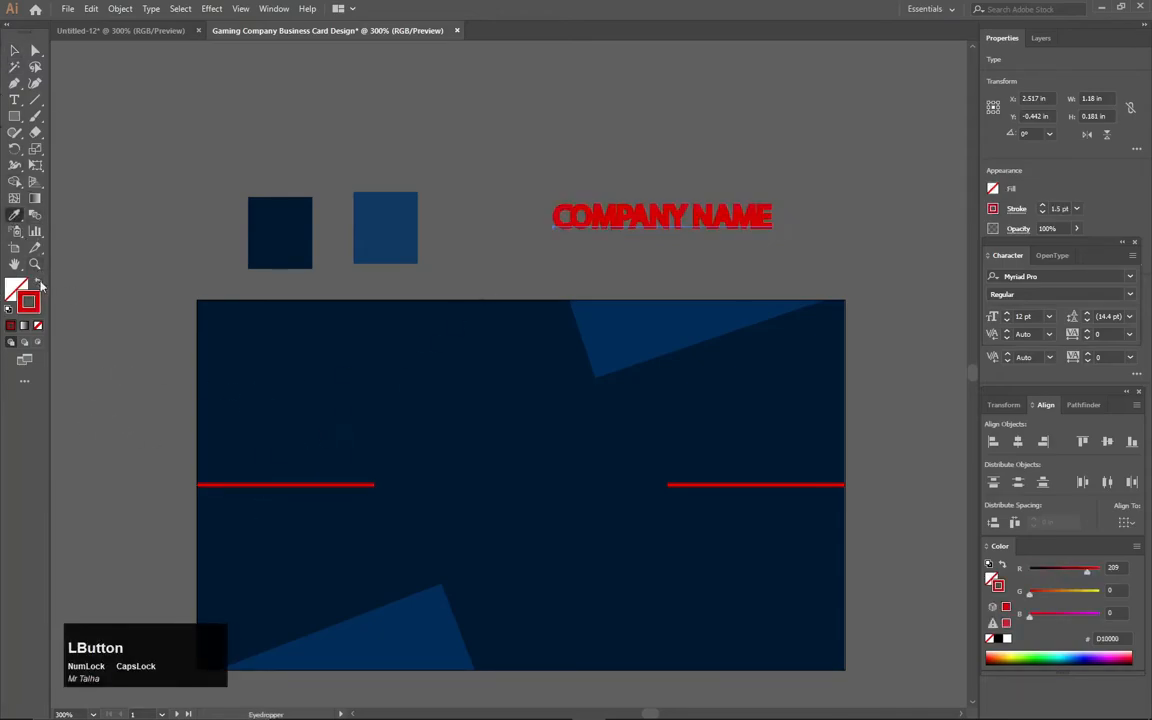
{"action": "left_click", "coordinate": [38, 284]}
{"action": "left_click", "coordinate": [14, 50]}
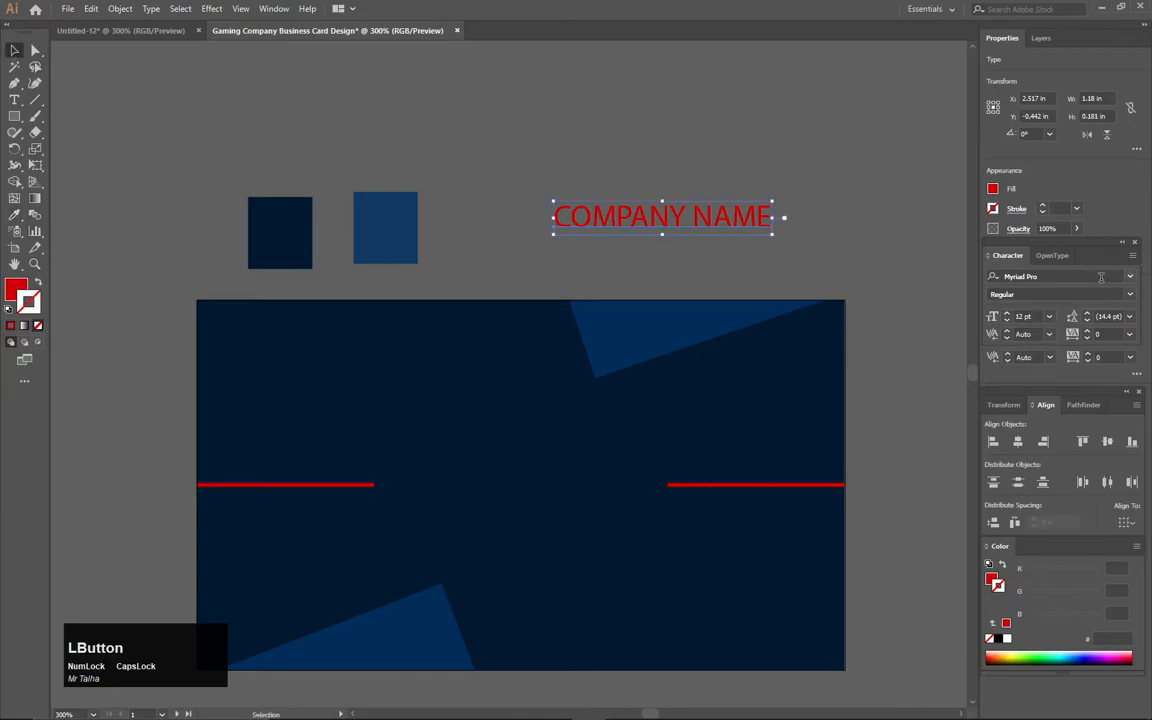
{"action": "left_click", "coordinate": [1131, 279]}
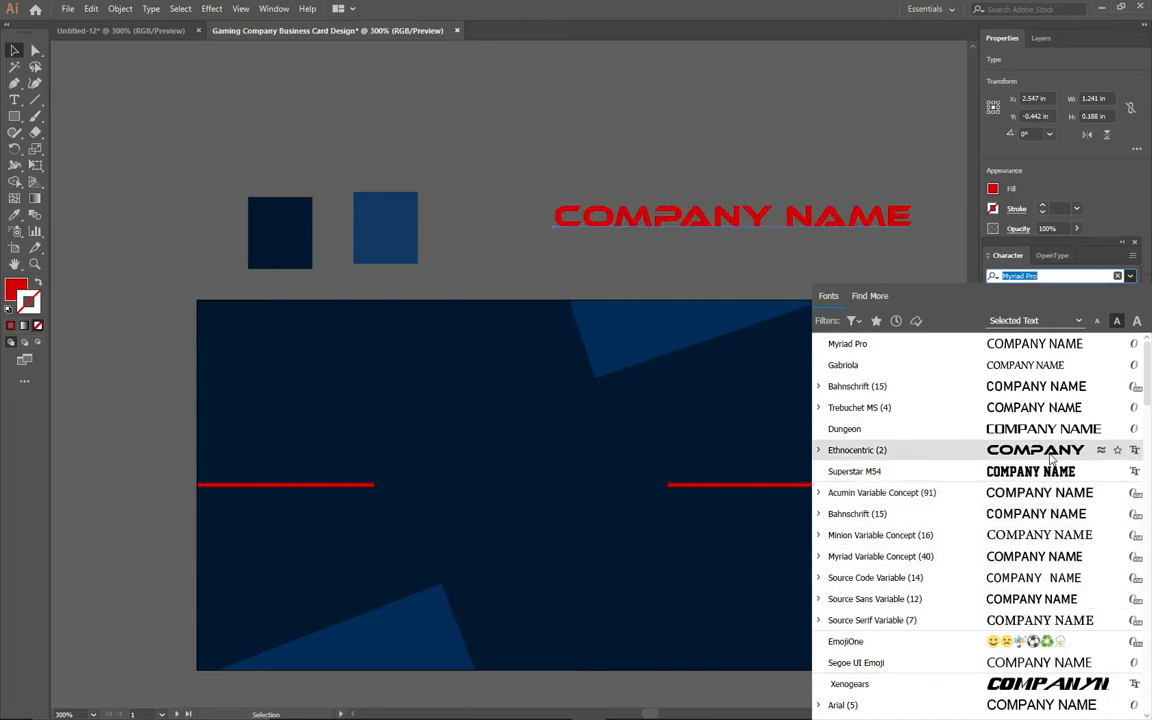
- Browse the font list and apply the Dungeon typeface to COMPANY NAME
{"action": "scroll", "coordinate": [1052, 457], "scroll_direction": "down", "scroll_amount": 3}
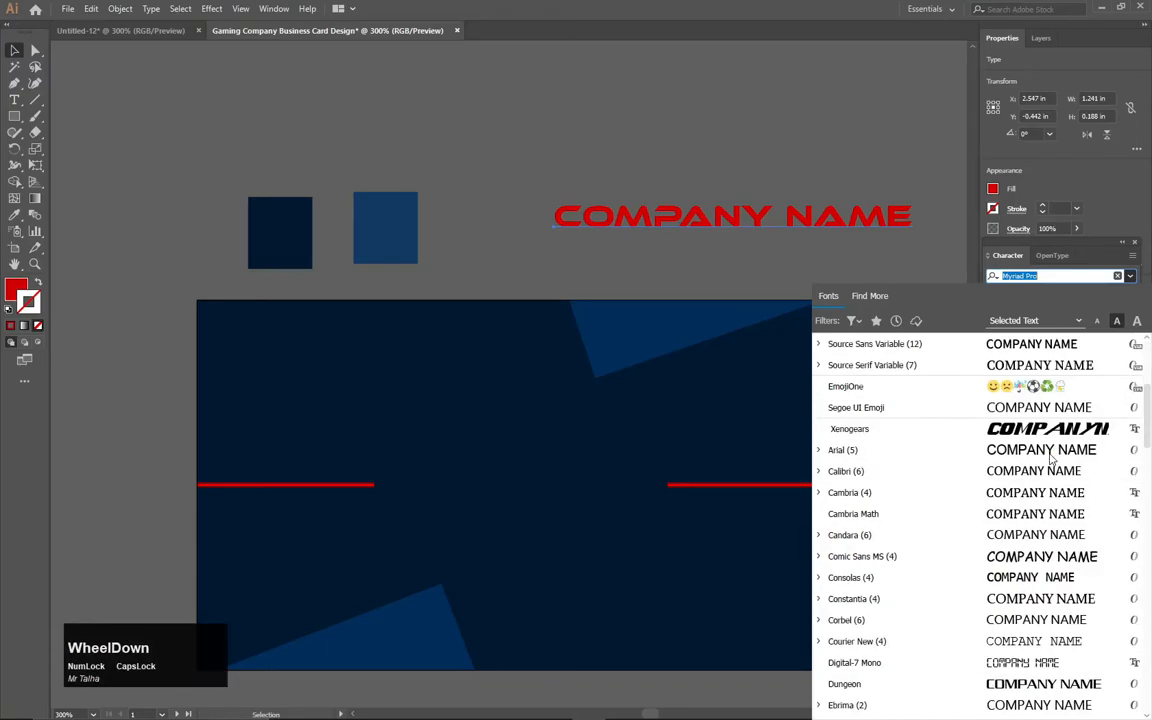
{"action": "scroll", "coordinate": [1052, 457], "scroll_direction": "up", "scroll_amount": 3}
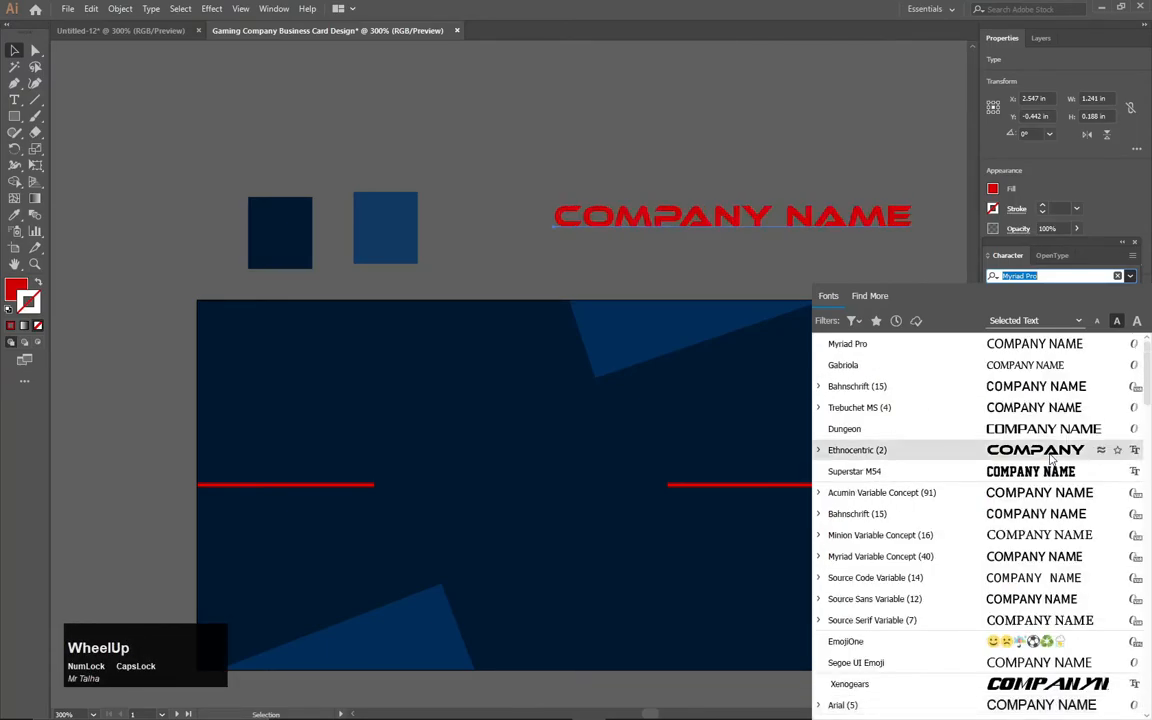
{"action": "scroll", "coordinate": [1050, 458], "scroll_direction": "down", "scroll_amount": 8}
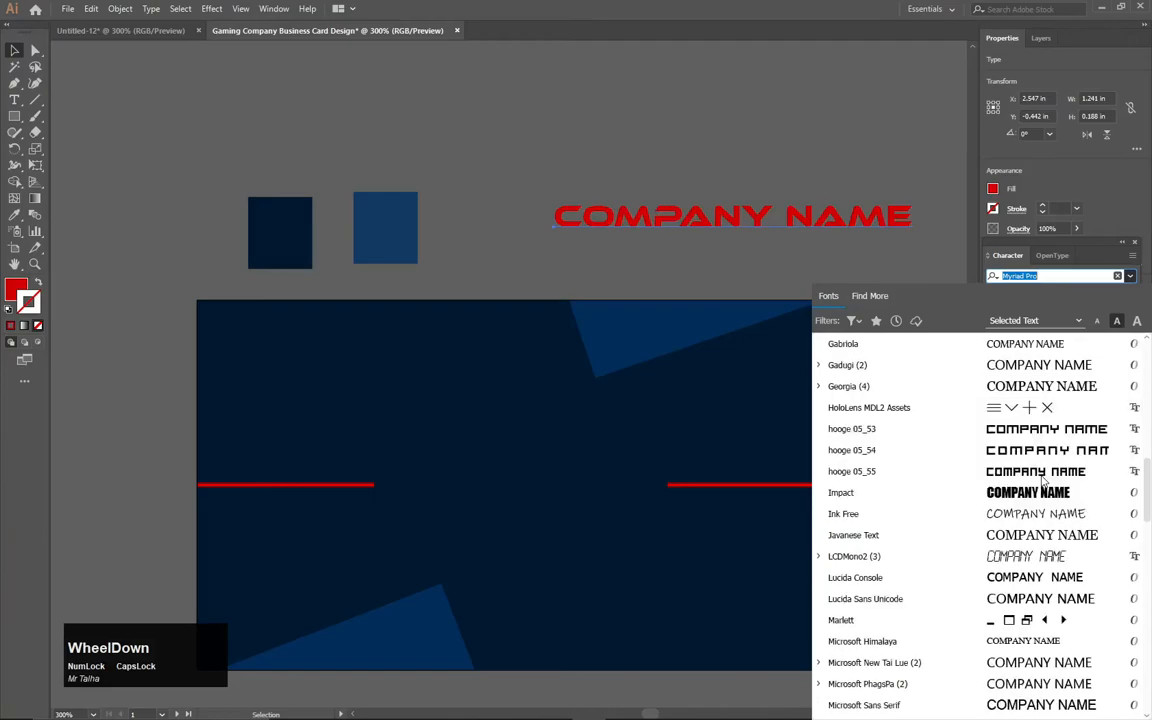
{"action": "scroll", "coordinate": [1042, 481], "scroll_direction": "down", "scroll_amount": 8}
{"action": "scroll", "coordinate": [1042, 481], "scroll_direction": "down", "scroll_amount": 10}
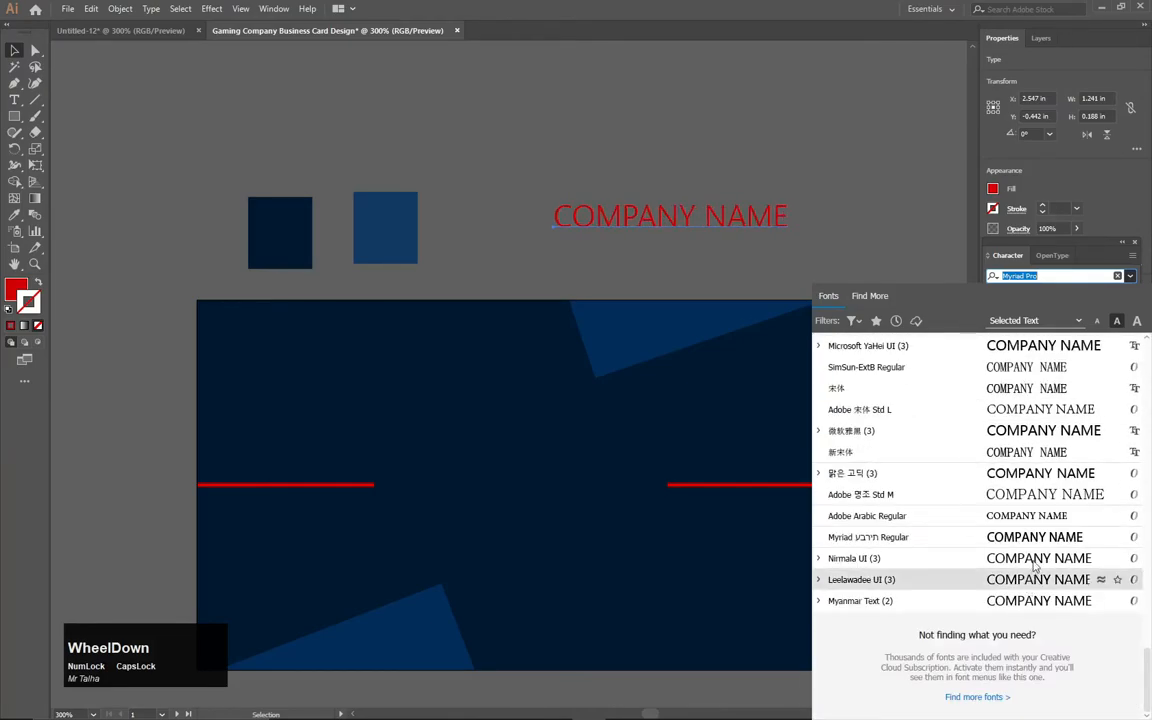
{"action": "scroll", "coordinate": [1035, 567], "scroll_direction": "up", "scroll_amount": 10}
{"action": "scroll", "coordinate": [1035, 560], "scroll_direction": "up", "scroll_amount": 10}
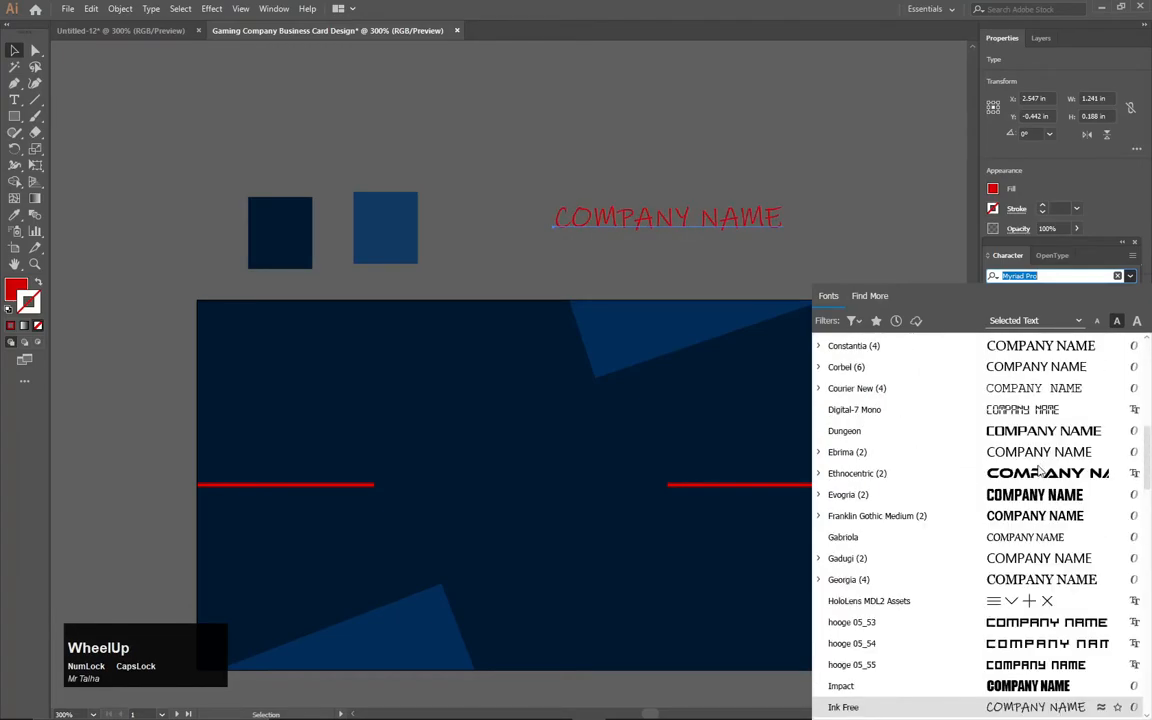
{"action": "scroll", "coordinate": [1030, 540], "scroll_direction": "up", "scroll_amount": 10}
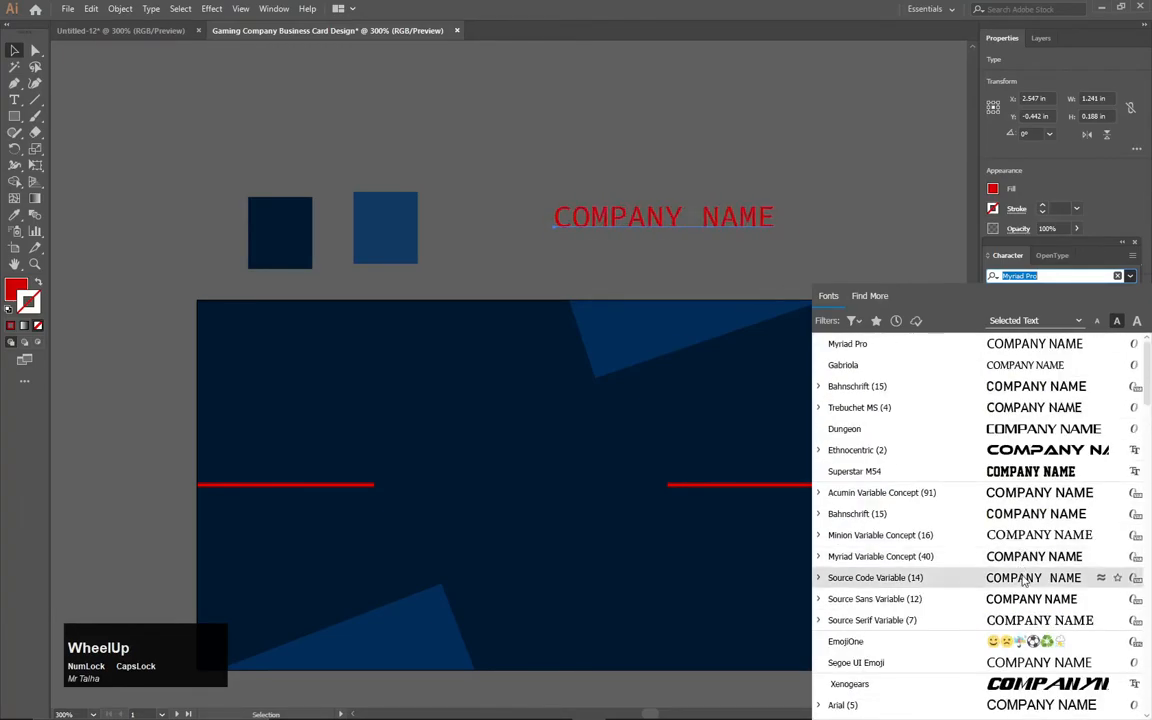
{"action": "left_click", "coordinate": [1024, 430]}
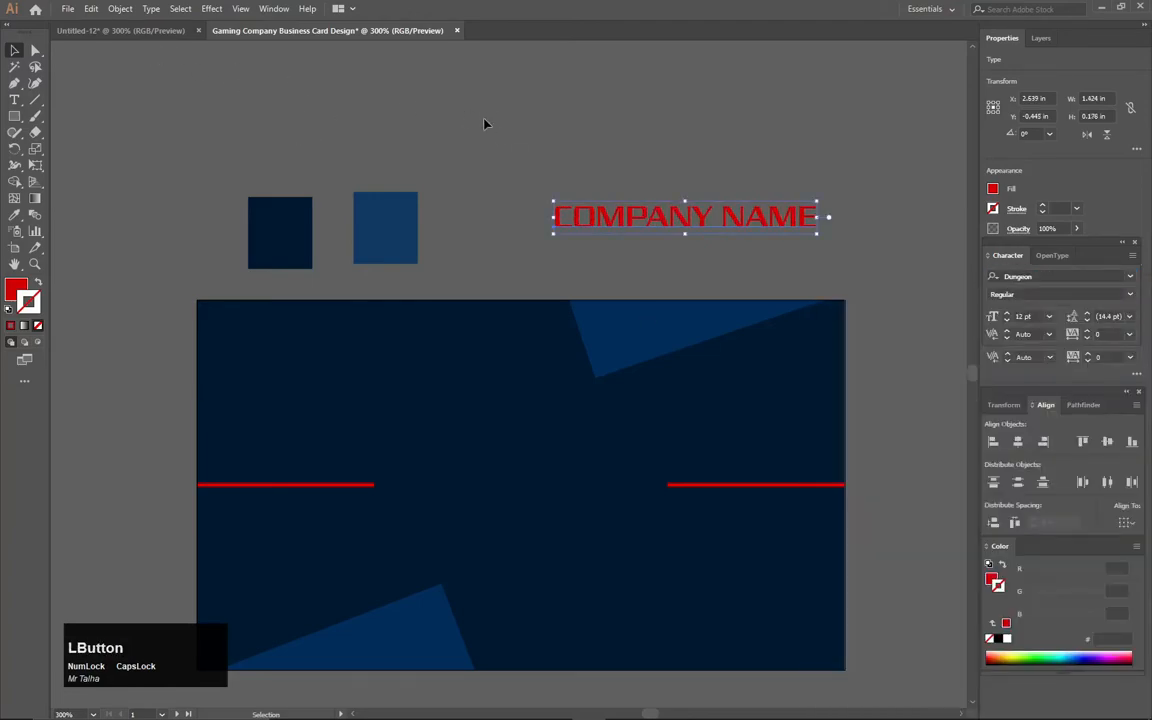
- Move COMPANY NAME between the red lines and shrink it to about 9.5 pt
{"action": "left_click_drag", "start_coordinate": [683, 226], "coordinate": [522, 463]}
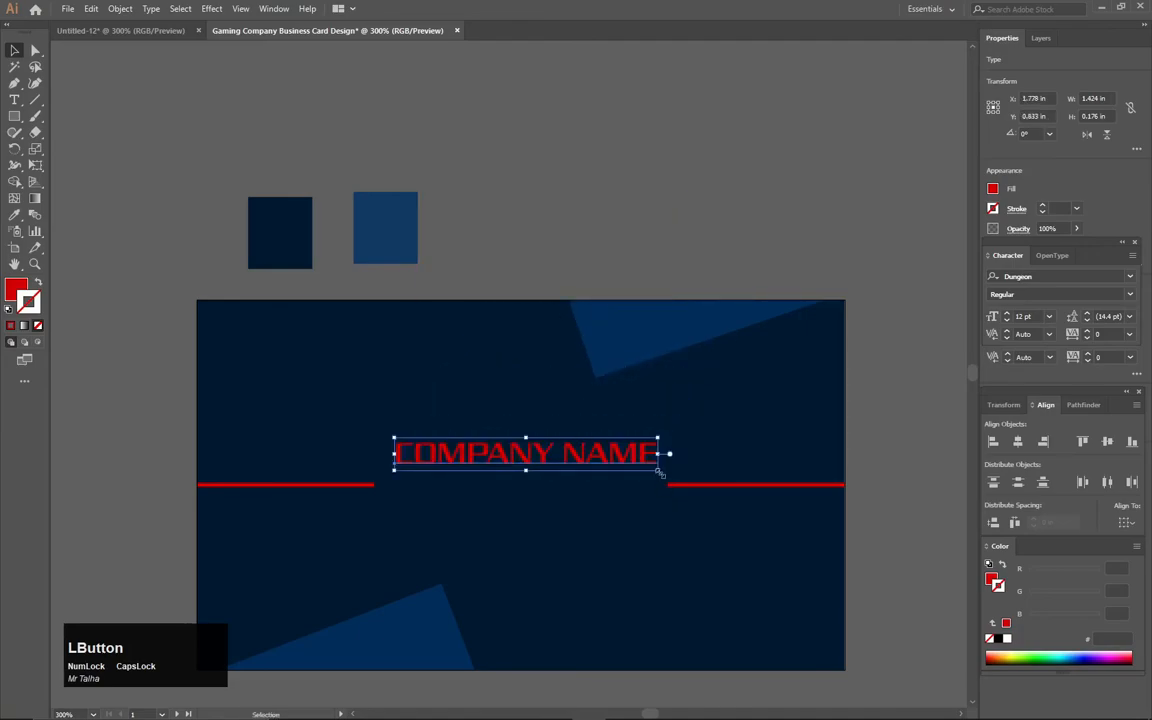
{"action": "key", "text": "alt"}
{"action": "left_click_drag", "start_coordinate": [659, 471], "coordinate": [590, 484]}
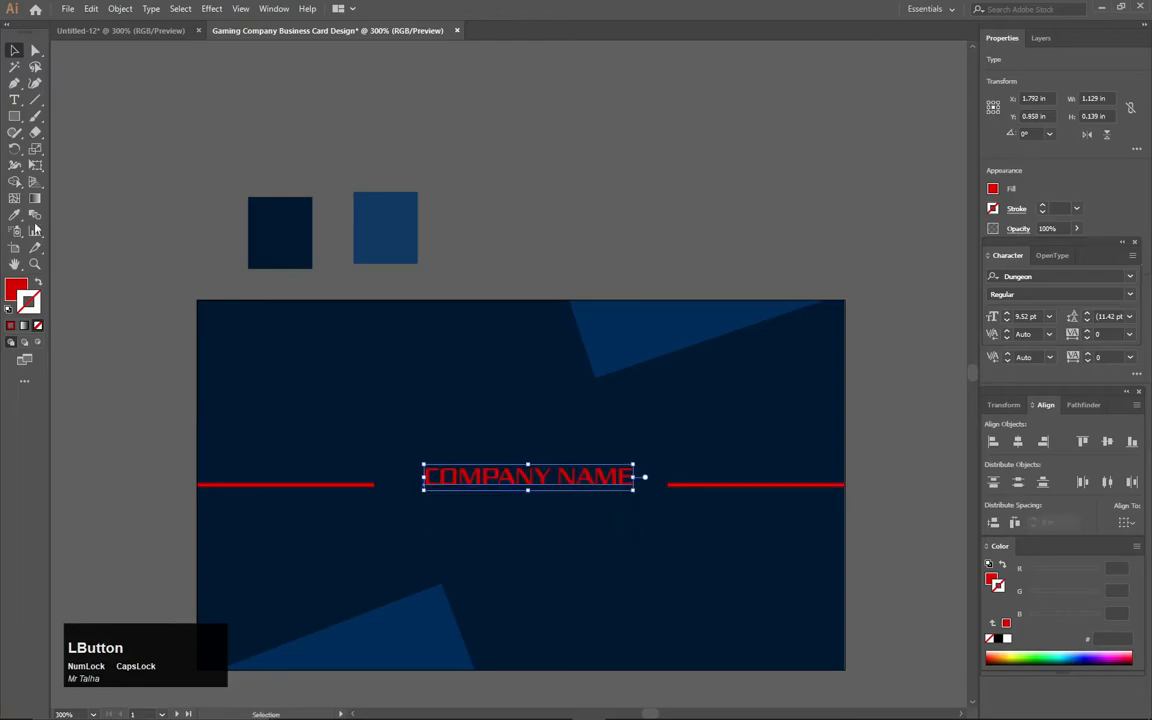
- Type 'Your Slogan Here' as a new text line above the card
{"action": "left_click", "coordinate": [14, 100]}
{"action": "left_click", "coordinate": [564, 195]}
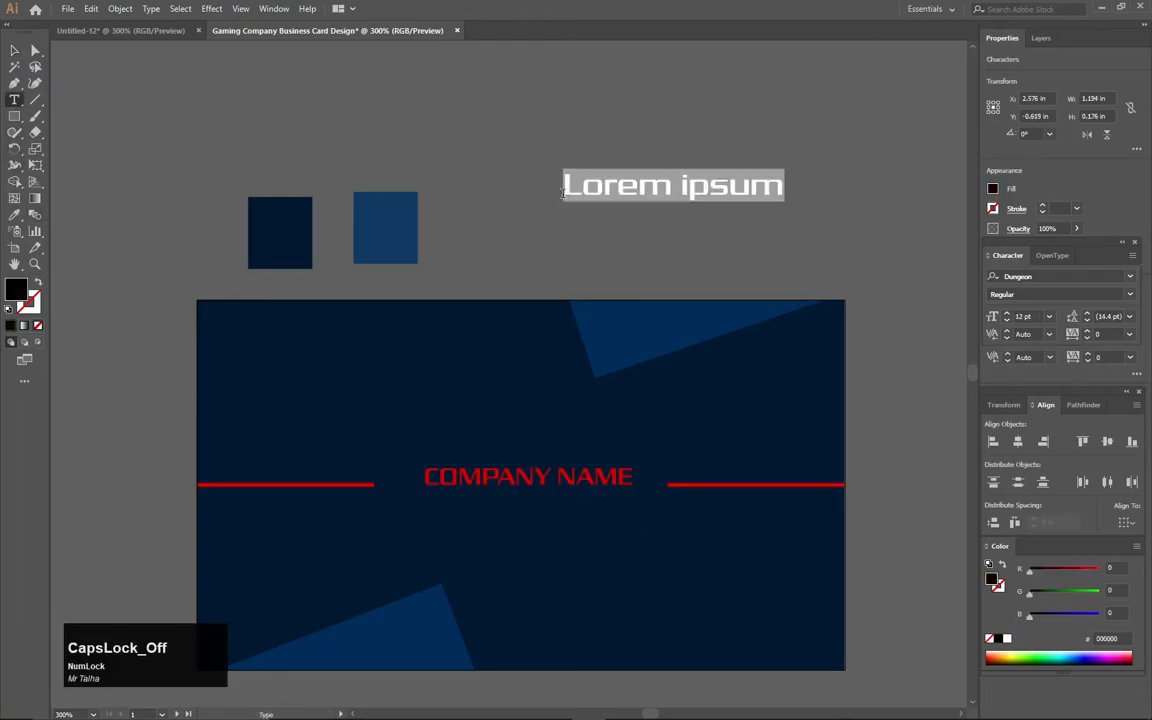
{"action": "type", "text": "Yp"}
{"action": "key", "text": "BackSpace"}
{"action": "type", "text": "our Slogan Here"}
{"action": "key", "text": "BackSpace"}
{"action": "type", "text": "re"}
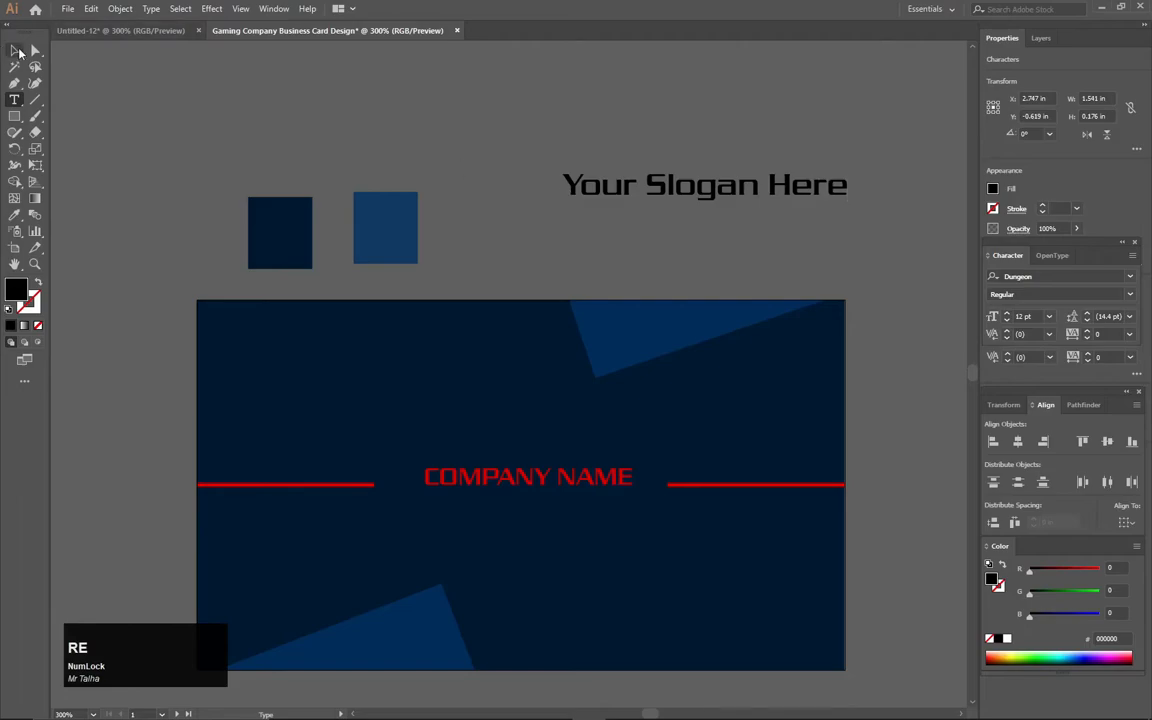
{"action": "left_click", "coordinate": [15, 50]}
- Set the slogan in Gabriola with a white fill
{"action": "left_click", "coordinate": [1030, 316]}
{"action": "left_click", "coordinate": [1049, 316]}
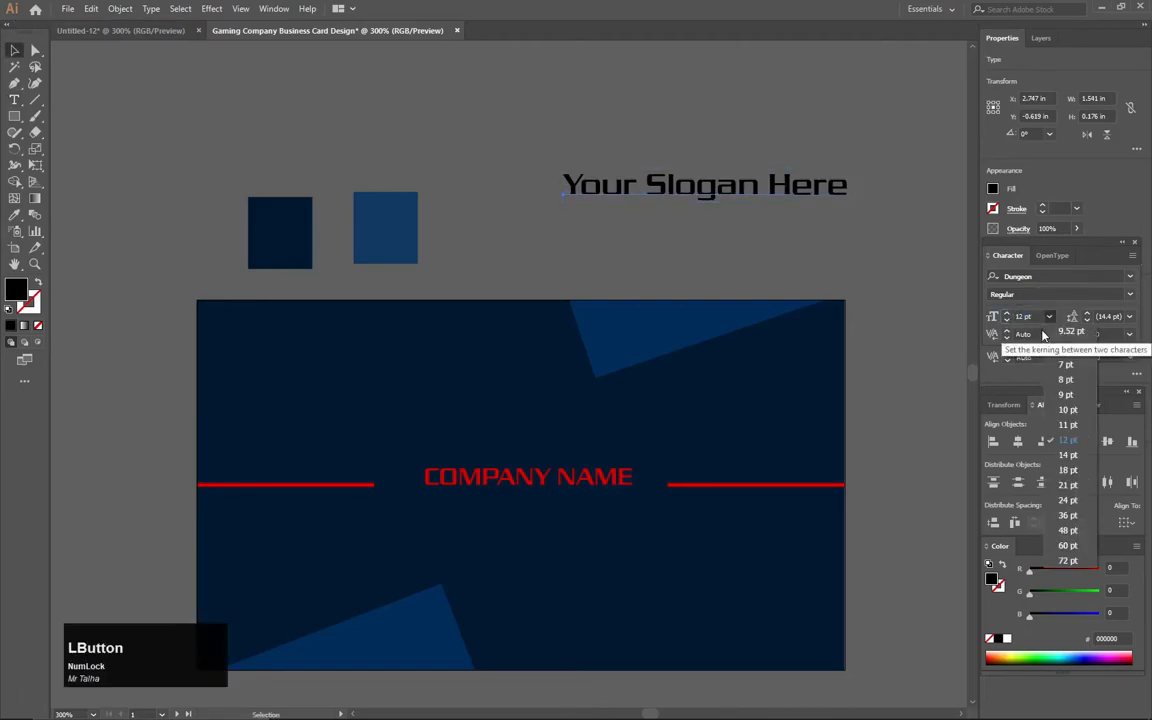
{"action": "left_click", "coordinate": [1066, 379]}
{"action": "left_click", "coordinate": [1129, 276]}
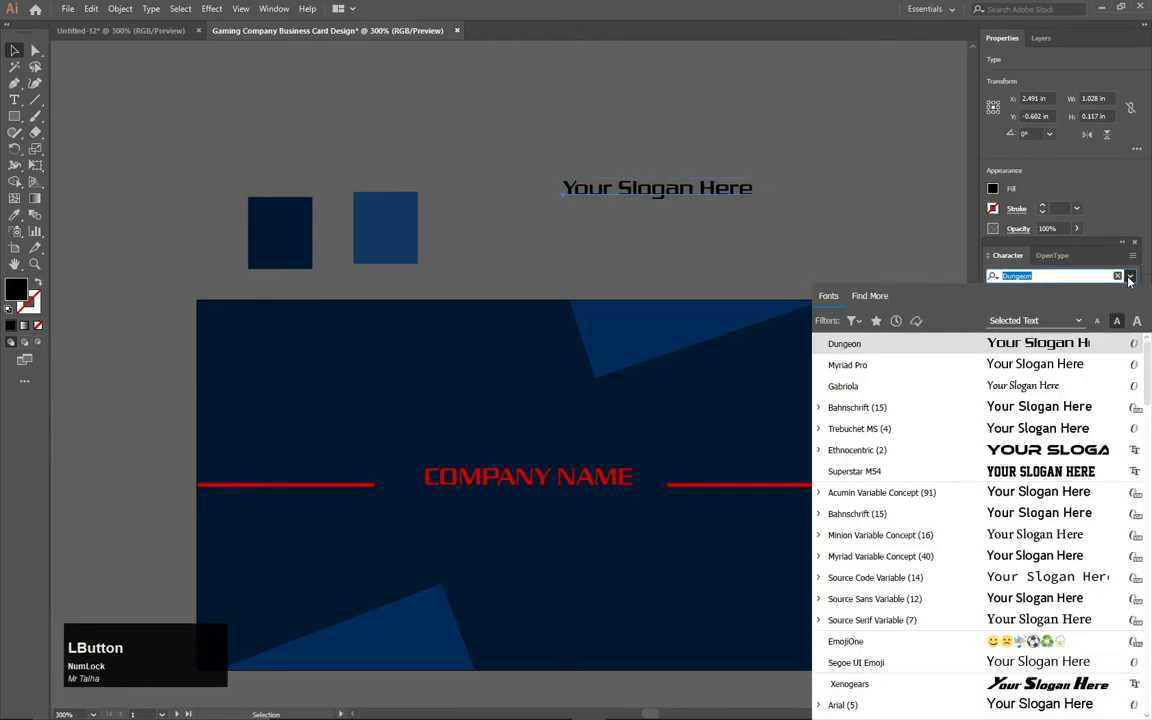
{"action": "left_click", "coordinate": [850, 384]}
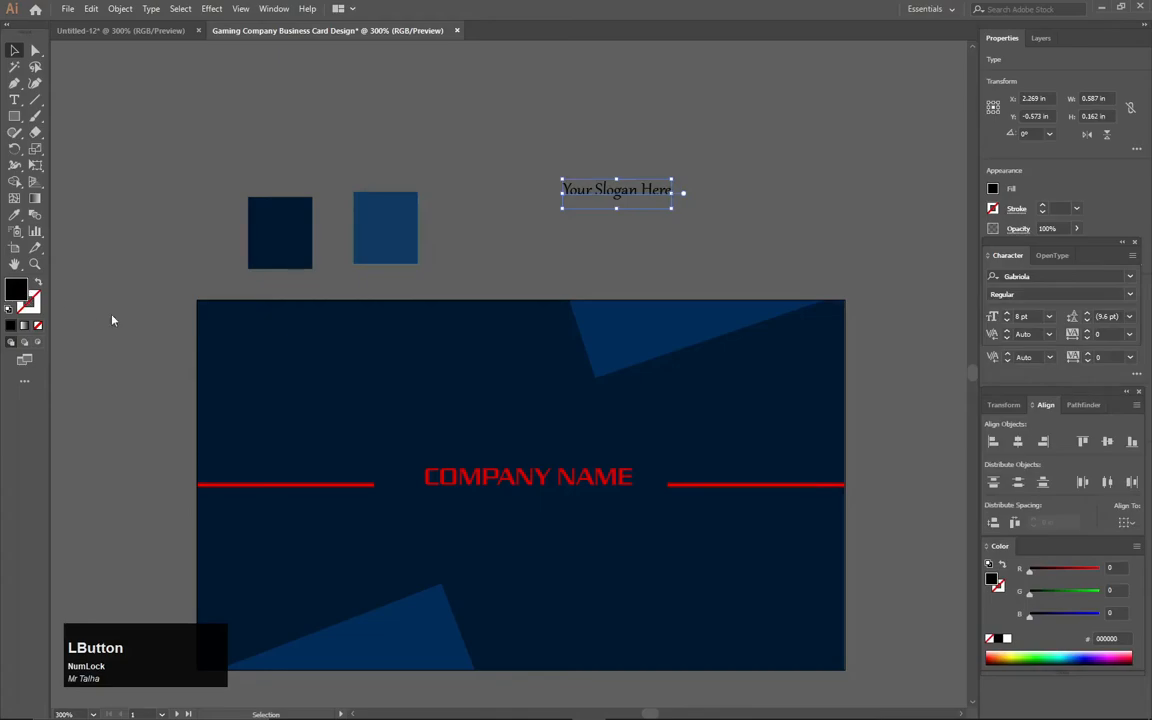
{"action": "double_click", "coordinate": [15, 289]}
{"action": "left_click_drag", "start_coordinate": [300, 360], "coordinate": [191, 271]}
{"action": "left_click", "coordinate": [512, 280]}
- Place the slogan beneath COMPANY NAME on the card at 9 pt
{"action": "left_click_drag", "start_coordinate": [612, 200], "coordinate": [532, 506]}
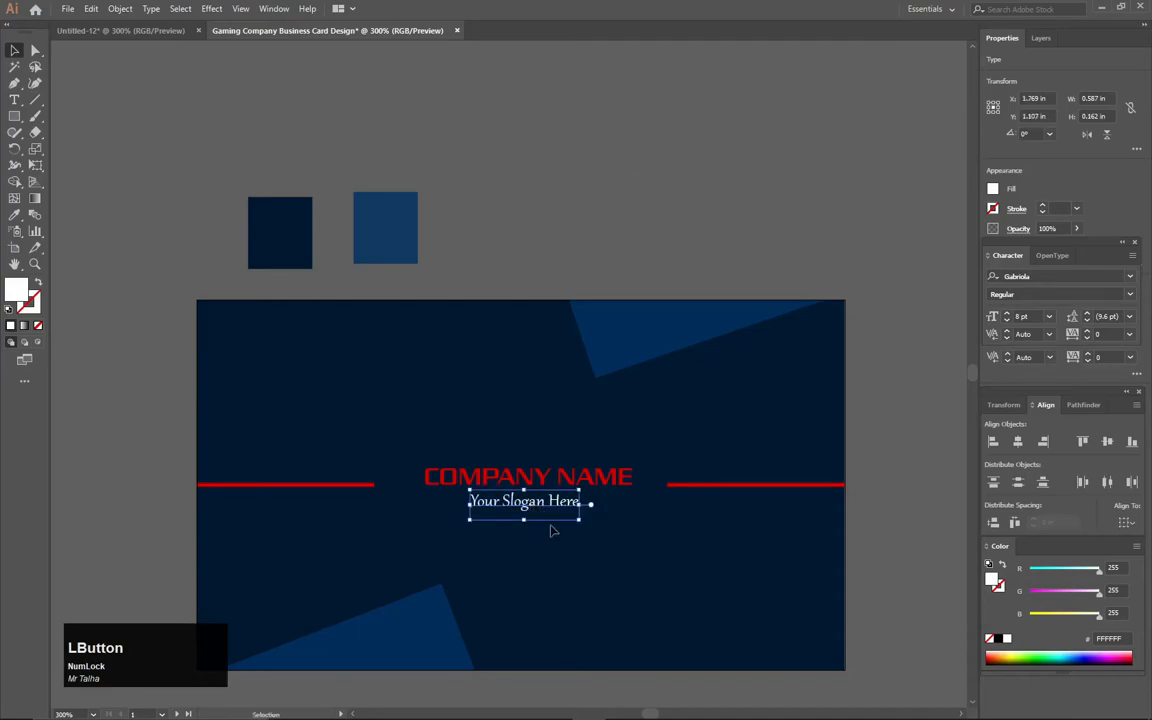
{"action": "left_click", "coordinate": [1049, 316]}
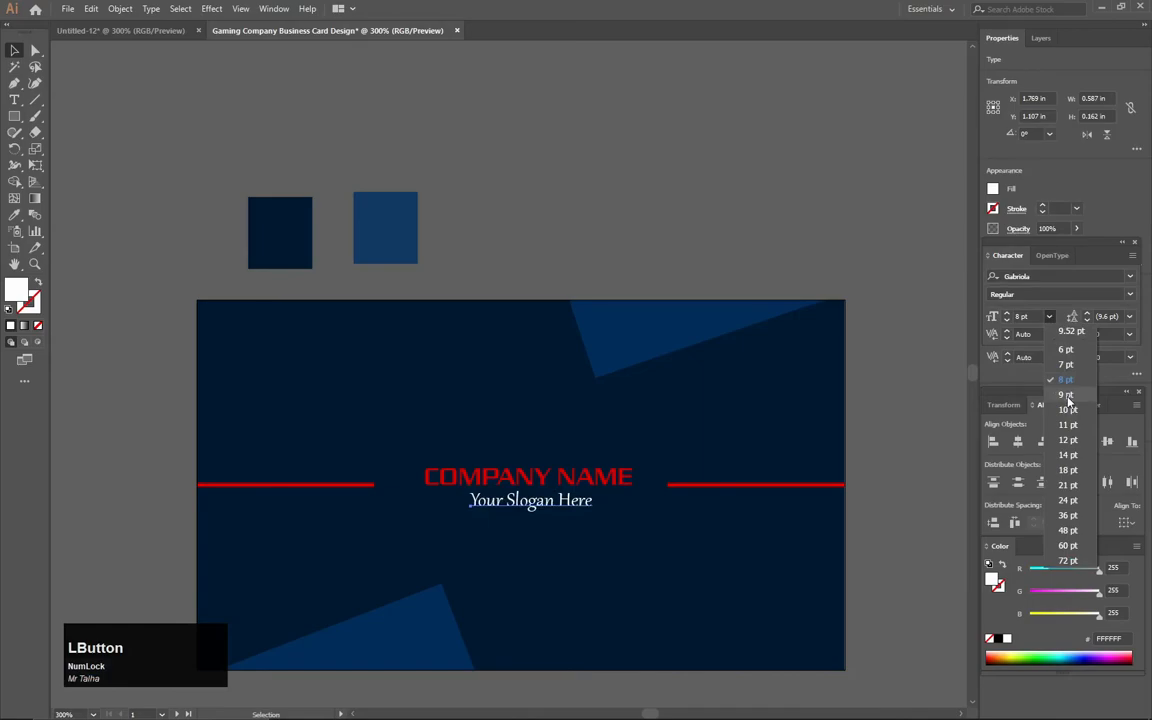
{"action": "left_click", "coordinate": [1066, 396]}
{"action": "left_click_drag", "start_coordinate": [593, 506], "coordinate": [597, 506]}
{"action": "left_click", "coordinate": [622, 195]}
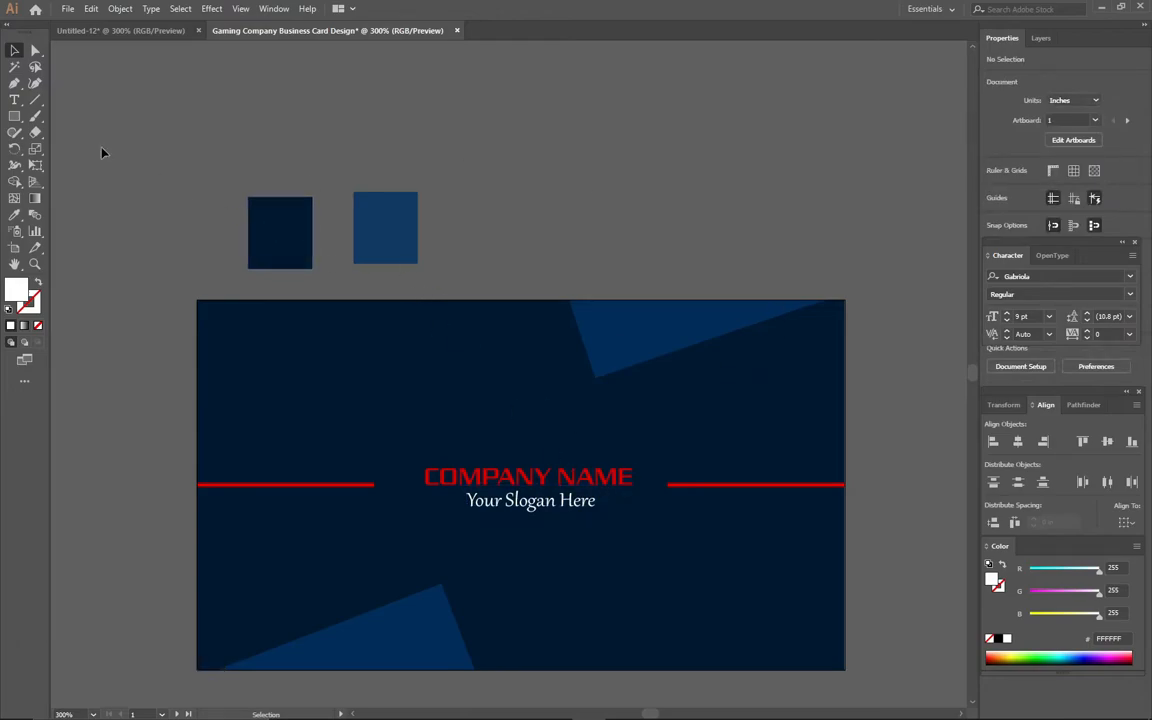
- With the Pen tool, plot the logo's stepped top: left corner, rising steps, peak and right corner
{"action": "left_click", "coordinate": [14, 83]}
{"action": "scroll", "coordinate": [476, 411], "scroll_direction": "up", "scroll_amount": 1}
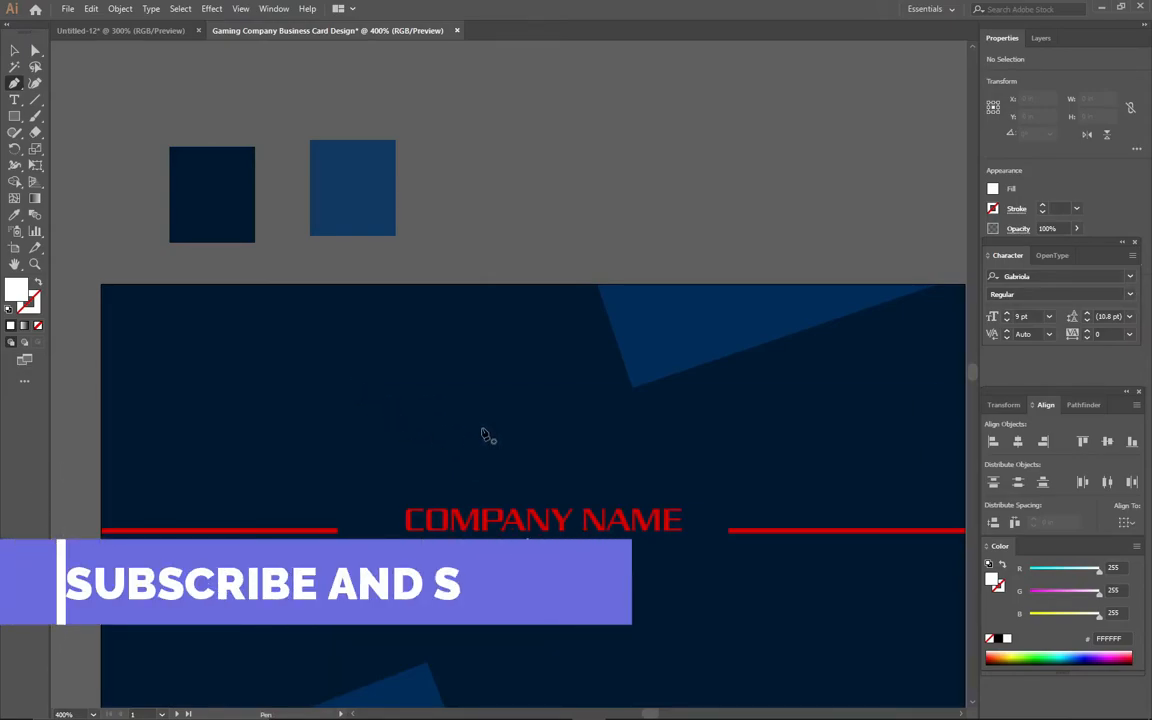
{"action": "left_click", "coordinate": [482, 428]}
{"action": "left_click", "coordinate": [501, 409]}
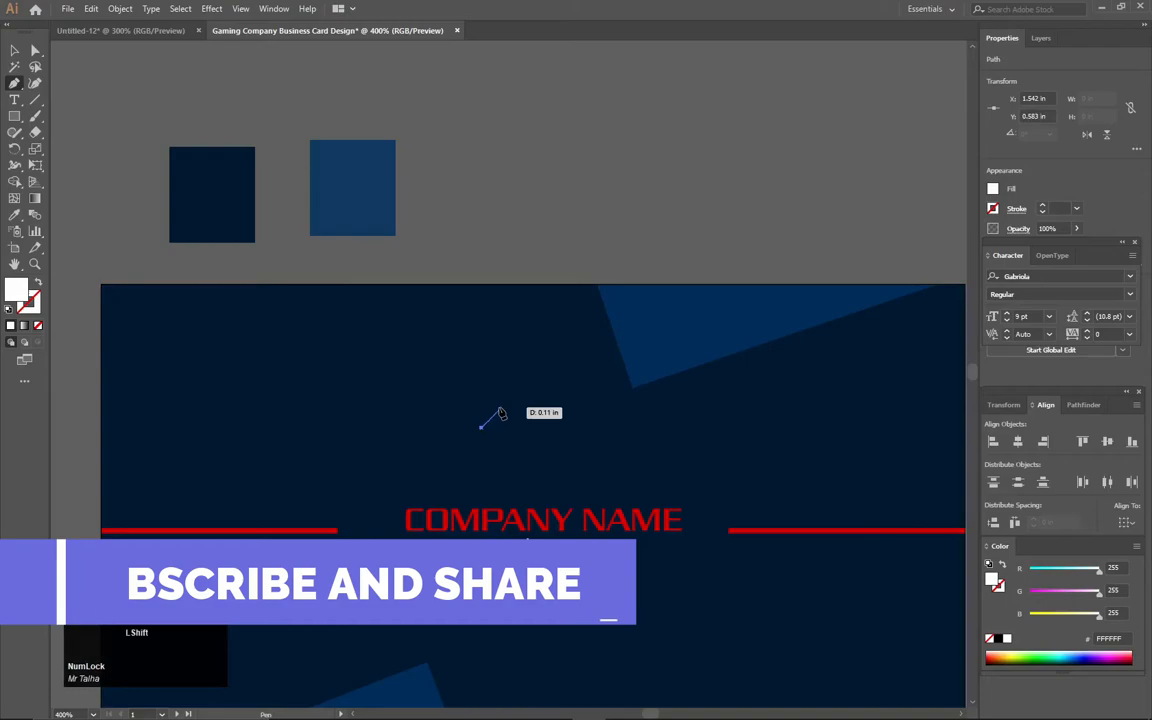
{"action": "left_click", "coordinate": [524, 405]}
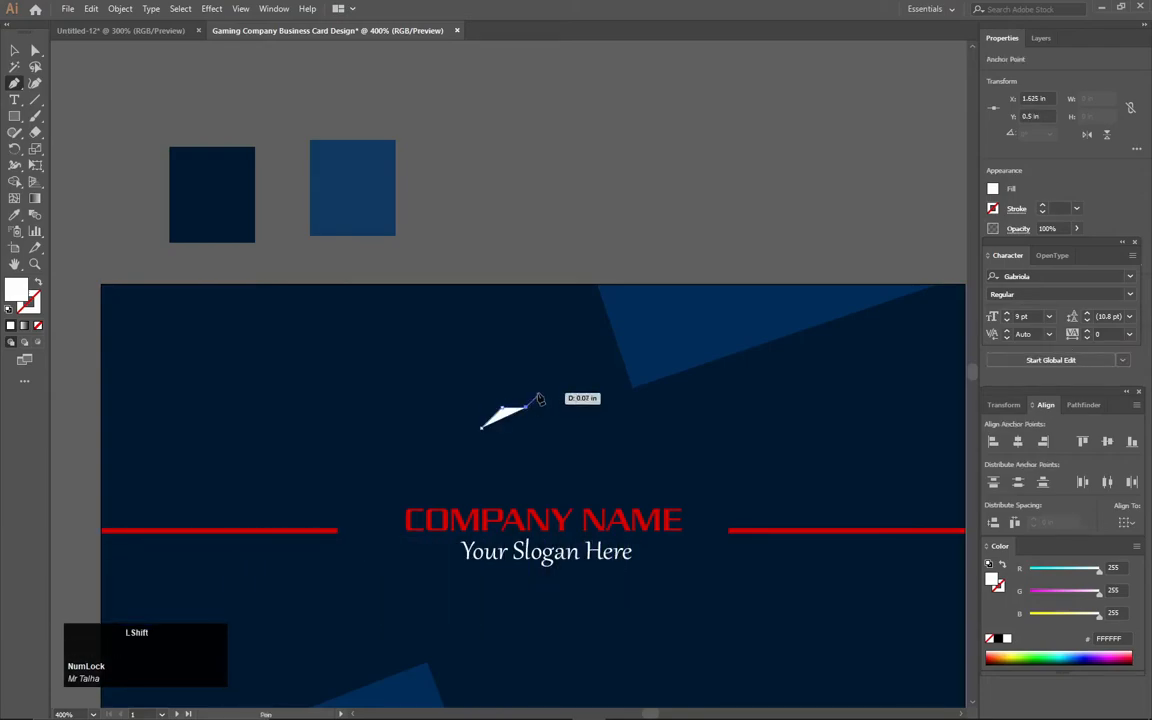
{"action": "left_click", "coordinate": [549, 384]}
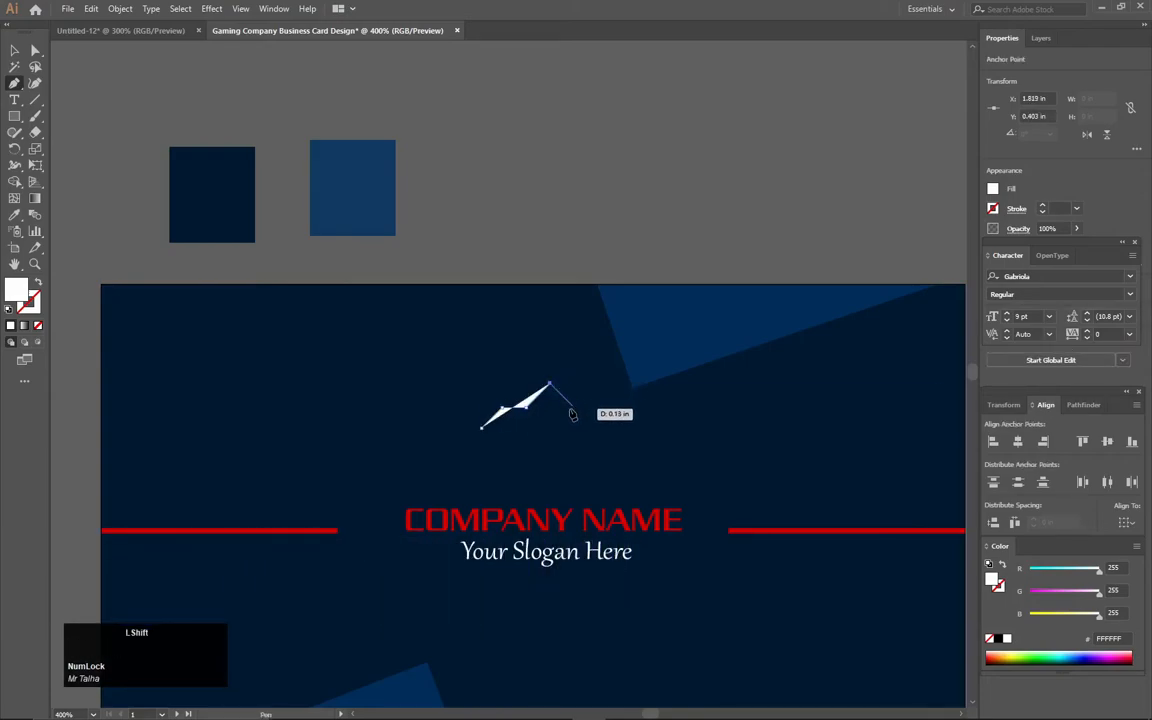
{"action": "left_click", "coordinate": [571, 406]}
{"action": "left_click", "coordinate": [598, 407]}
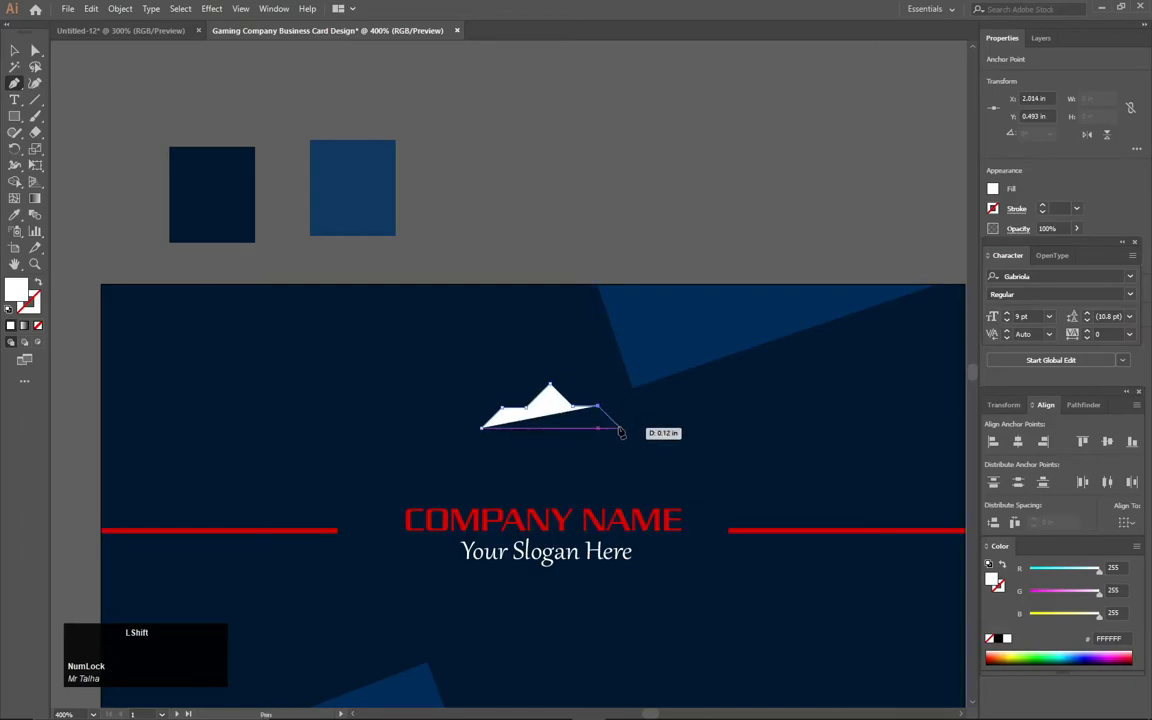
{"action": "left_click", "coordinate": [620, 429]}
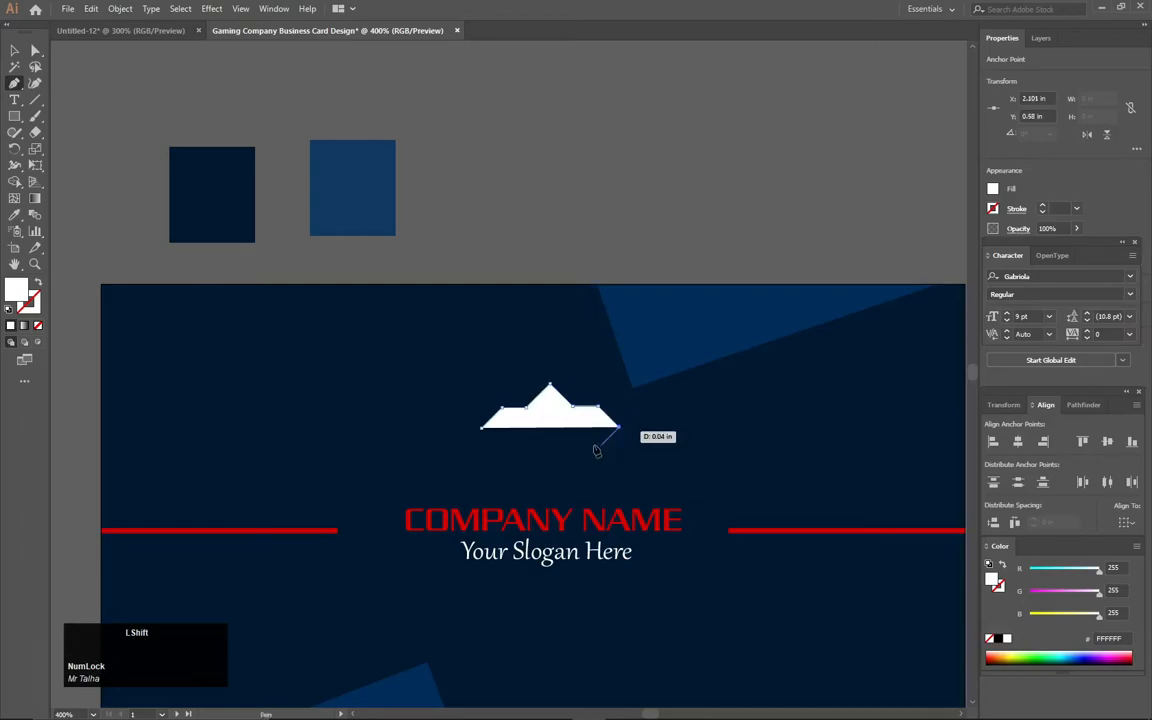
- Add the bottom point, close the diamond at its start, and set its fill to None
{"action": "key", "text": "ctrl+z"}
{"action": "key", "text": "ctrl+z"}
{"action": "left_click", "coordinate": [549, 481], "text": "shift"}
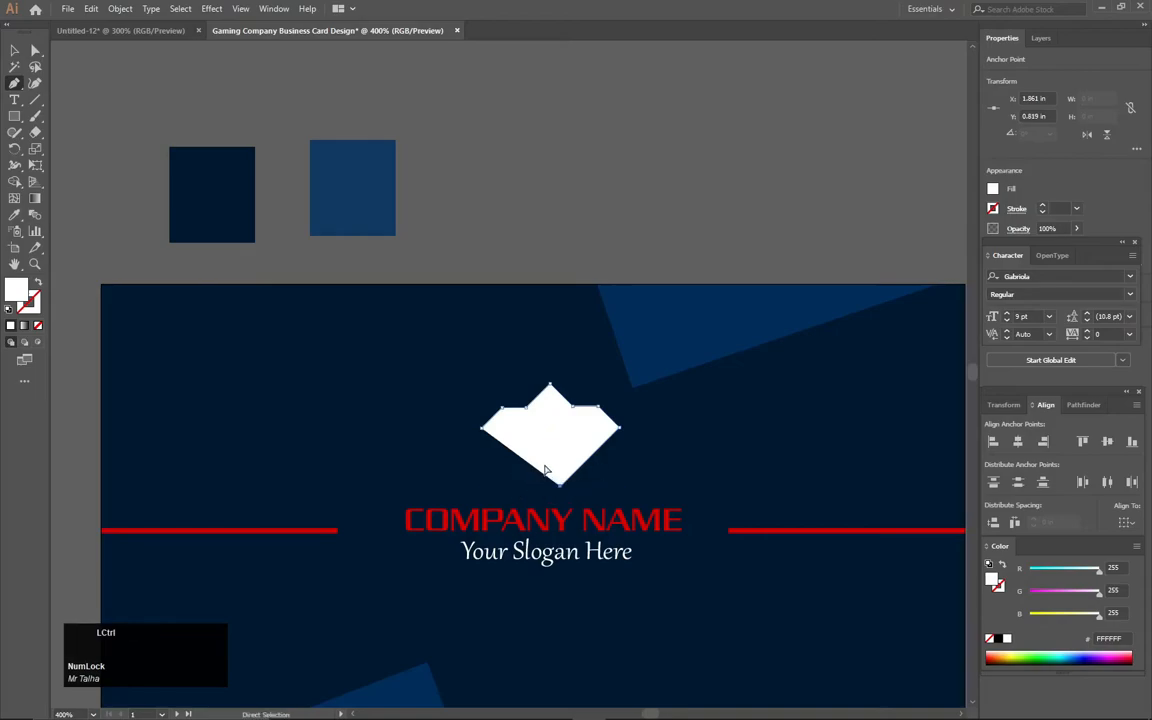
{"action": "key", "text": "ctrl+z"}
{"action": "left_click", "coordinate": [549, 481]}
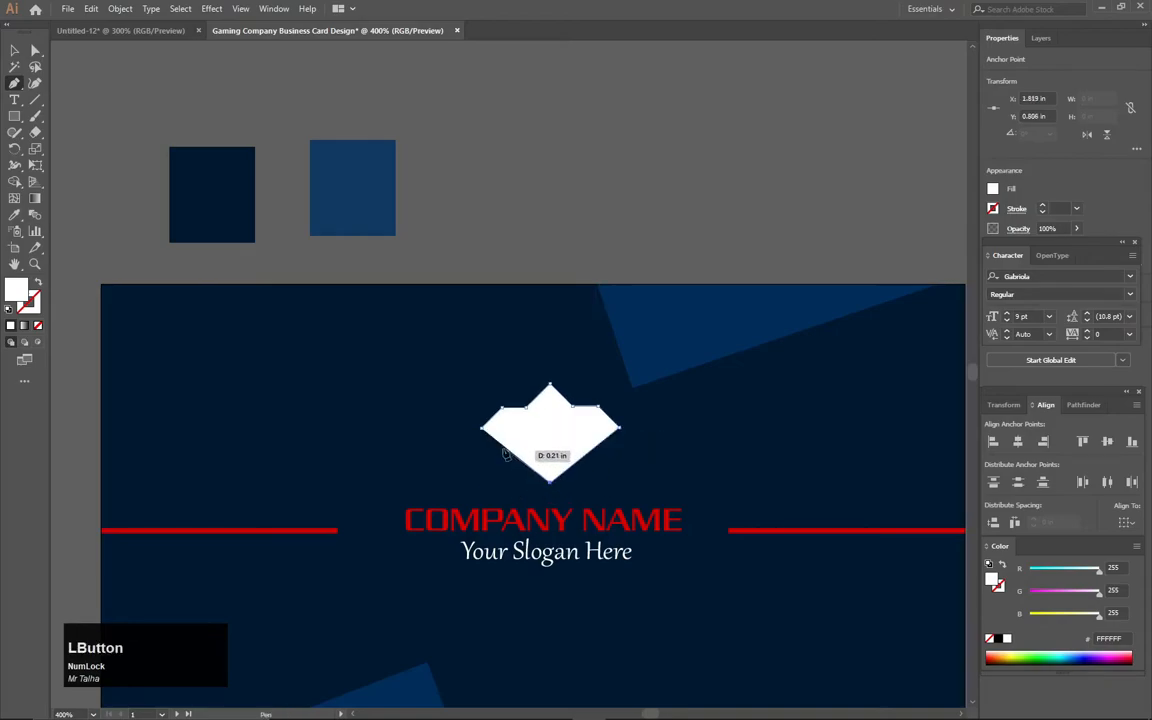
{"action": "left_click", "coordinate": [484, 430]}
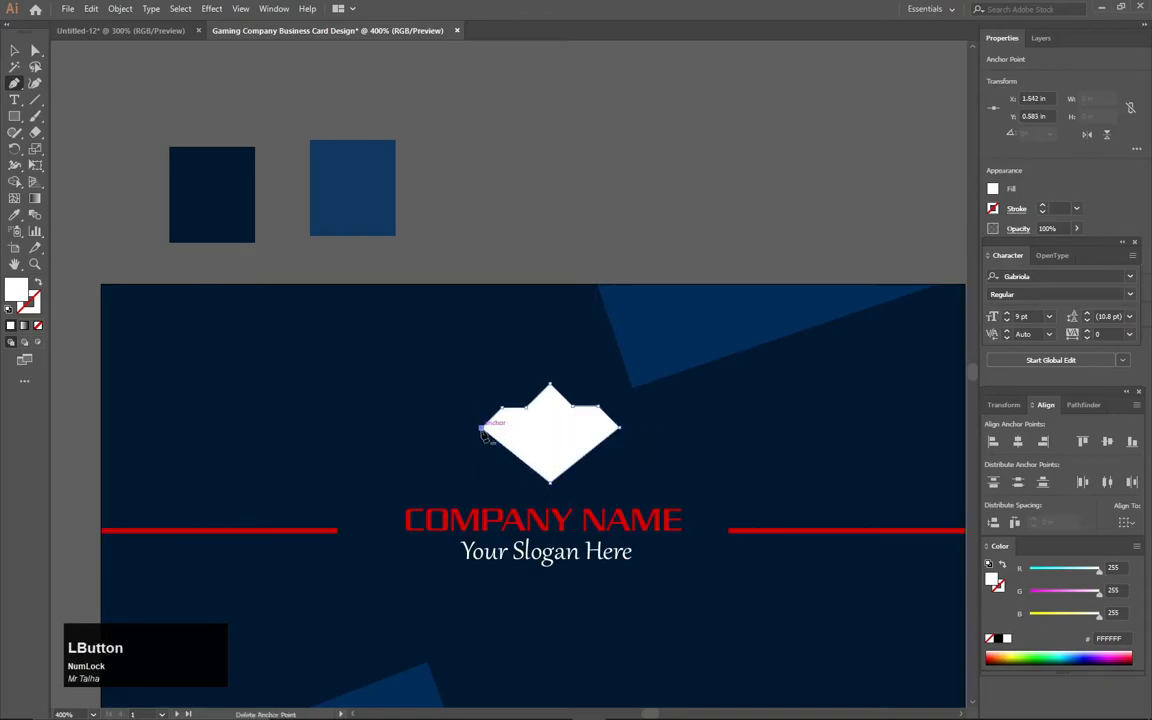
{"action": "left_click", "coordinate": [38, 325]}
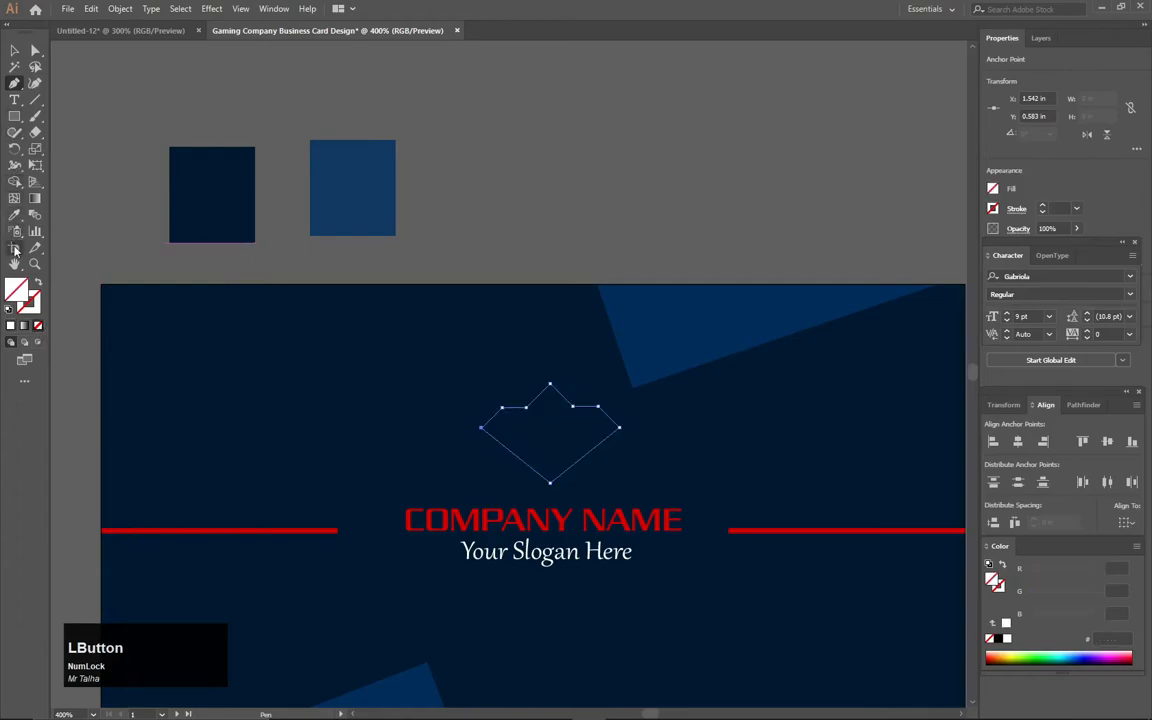
- Copy the red line's stroke onto the diamond outline with the Eyedropper
{"action": "left_click", "coordinate": [14, 214]}
{"action": "left_click", "coordinate": [227, 523]}
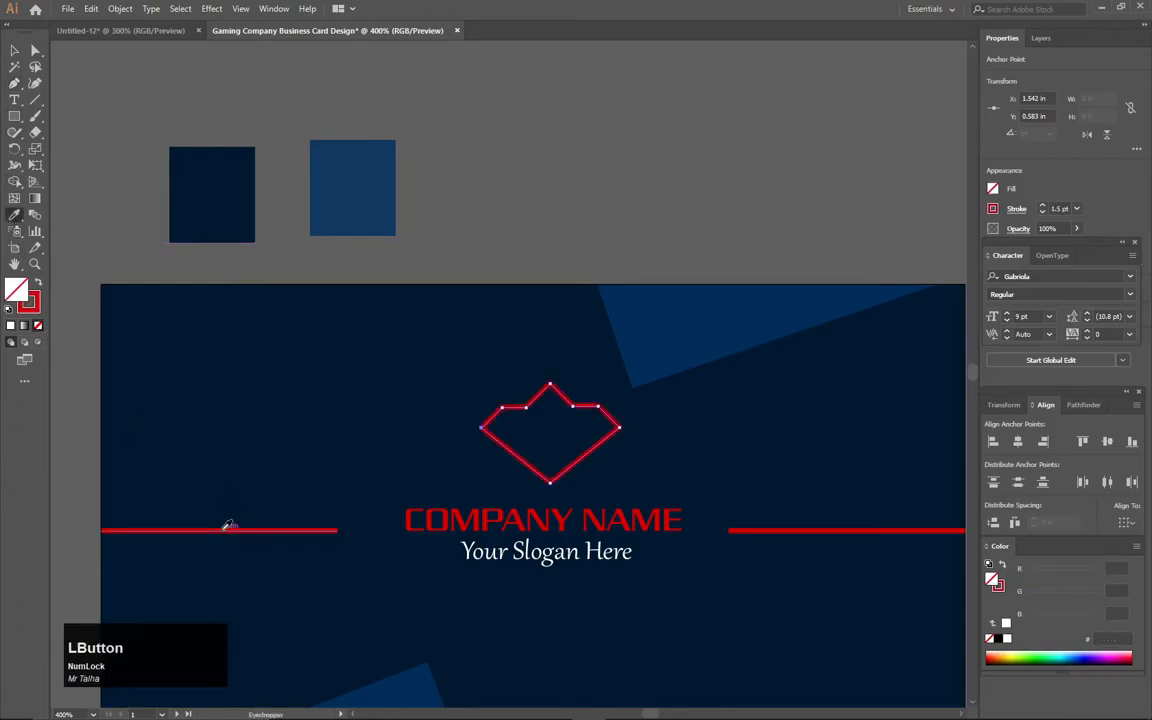
{"action": "left_click", "coordinate": [14, 50]}
{"action": "left_click", "coordinate": [99, 100]}
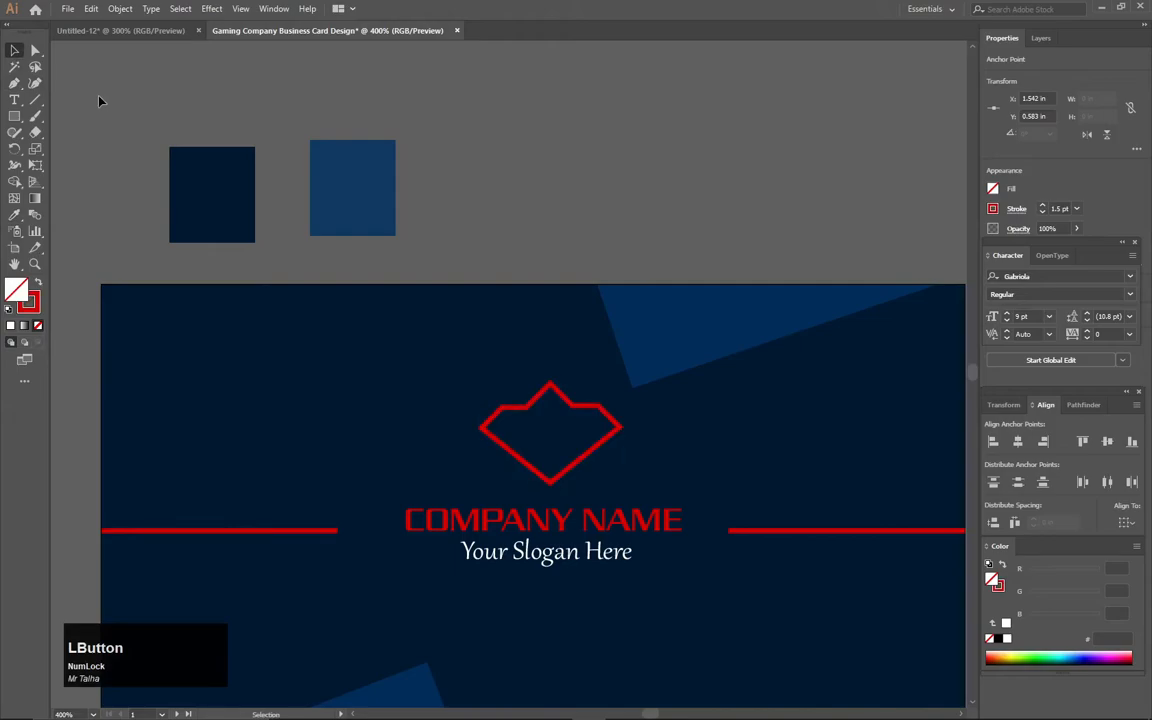
- Draw two parallel diagonal red lines inside the diamond's lower half with the Pen tool
{"action": "left_click", "coordinate": [14, 83]}
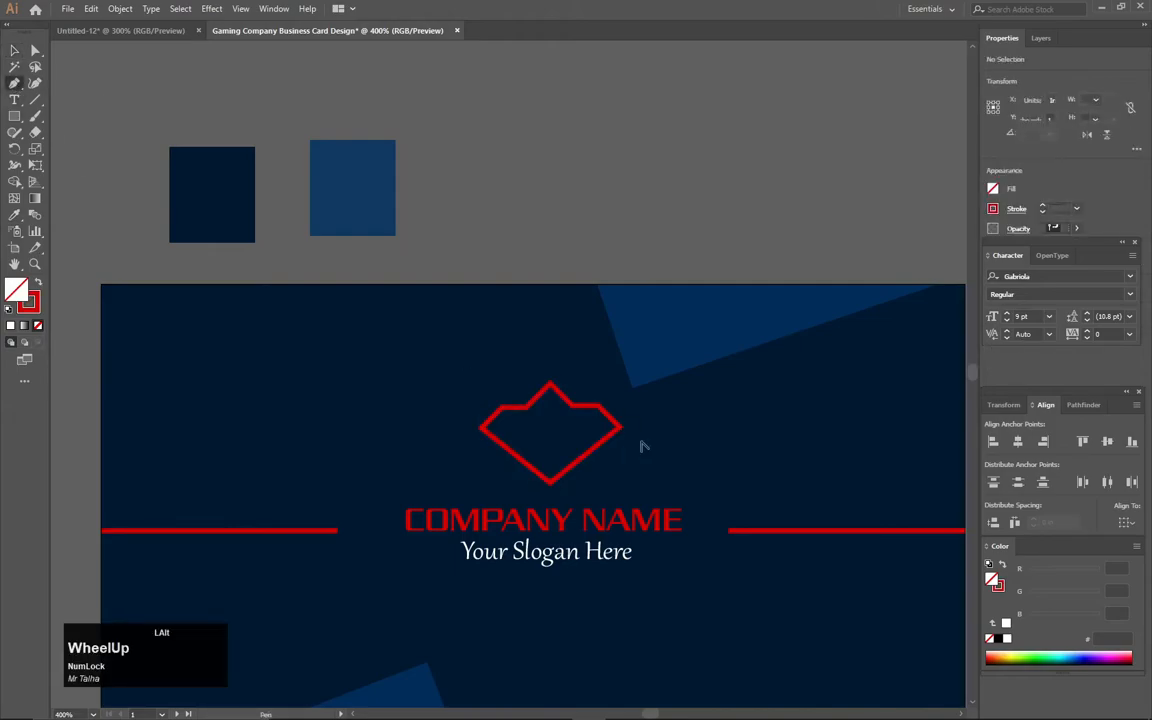
{"action": "scroll", "coordinate": [643, 446], "scroll_direction": "up", "scroll_amount": 2}
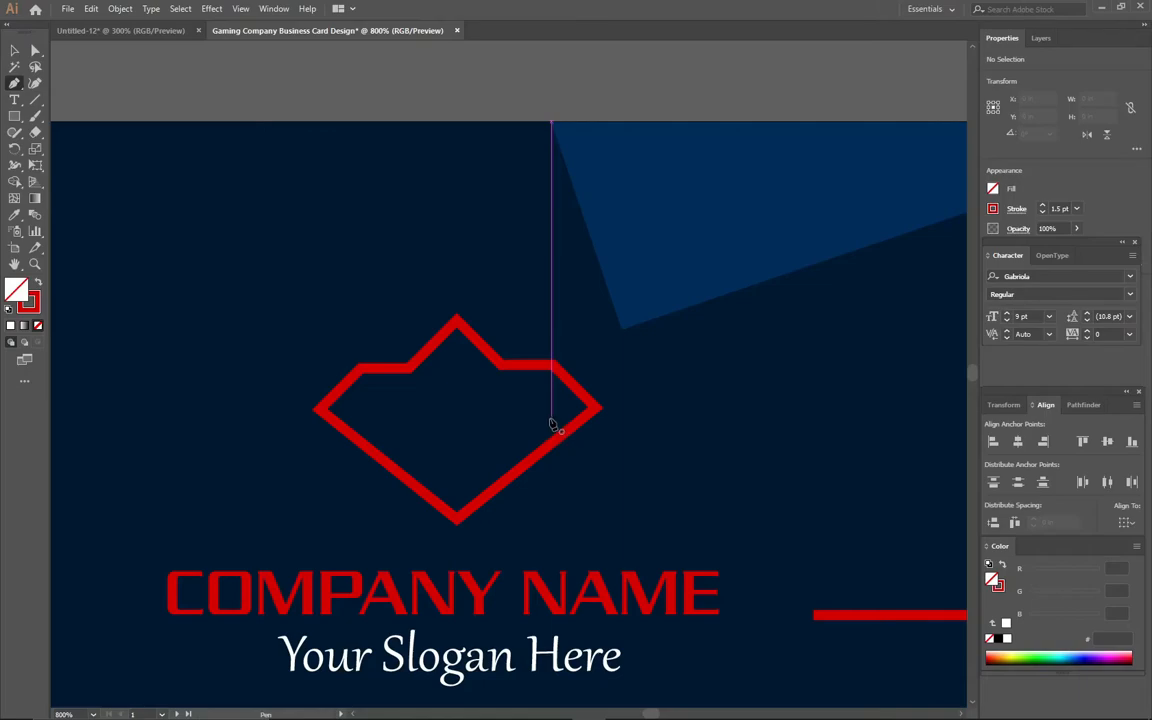
{"action": "left_click", "coordinate": [550, 418]}
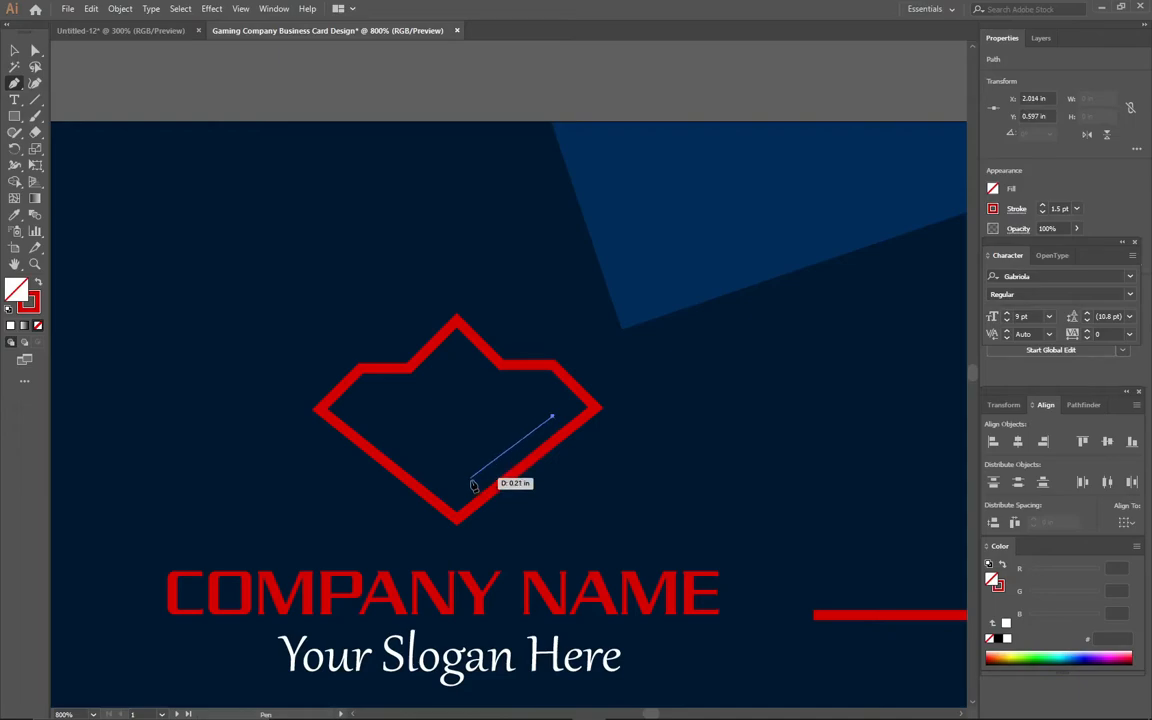
{"action": "left_click", "coordinate": [471, 485]}
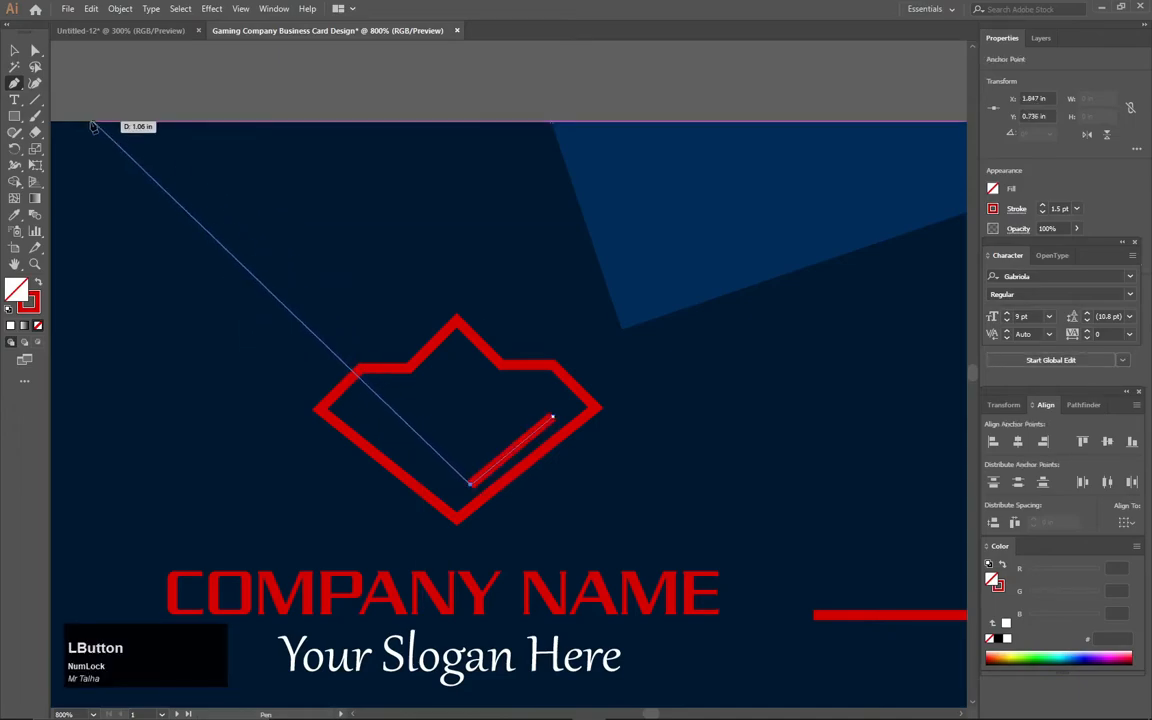
{"action": "left_click", "coordinate": [14, 51]}
{"action": "left_click", "coordinate": [14, 87]}
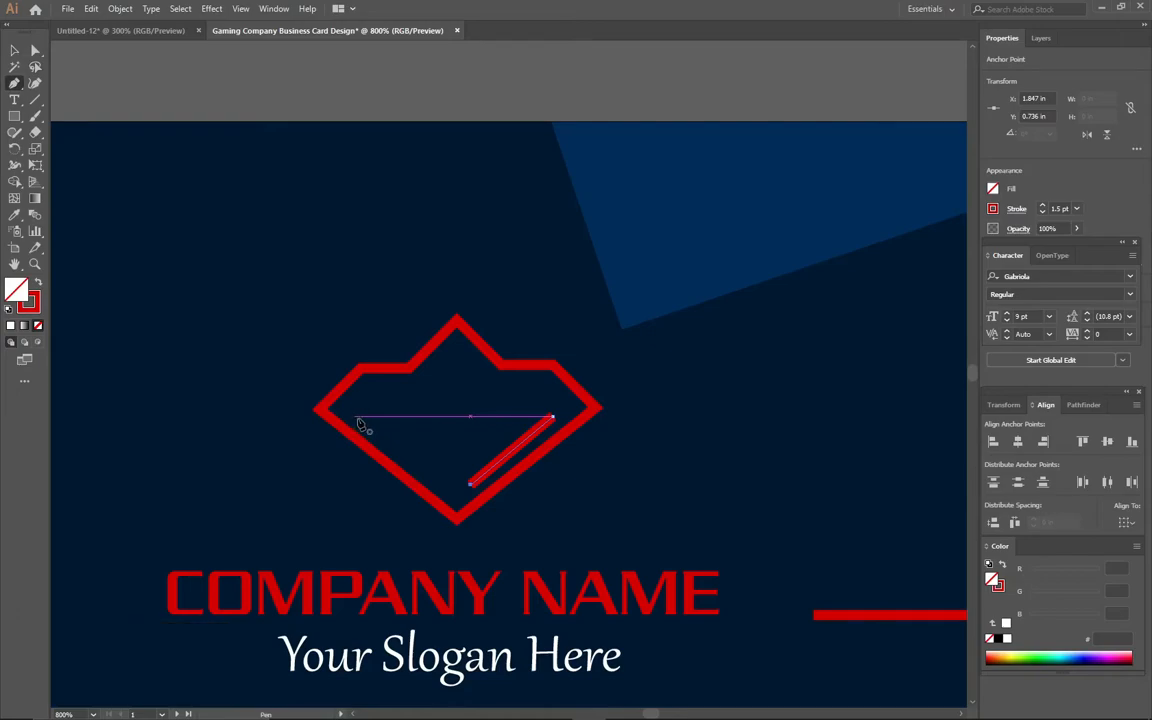
{"action": "left_click_drag", "start_coordinate": [367, 418], "coordinate": [441, 484]}
{"action": "left_click", "coordinate": [441, 484]}
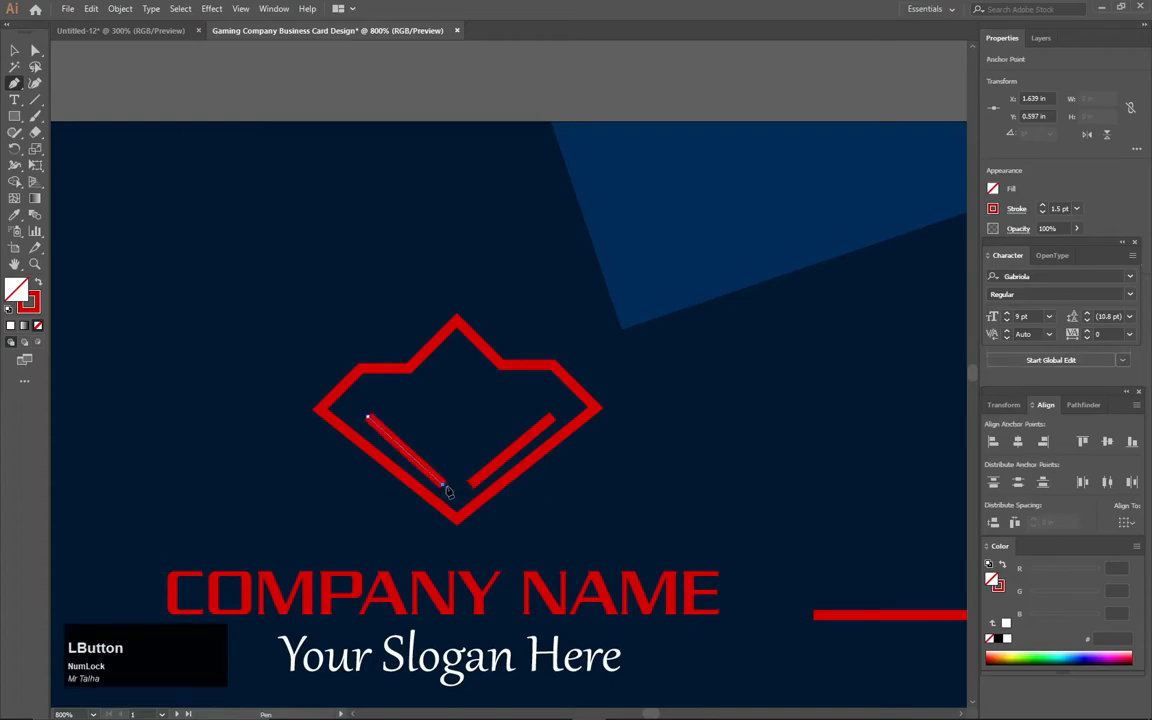
{"action": "left_click", "coordinate": [14, 50]}
{"action": "left_click", "coordinate": [282, 117]}
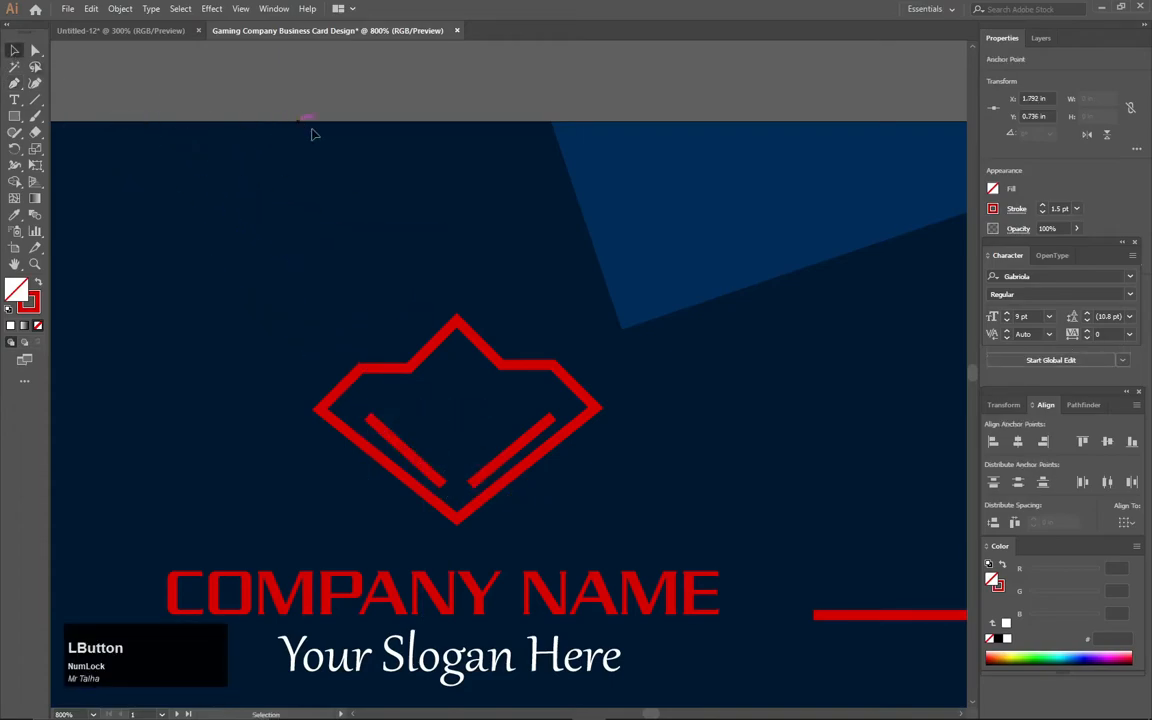
{"action": "scroll", "coordinate": [540, 422], "scroll_direction": "down", "scroll_amount": 1, "text": "alt"}
{"action": "scroll", "coordinate": [540, 422], "scroll_direction": "down", "scroll_amount": 2, "text": "alt"}
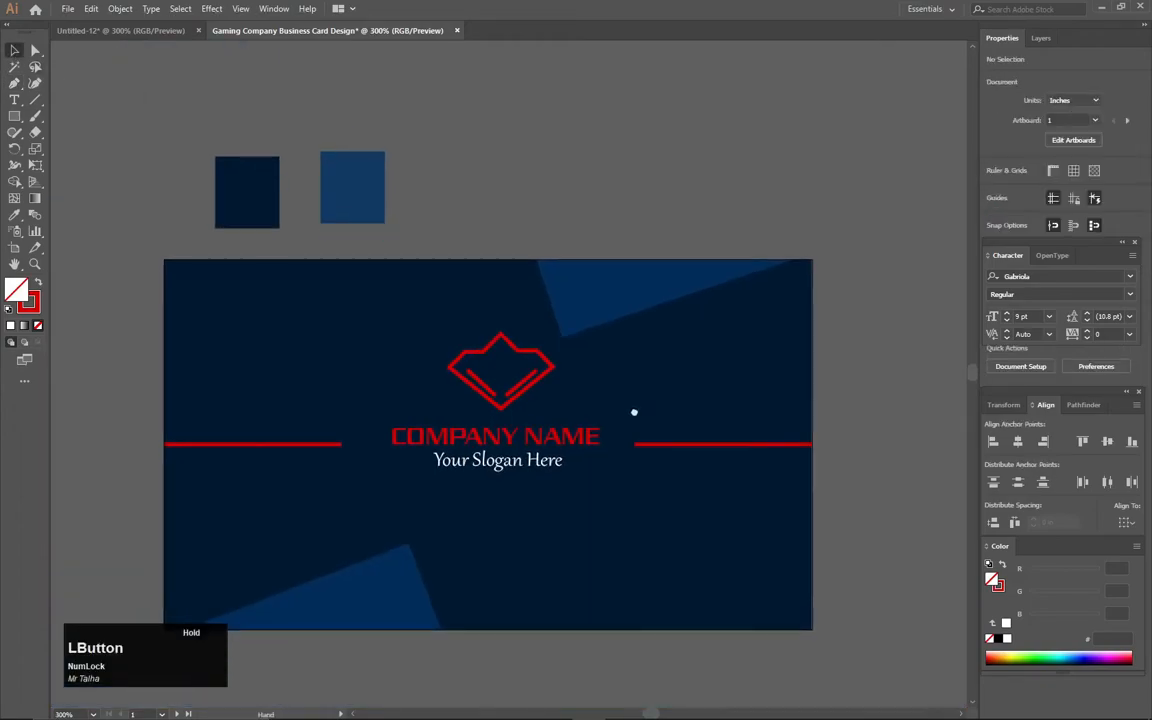
- Nudge the inner red line upward and rotate the left inner line to 2.39°
{"action": "scroll", "coordinate": [478, 393], "scroll_direction": "up", "scroll_amount": 4, "text": "alt"}
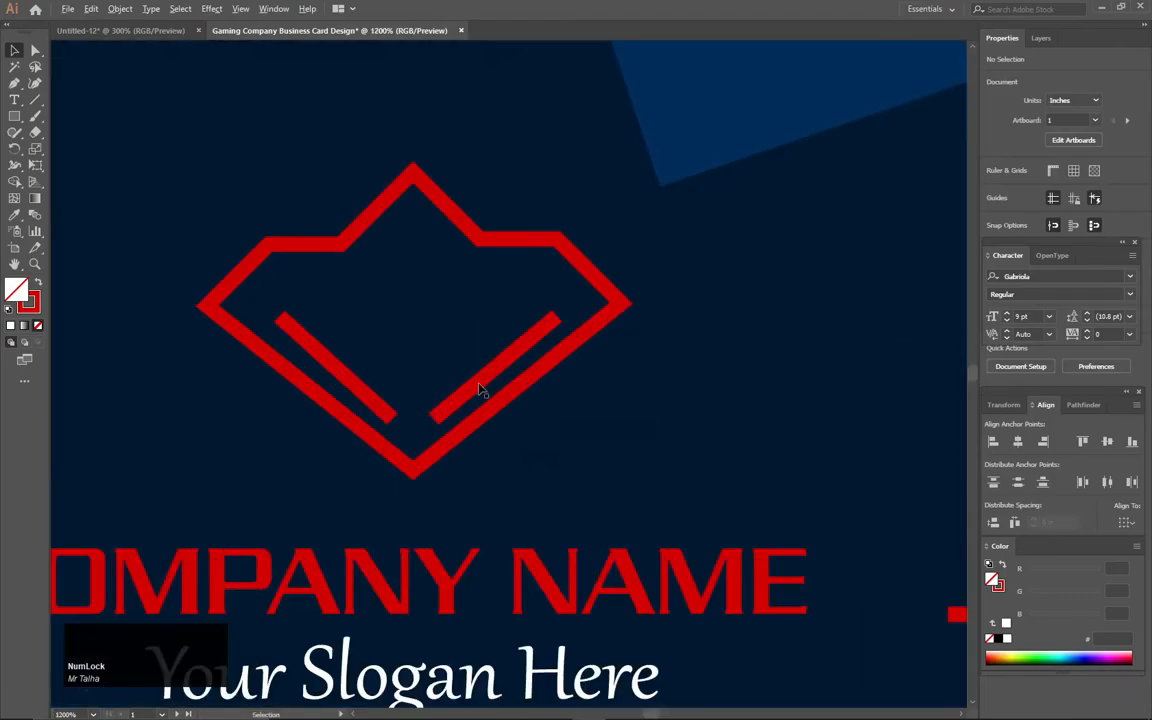
{"action": "left_click", "coordinate": [490, 380]}
{"action": "left_click_drag", "start_coordinate": [493, 378], "coordinate": [490, 370]}
{"action": "left_click", "coordinate": [381, 405]}
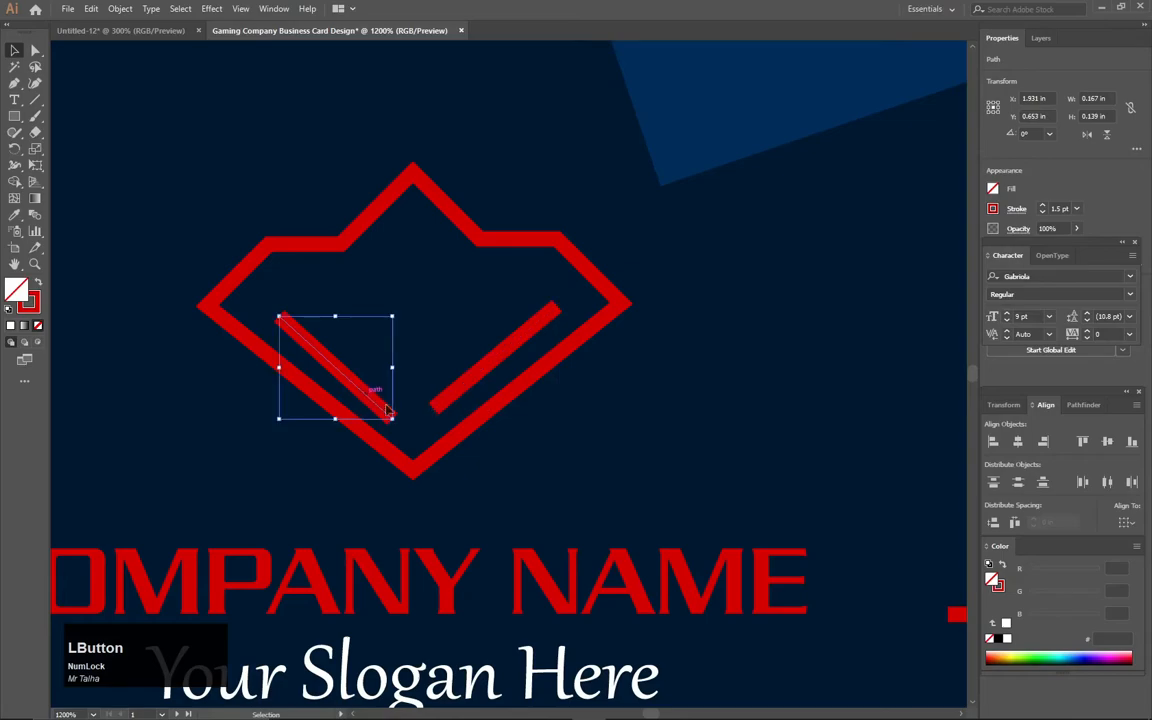
{"action": "left_click_drag", "start_coordinate": [396, 421], "coordinate": [368, 393]}
{"action": "left_click", "coordinate": [290, 152]}
- Scale the whole diamond logo down proportionally to about 0.5 × 0.36 in above COMPANY NAME
{"action": "scroll", "coordinate": [292, 168], "scroll_direction": "down", "scroll_amount": 3}
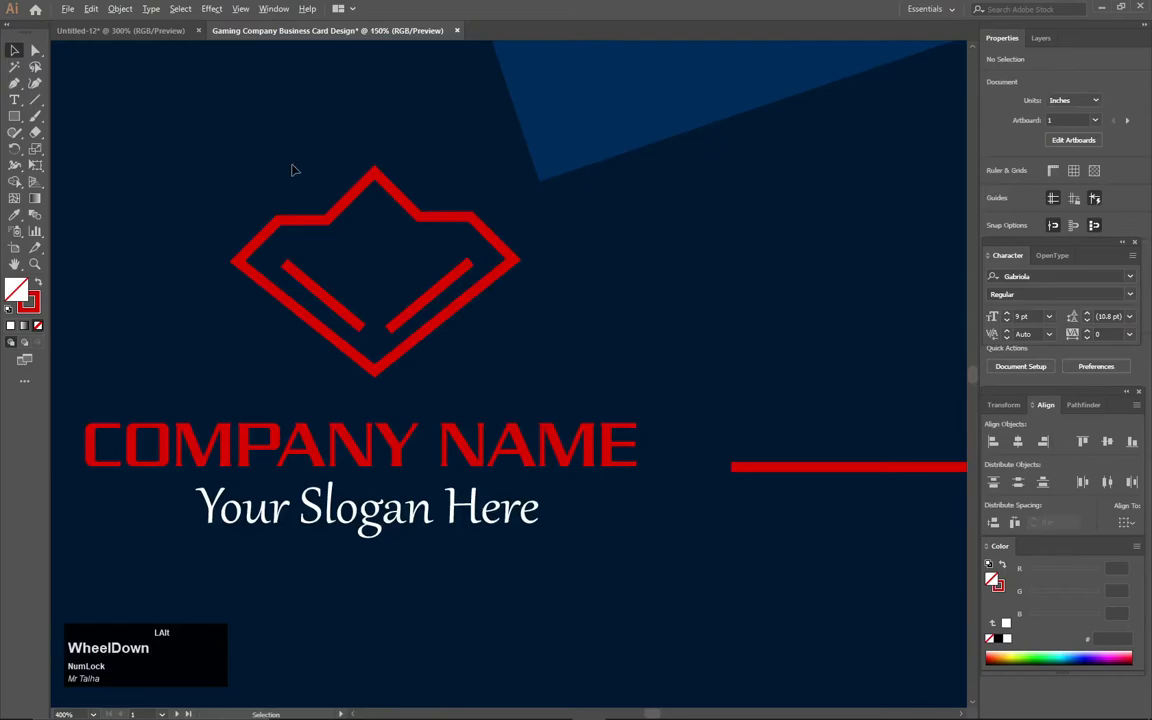
{"action": "scroll", "coordinate": [293, 170], "scroll_direction": "down", "scroll_amount": 4}
{"action": "left_click_drag", "start_coordinate": [268, 241], "coordinate": [371, 388]}
{"action": "scroll", "coordinate": [382, 355], "scroll_direction": "up", "scroll_amount": 3}
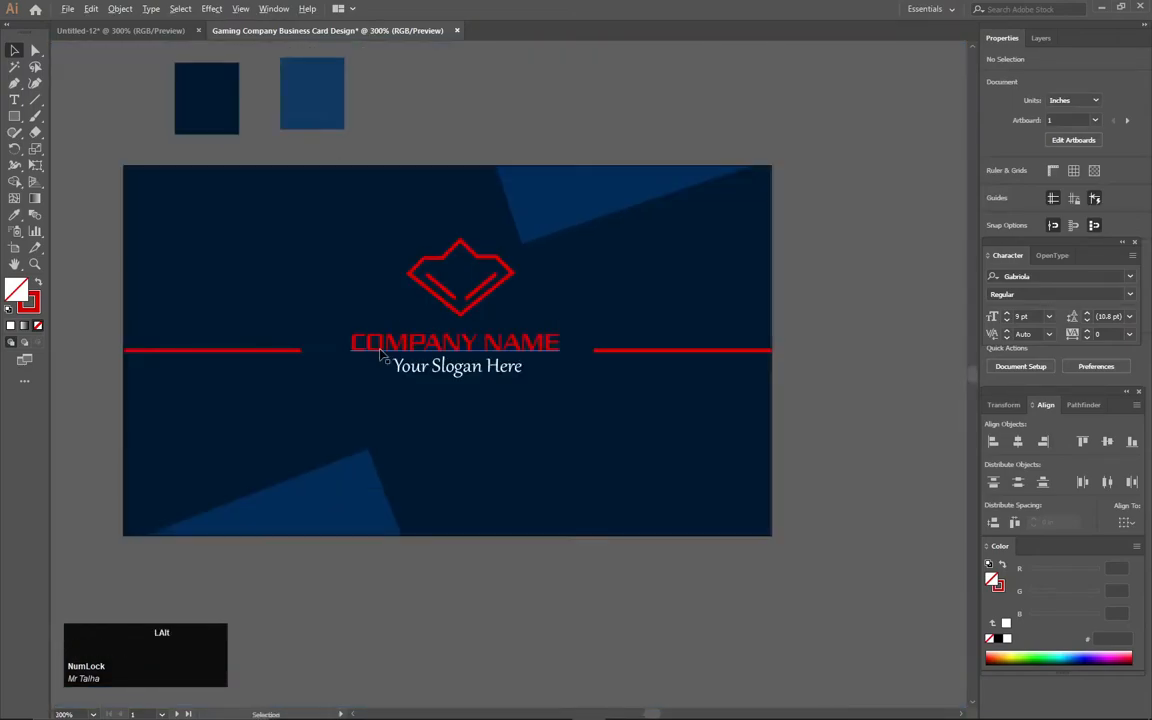
{"action": "scroll", "coordinate": [381, 352], "scroll_direction": "up", "scroll_amount": 1}
{"action": "left_click_drag", "start_coordinate": [546, 206], "coordinate": [411, 303]}
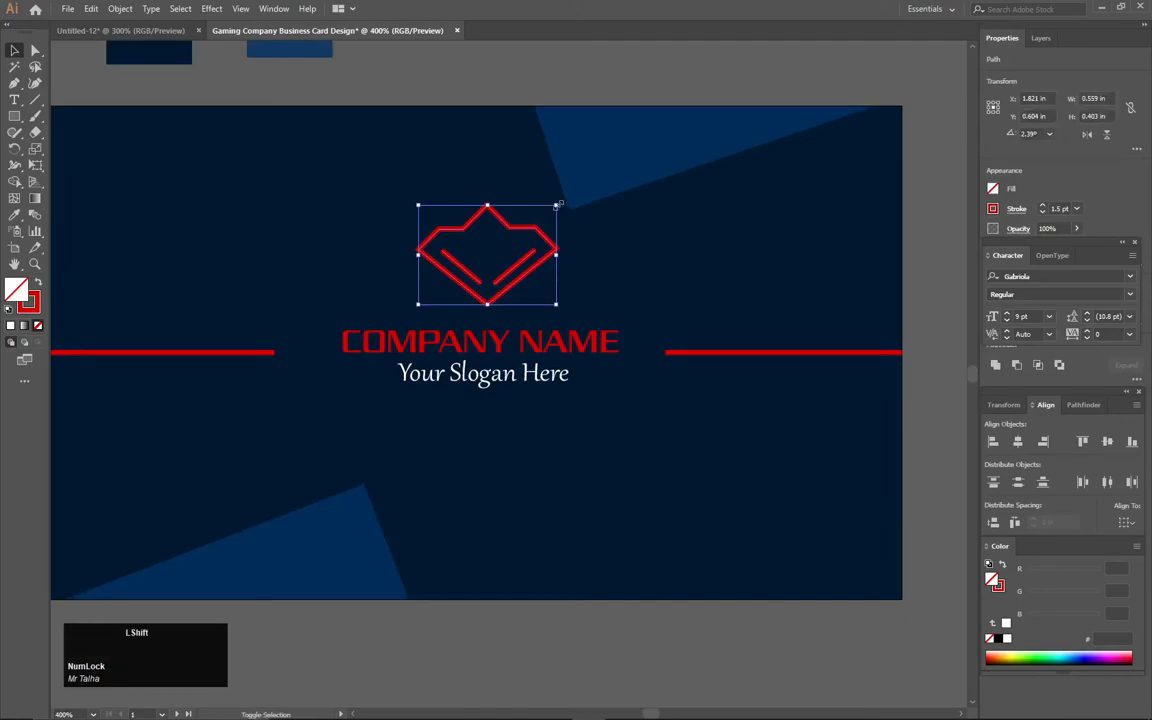
{"action": "mouse_move", "coordinate": [556, 207]}
{"action": "left_mouse_down"}
{"action": "mouse_move", "coordinate": [546, 221]}
{"action": "mouse_move", "coordinate": [563, 207]}
{"action": "left_mouse_up"}
{"action": "left_click_drag", "start_coordinate": [554, 304], "coordinate": [550, 301]}
{"action": "left_click", "coordinate": [535, 103]}
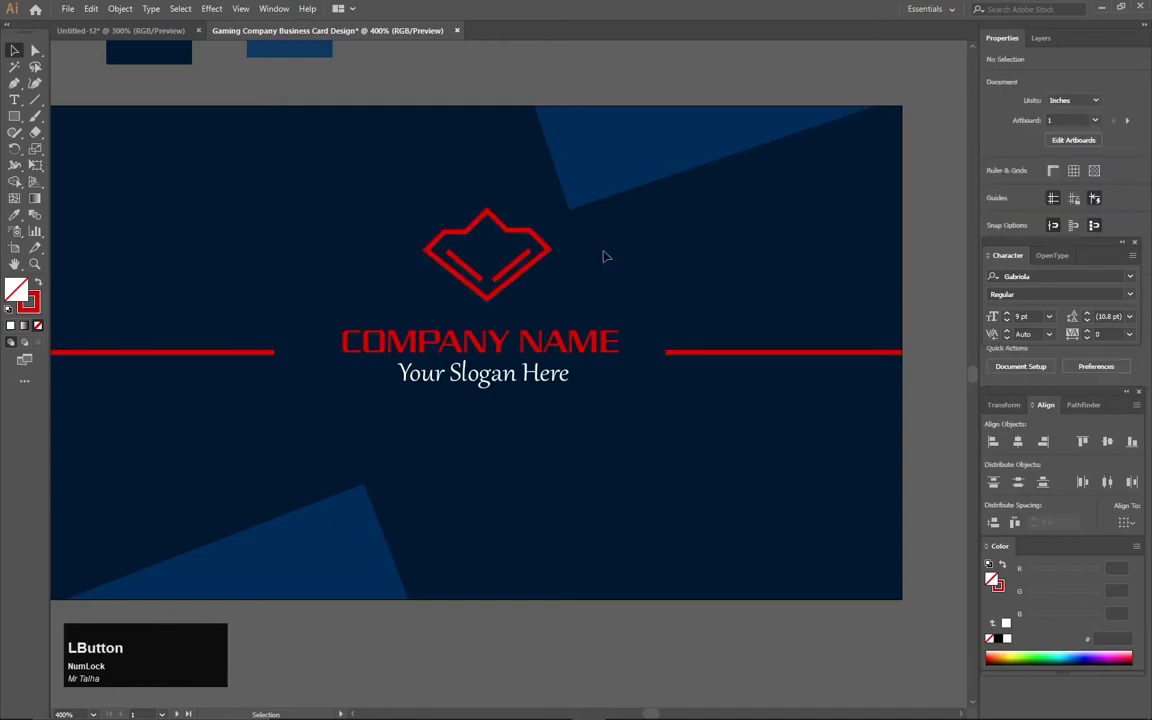
- Pan the canvas to bring the second artboard into view
{"action": "scroll", "coordinate": [550, 289], "scroll_direction": "down", "scroll_amount": 2}
{"action": "left_click", "coordinate": [641, 138]}
{"action": "key", "text": "space"}
{"action": "left_click_drag", "start_coordinate": [643, 175], "coordinate": [509, 237]}
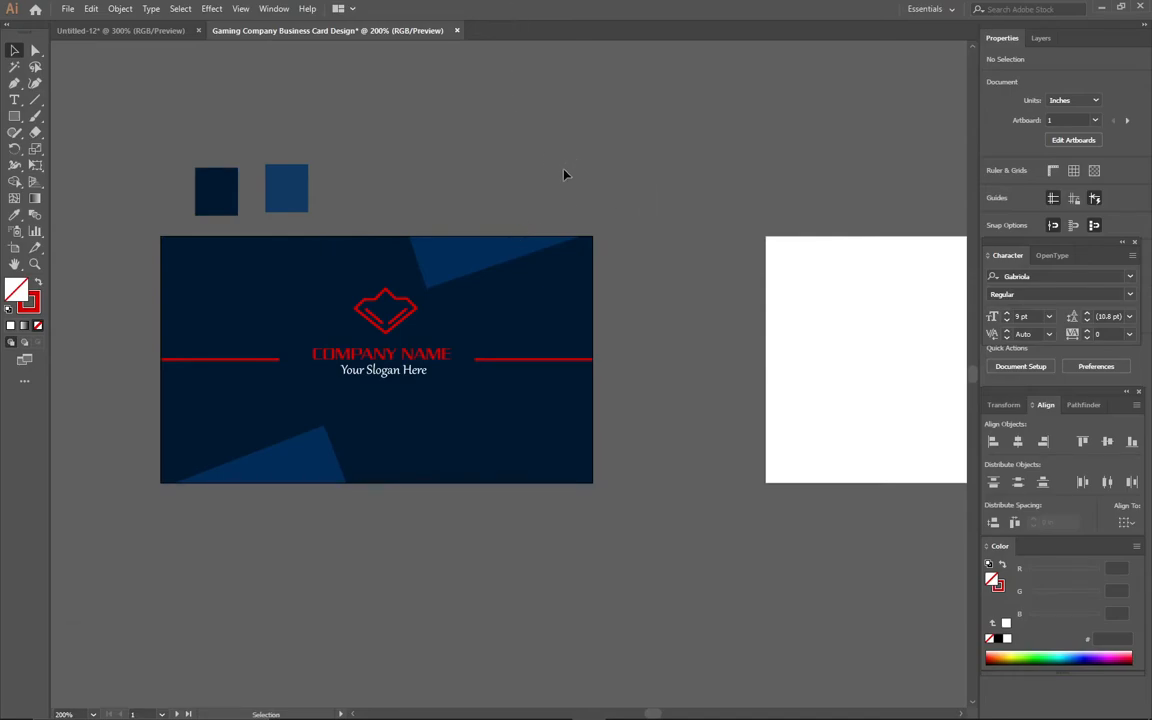
{"action": "left_click", "coordinate": [491, 253]}
{"action": "left_click_drag", "start_coordinate": [608, 201], "coordinate": [656, 206]}
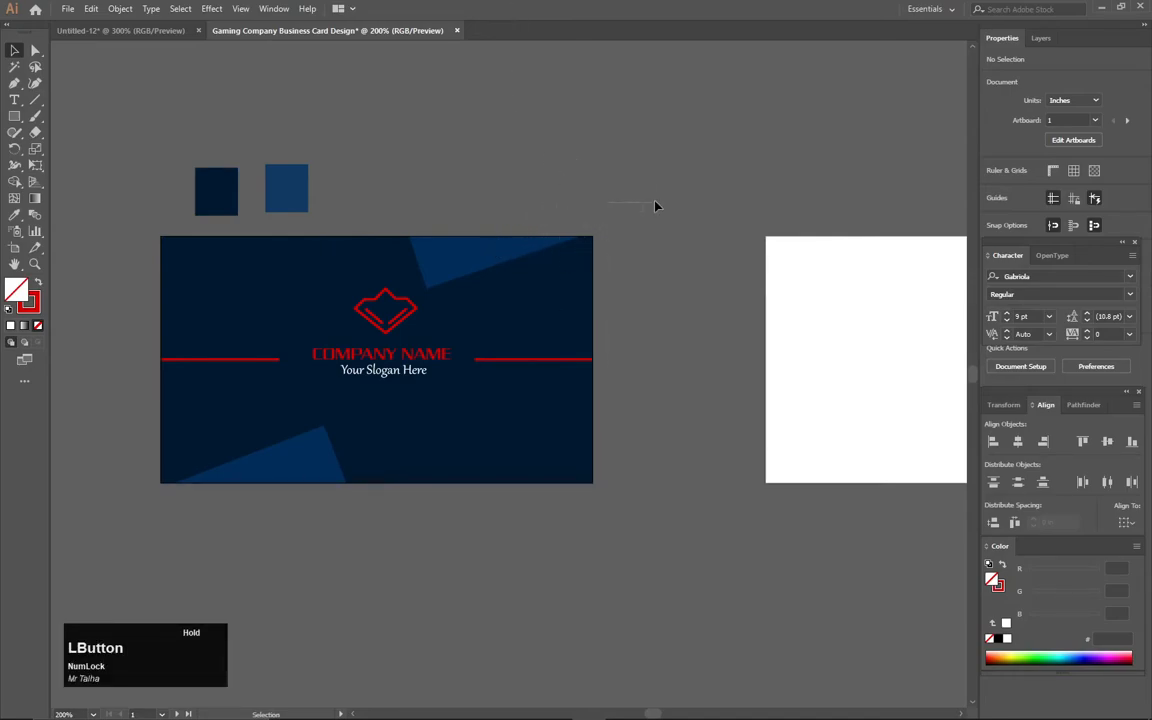
{"action": "key", "text": "ctrl+alt+2"}
{"action": "left_click", "coordinate": [612, 203]}
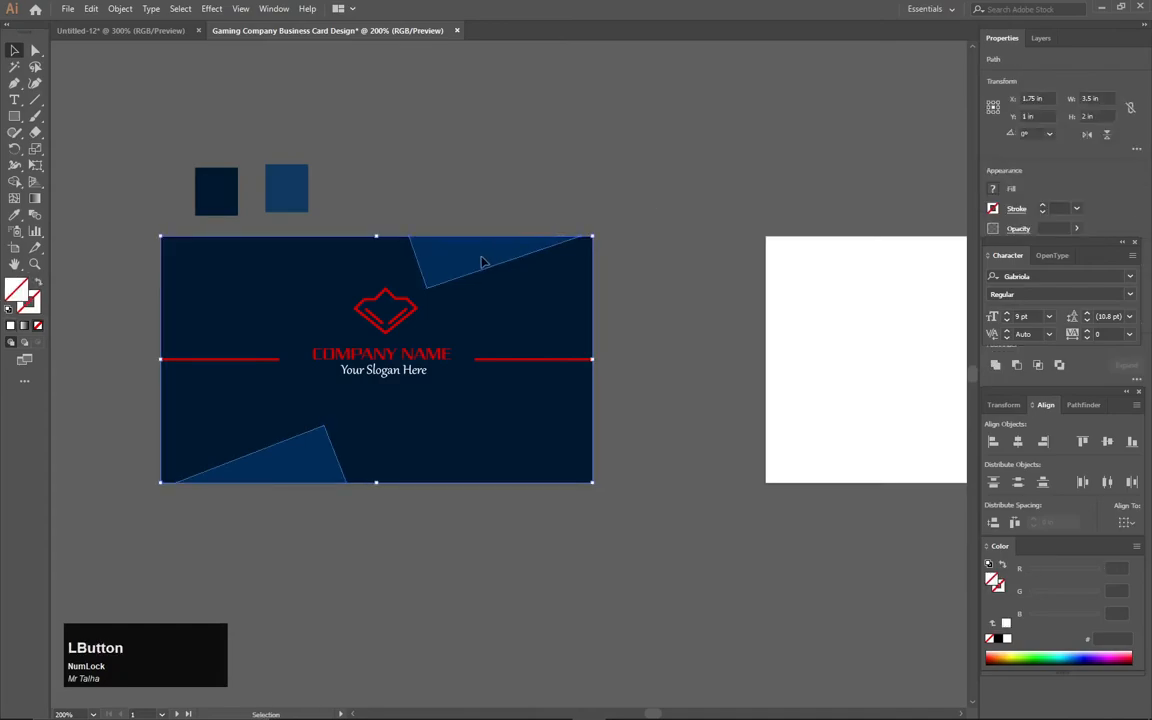
{"action": "left_click", "coordinate": [488, 262]}
{"action": "left_click_drag", "start_coordinate": [478, 261], "coordinate": [490, 255]}
{"action": "left_click", "coordinate": [571, 147]}
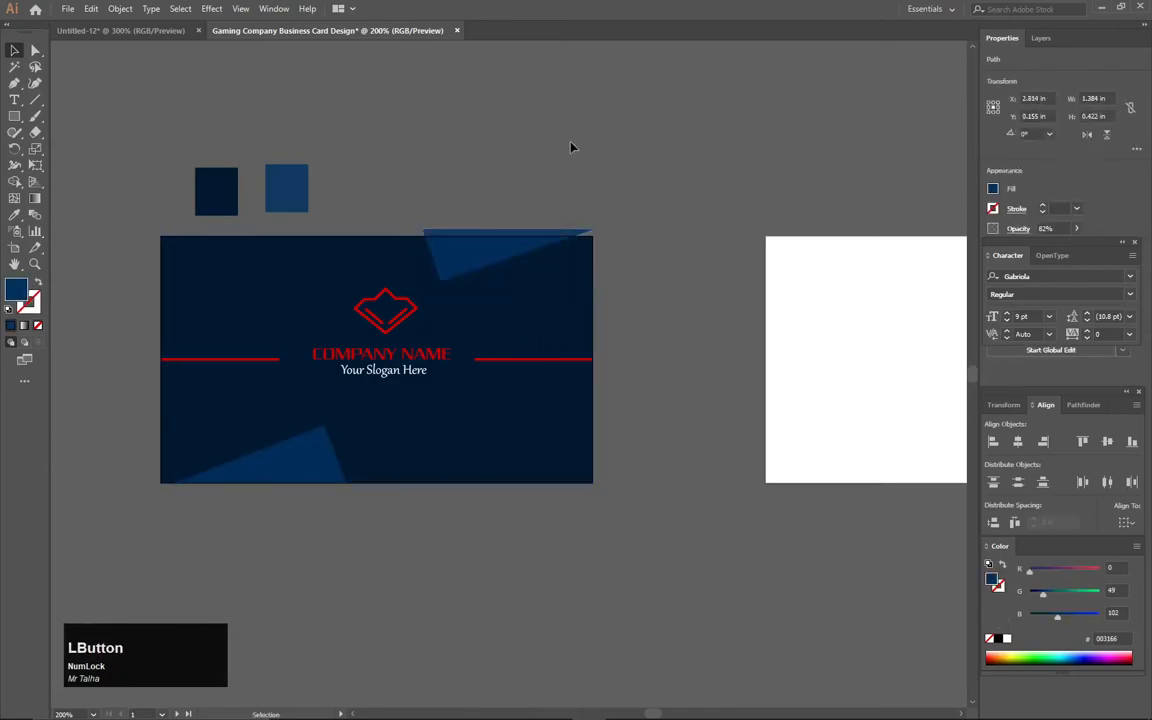
{"action": "key", "text": "ctrl+z"}
{"action": "key", "text": "ctrl+z"}
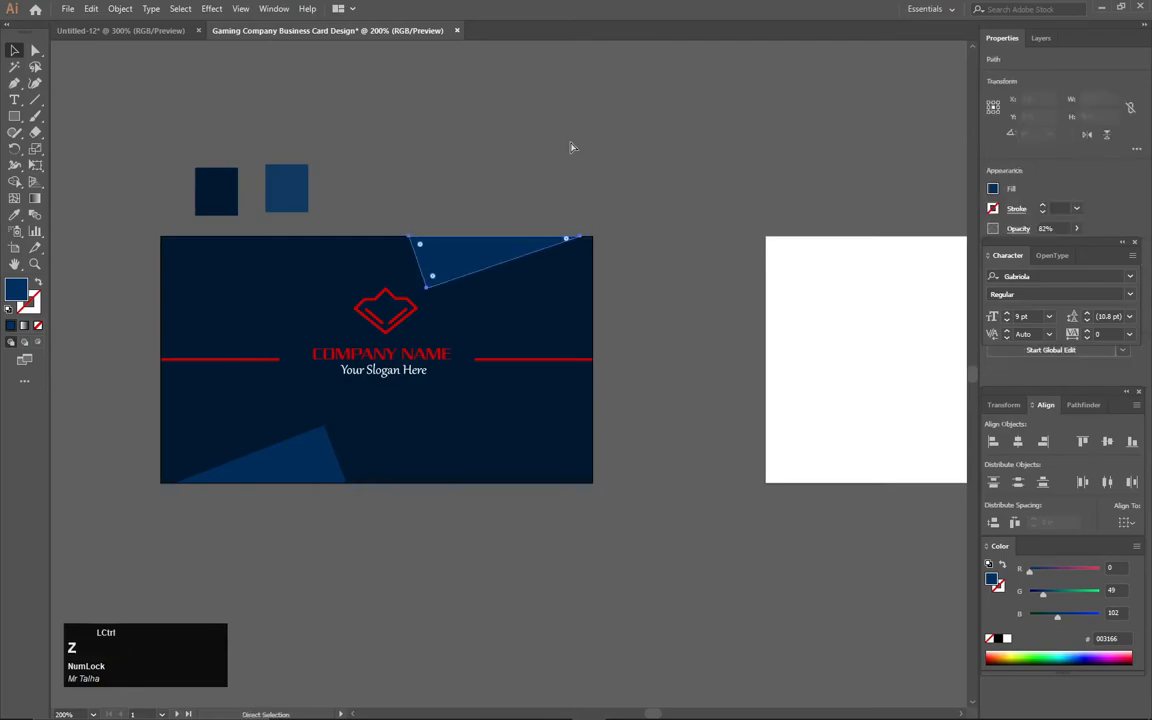
{"action": "left_click", "coordinate": [590, 168]}
{"action": "left_click_drag", "start_coordinate": [647, 290], "coordinate": [487, 293]}
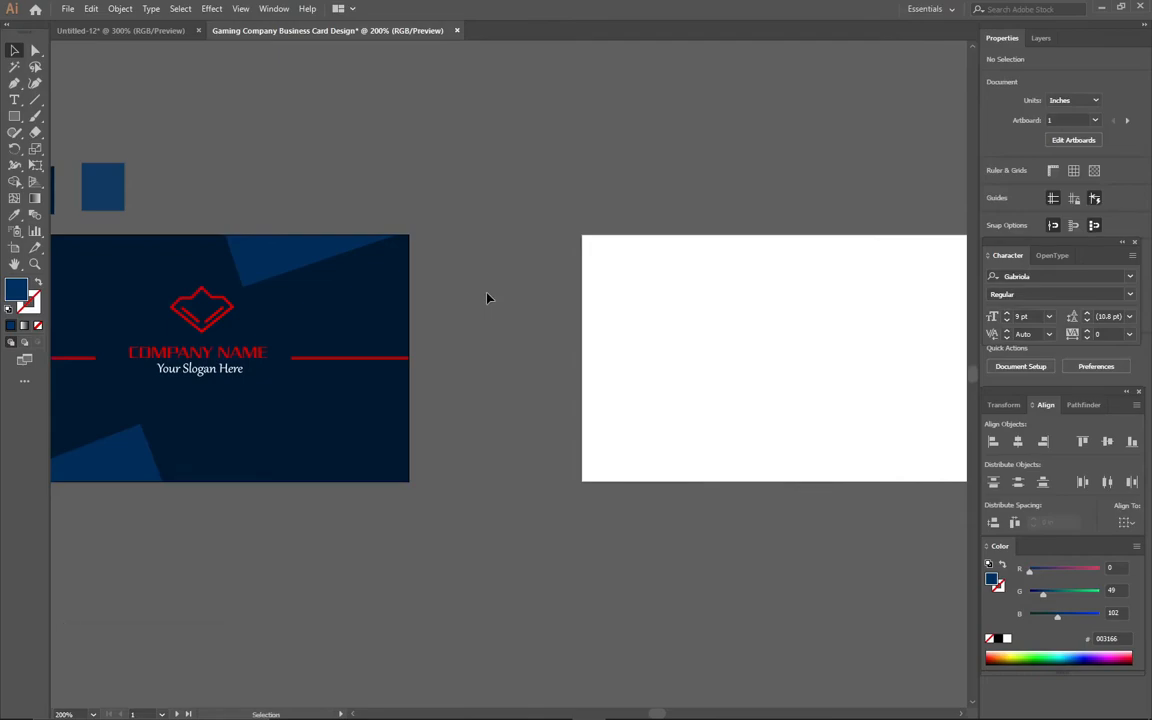
{"action": "left_click_drag", "start_coordinate": [393, 183], "coordinate": [465, 240]}
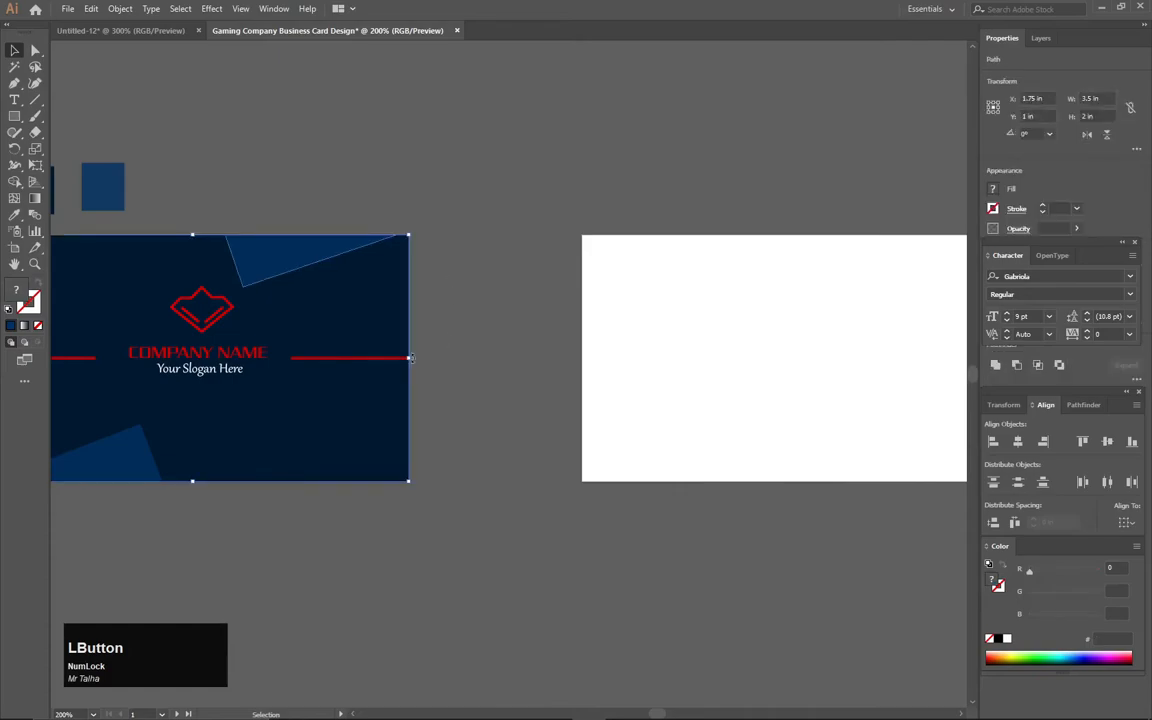
- Select the card's corner triangles and background for copying, undoing a misplaced duplicate
{"action": "left_click", "coordinate": [451, 178]}
{"action": "left_click_drag", "start_coordinate": [420, 187], "coordinate": [368, 285]}
{"action": "left_click", "coordinate": [123, 478], "text": "shift"}
{"action": "left_click", "coordinate": [190, 475], "text": "shift"}
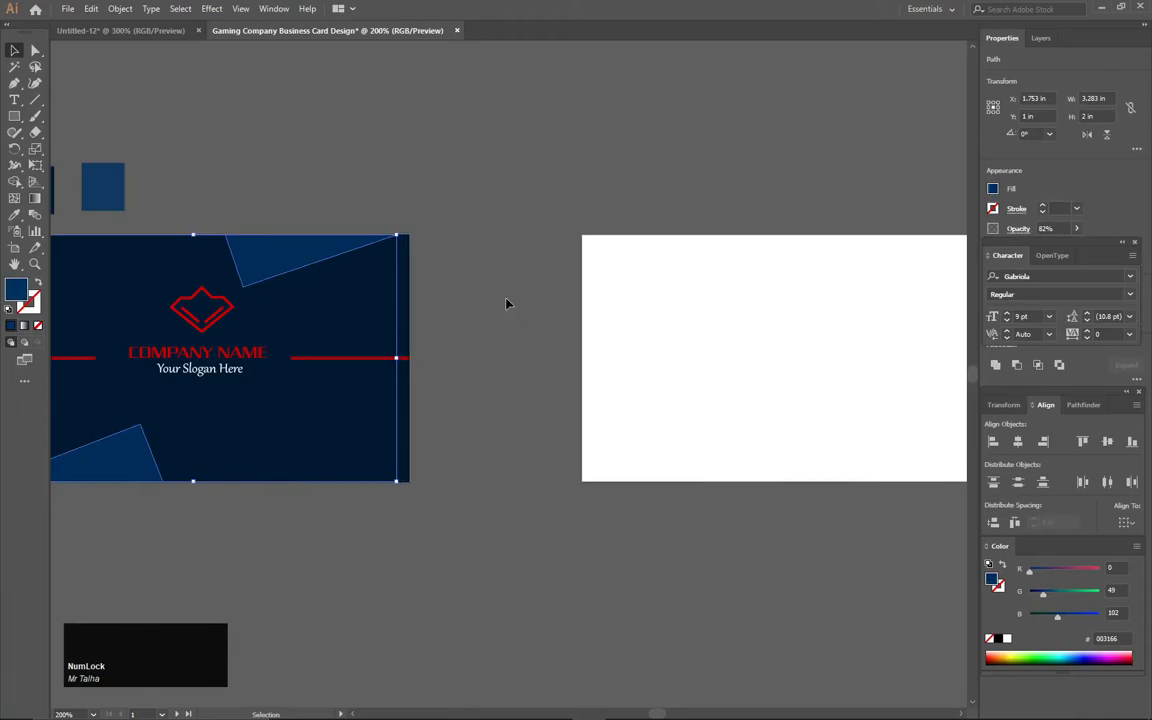
{"action": "left_click_drag", "start_coordinate": [363, 315], "coordinate": [473, 331]}
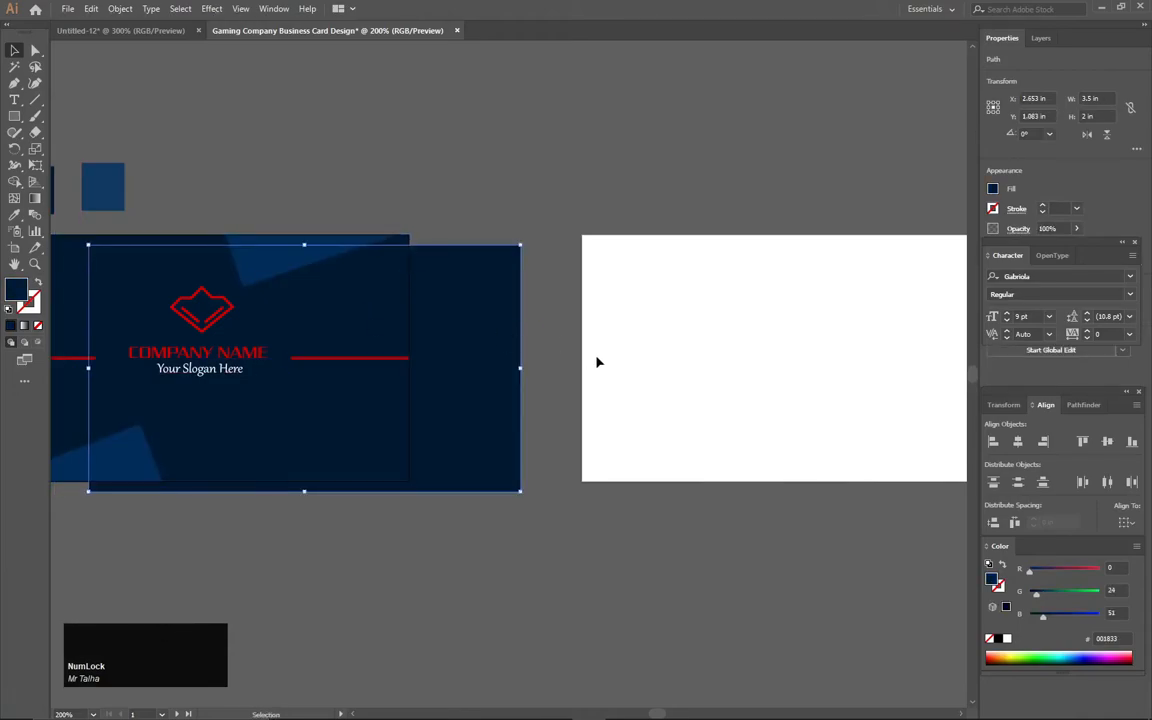
{"action": "key", "text": "ctrl+z"}
- Alt-drag a copy of the navy background and blue triangles onto the second artboard and nudge it to fit
{"action": "left_click_drag", "start_coordinate": [448, 173], "coordinate": [319, 286]}
{"action": "left_click", "coordinate": [269, 449], "text": "shift"}
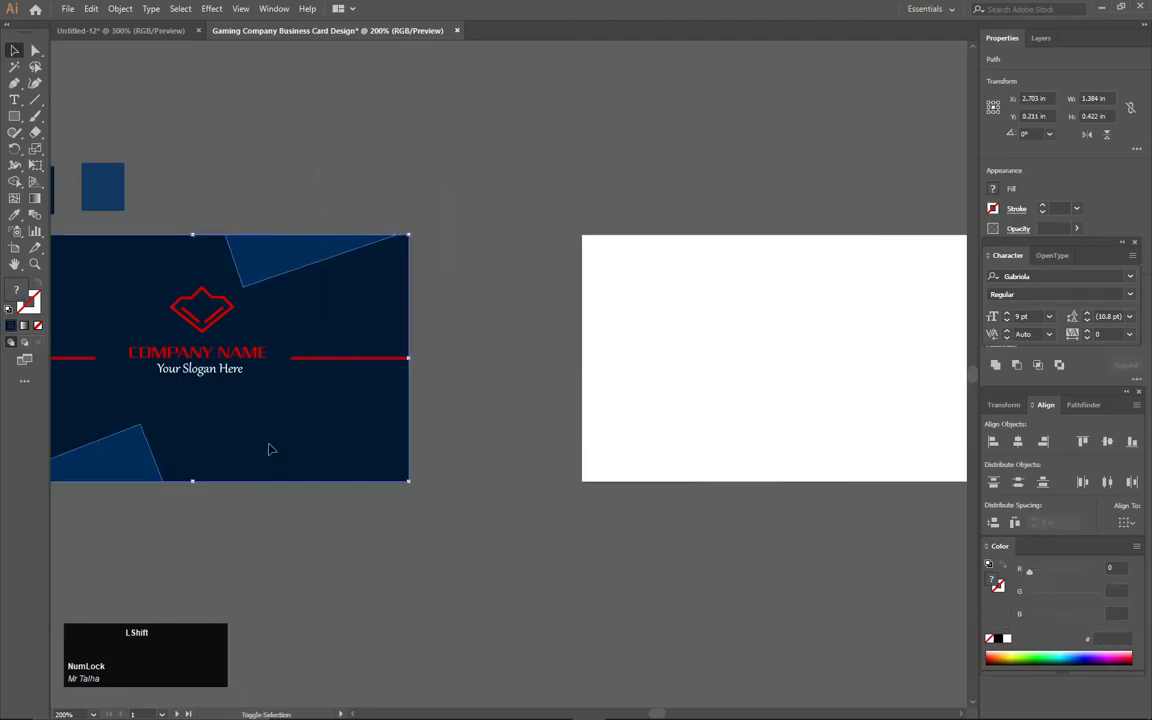
{"action": "left_click_drag", "start_coordinate": [257, 404], "coordinate": [415, 406]}
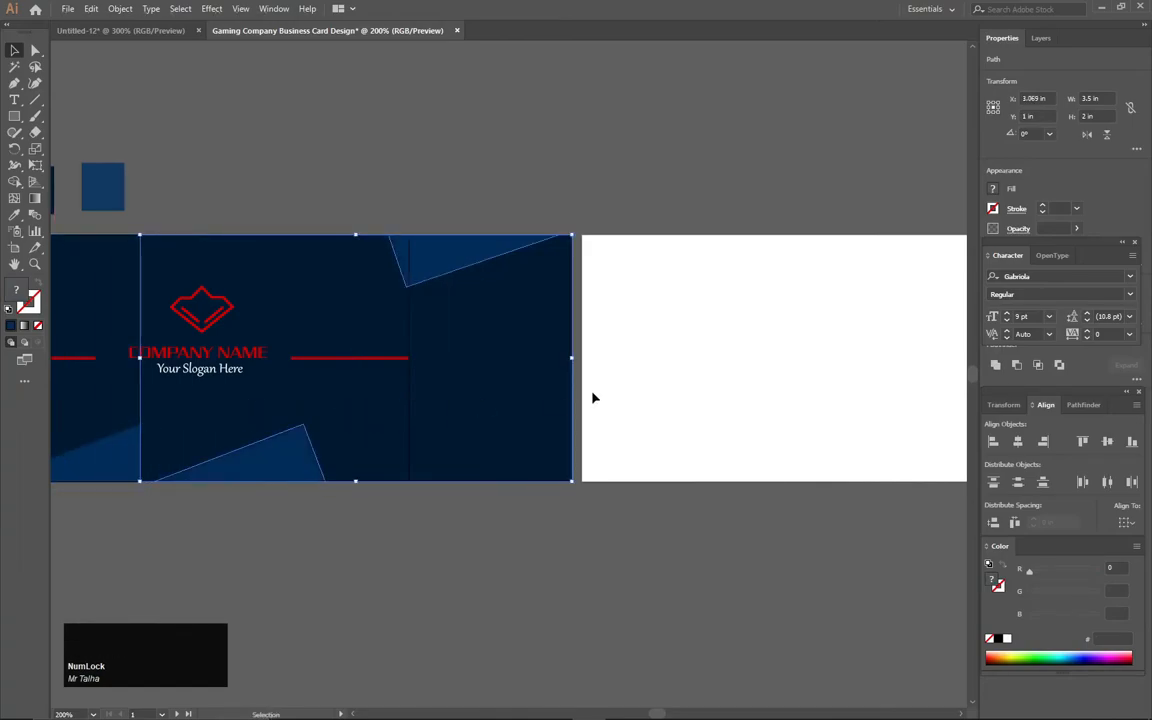
{"action": "key", "text": "shift+Right"}
{"action": "key", "text": "shift+Right"}
{"action": "key", "text": "shift+Right"}
{"action": "key", "text": "shift+Right"}
{"action": "key", "text": "shift+Right"}
{"action": "key", "text": "shift+Right"}
{"action": "key", "text": "shift+Right"}
{"action": "key", "text": "shift+Right"}
{"action": "key", "text": "shift+Right"}
{"action": "key", "text": "shift+Right"}
{"action": "key", "text": "shift+Right"}
{"action": "key", "text": "shift+Right"}
{"action": "key", "text": "shift+Right"}
{"action": "key", "text": "shift+Right"}
{"action": "key", "text": "shift+Right"}
{"action": "key", "text": "shift+Right"}
{"action": "key", "text": "shift+Right"}
{"action": "key", "text": "shift+Right"}
{"action": "key", "text": "shift+Right"}
{"action": "key", "text": "shift+Right"}
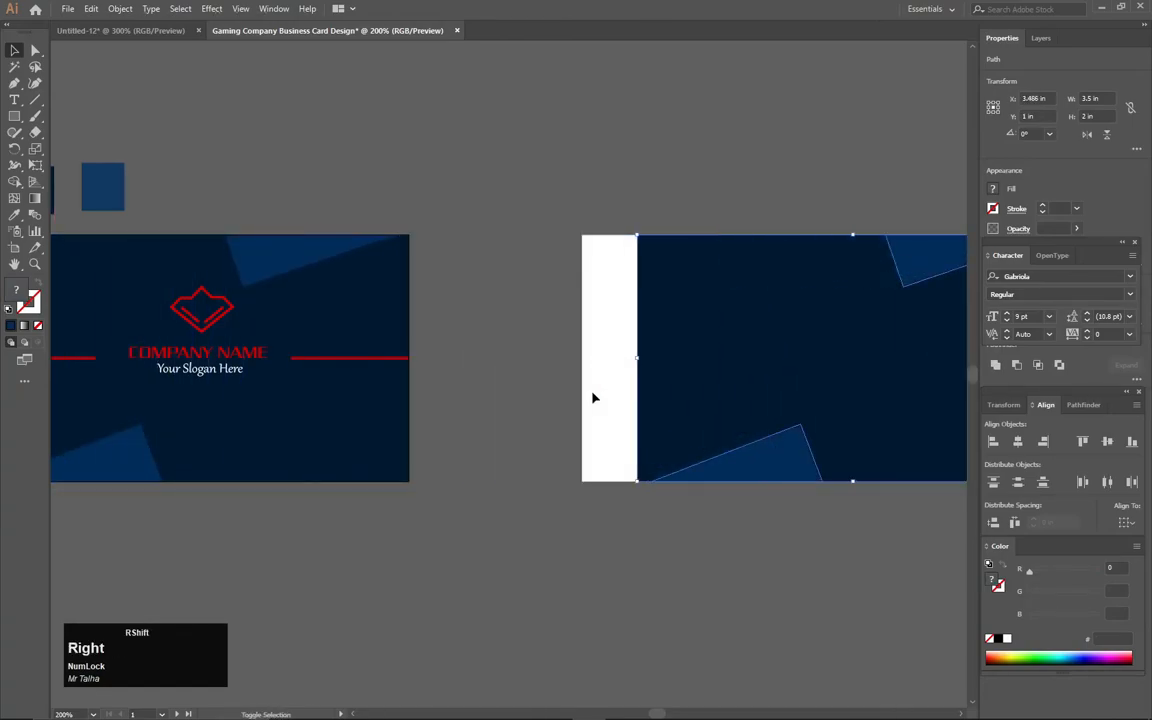
{"action": "key", "text": "Left"}
{"action": "key", "text": "Left"}
{"action": "key", "text": "Left"}
{"action": "key", "text": "Left"}
{"action": "key", "text": "Left"}
{"action": "key", "text": "Left"}
{"action": "key", "text": "Left"}
{"action": "key", "text": "Left"}
{"action": "key", "text": "Left"}
{"action": "key", "text": "Left"}
{"action": "key", "text": "Left"}
{"action": "key", "text": "Left"}
{"action": "key", "text": "Left"}
{"action": "key", "text": "Left"}
{"action": "key", "text": "Left"}
{"action": "key", "text": "Left"}
{"action": "key", "text": "Left"}
{"action": "key", "text": "Left"}
{"action": "key", "text": "Left"}
{"action": "key", "text": "Left"}
{"action": "key", "text": "Right"}
{"action": "left_click_drag", "start_coordinate": [595, 349], "coordinate": [510, 342]}
{"action": "left_click", "coordinate": [444, 344]}
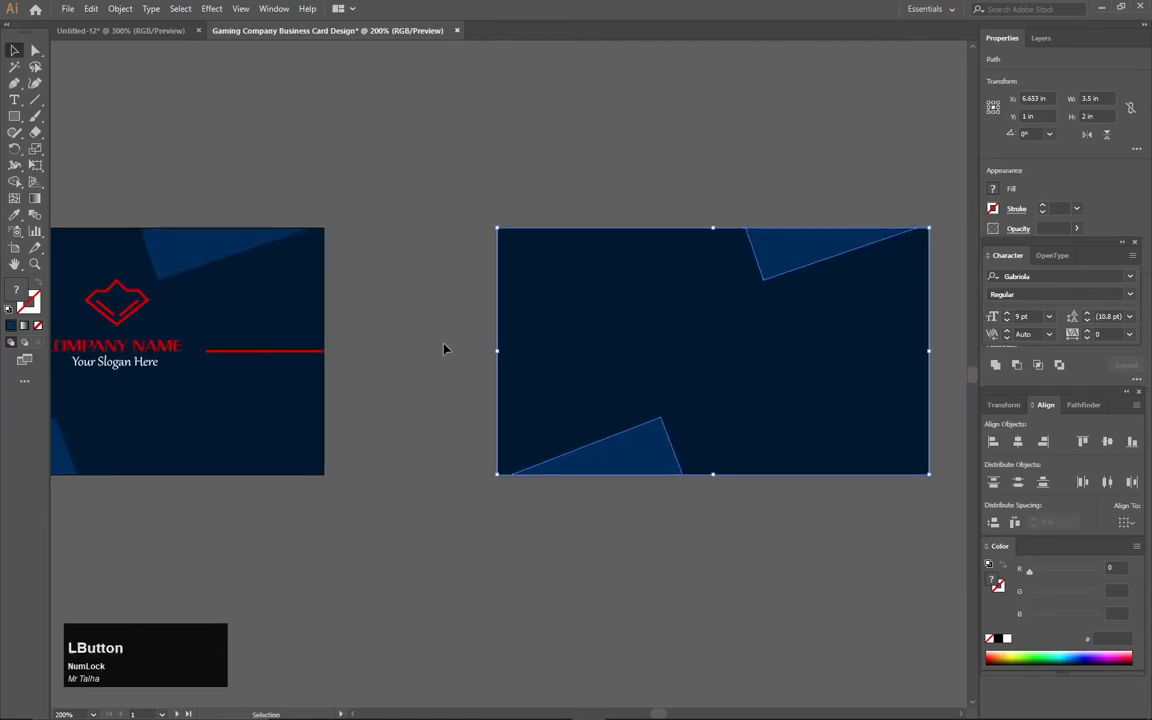
- Group the diamond logo, COMPANY NAME and Your Slogan Here text together
{"action": "left_click_drag", "start_coordinate": [352, 352], "coordinate": [498, 355]}
{"action": "left_click", "coordinate": [267, 340]}
{"action": "left_click", "coordinate": [272, 320]}
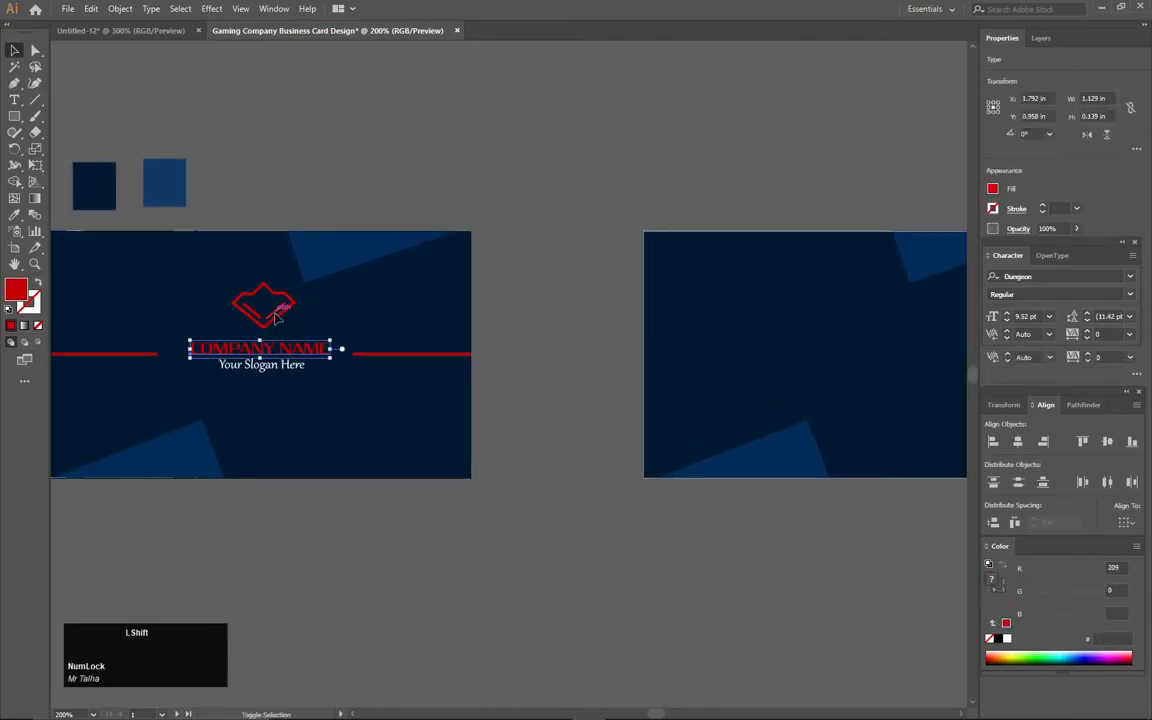
{"action": "left_click", "coordinate": [262, 315], "text": "shift"}
{"action": "left_click", "coordinate": [262, 312], "text": "shift"}
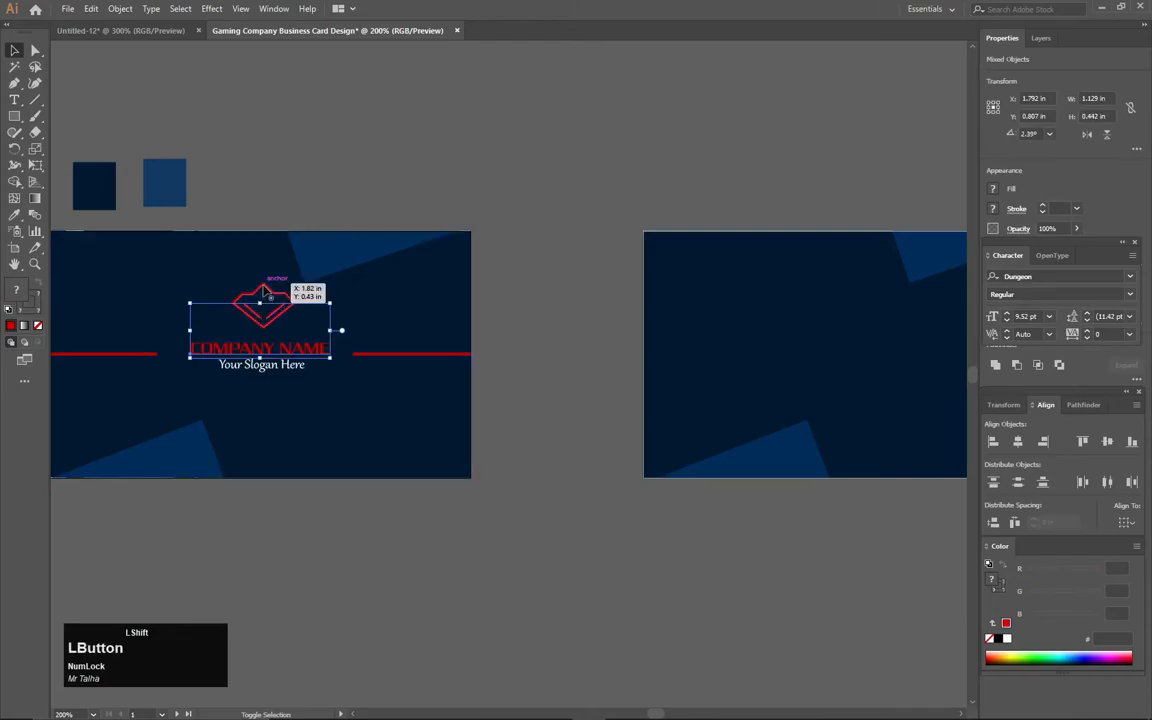
{"action": "left_click", "coordinate": [263, 367], "text": "shift"}
{"action": "right_click", "coordinate": [268, 338]}
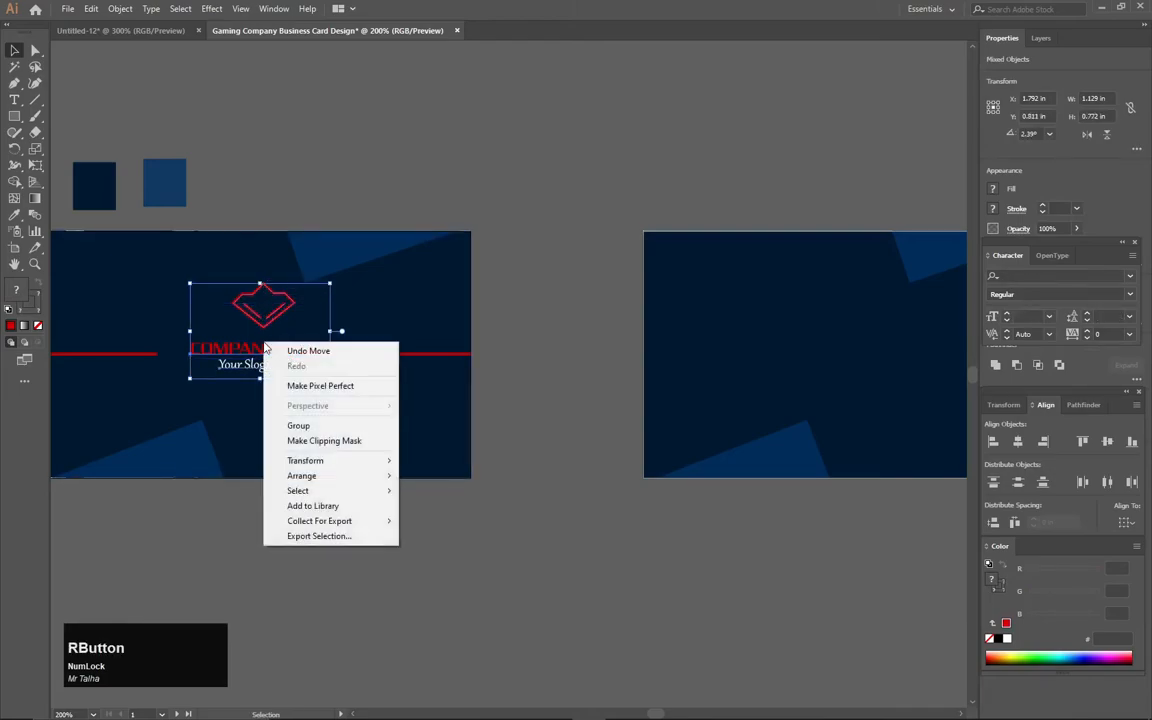
{"action": "left_click", "coordinate": [285, 424]}
- Place a copy of the logo group on the right side of the back card
{"action": "left_click_drag", "start_coordinate": [293, 355], "coordinate": [776, 312]}
{"action": "key", "text": "space"}
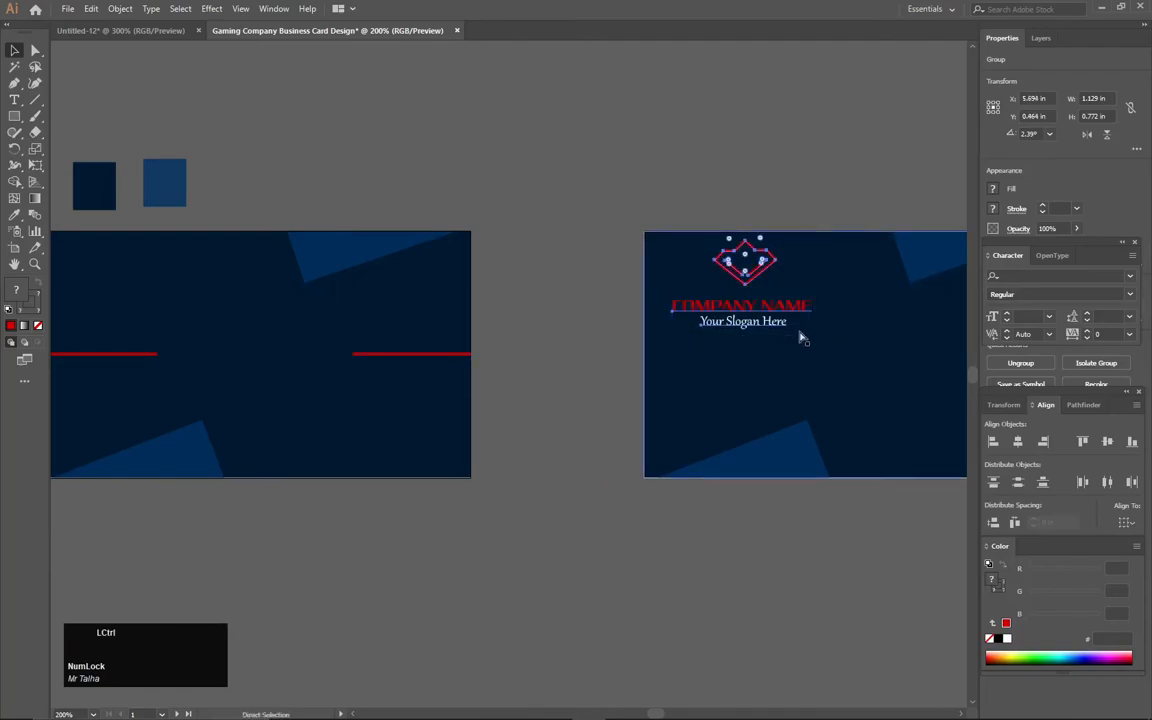
{"action": "key", "text": "ctrl+z"}
{"action": "left_click_drag", "start_coordinate": [286, 352], "coordinate": [686, 354]}
{"action": "key", "text": "space"}
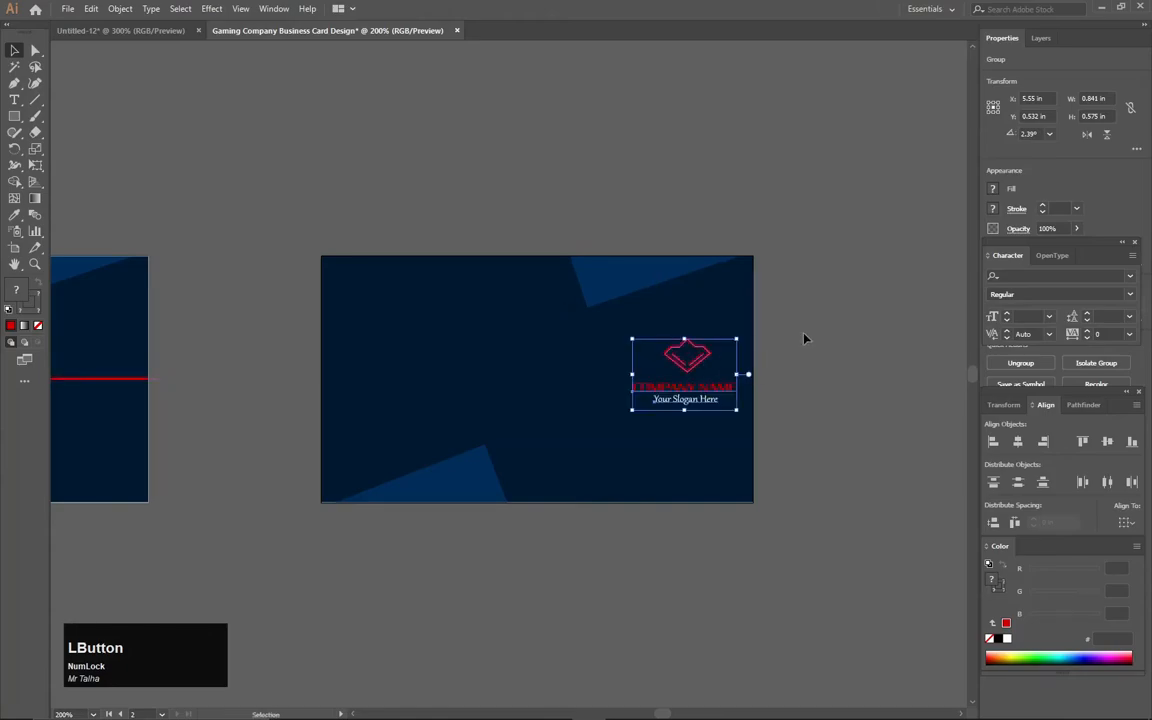
{"action": "left_click", "coordinate": [805, 338]}
- Enlarge the copied logo group slightly on the back card
{"action": "left_click_drag", "start_coordinate": [769, 327], "coordinate": [659, 422]}
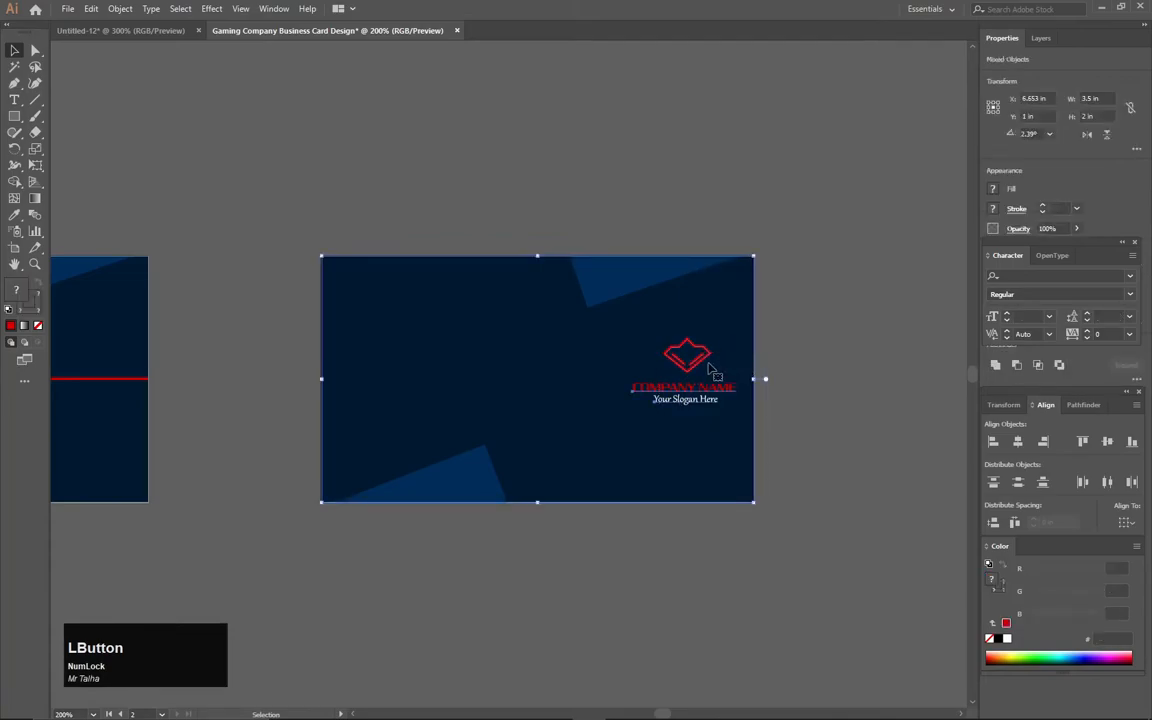
{"action": "left_click", "coordinate": [750, 379]}
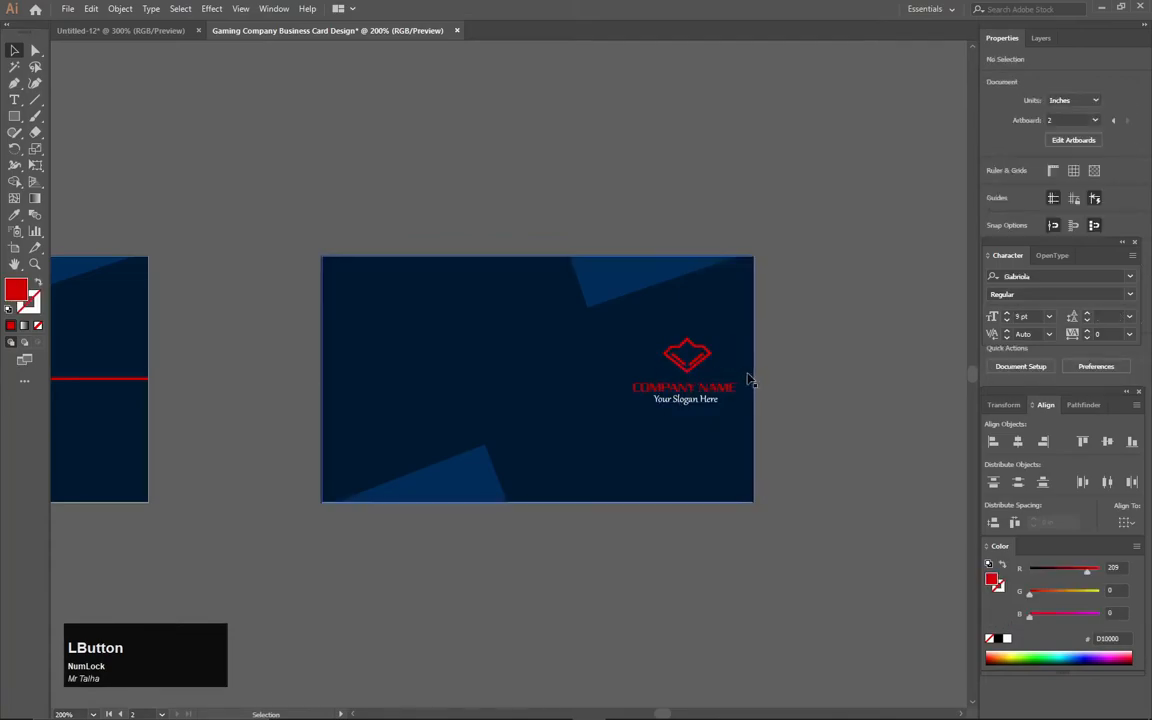
{"action": "left_click", "coordinate": [681, 350]}
{"action": "left_click_drag", "start_coordinate": [633, 341], "coordinate": [625, 330]}
{"action": "left_click", "coordinate": [843, 321]}
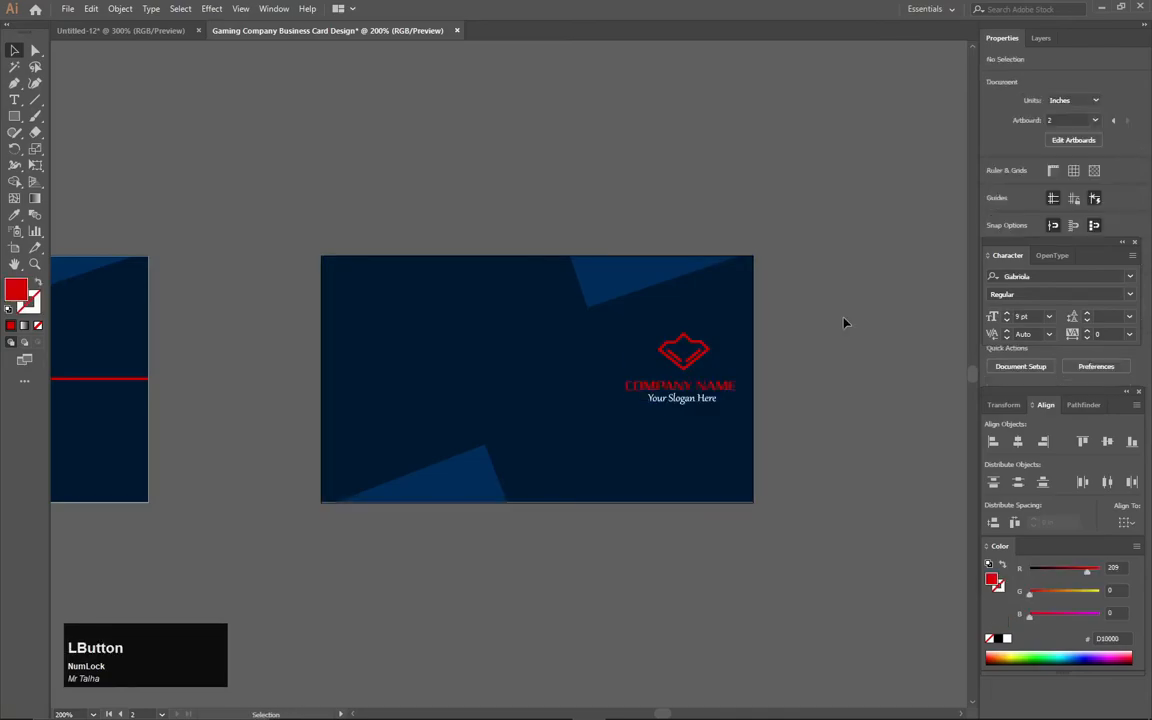
{"action": "left_click", "coordinate": [78, 30]}
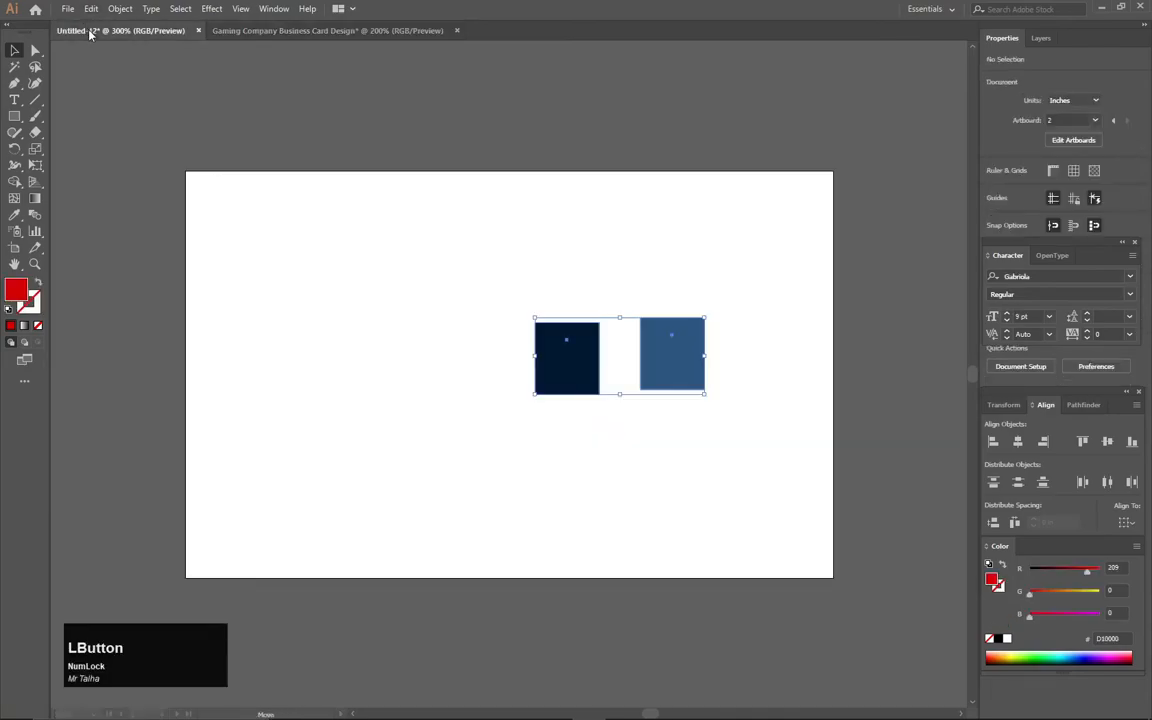
{"action": "left_click", "coordinate": [268, 31]}
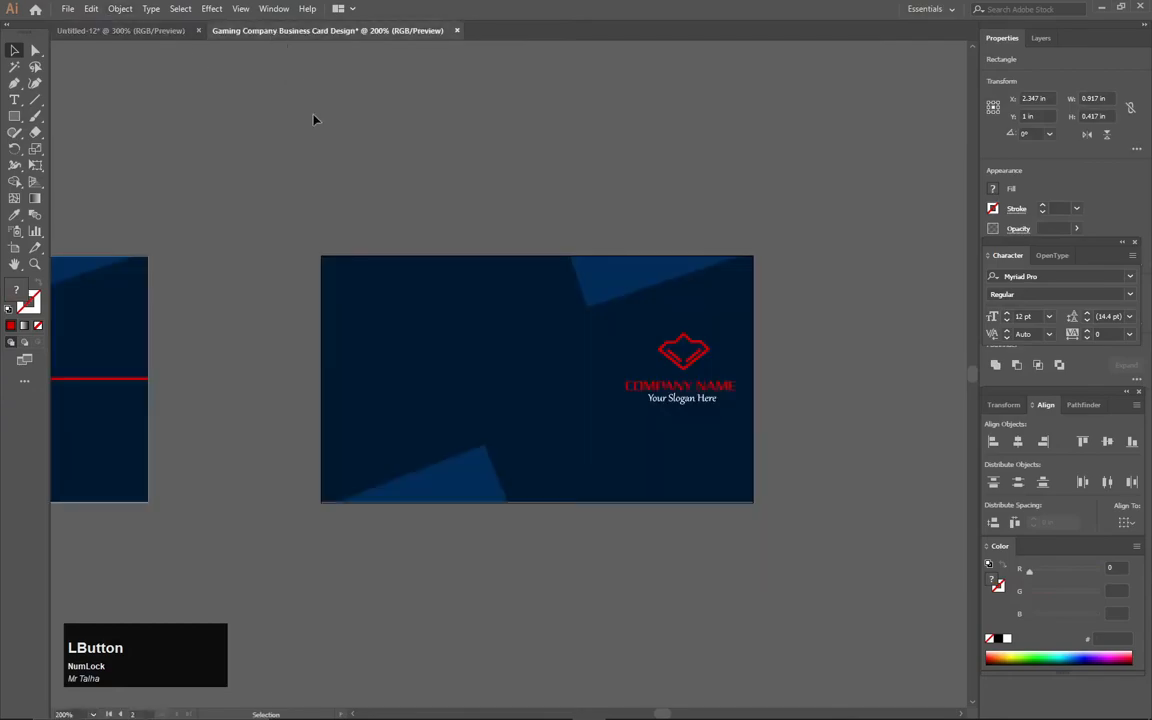
- Open the icon file 2931820.ai from the My Work icons folder on drive E:
{"action": "key", "text": "ctrl+o"}
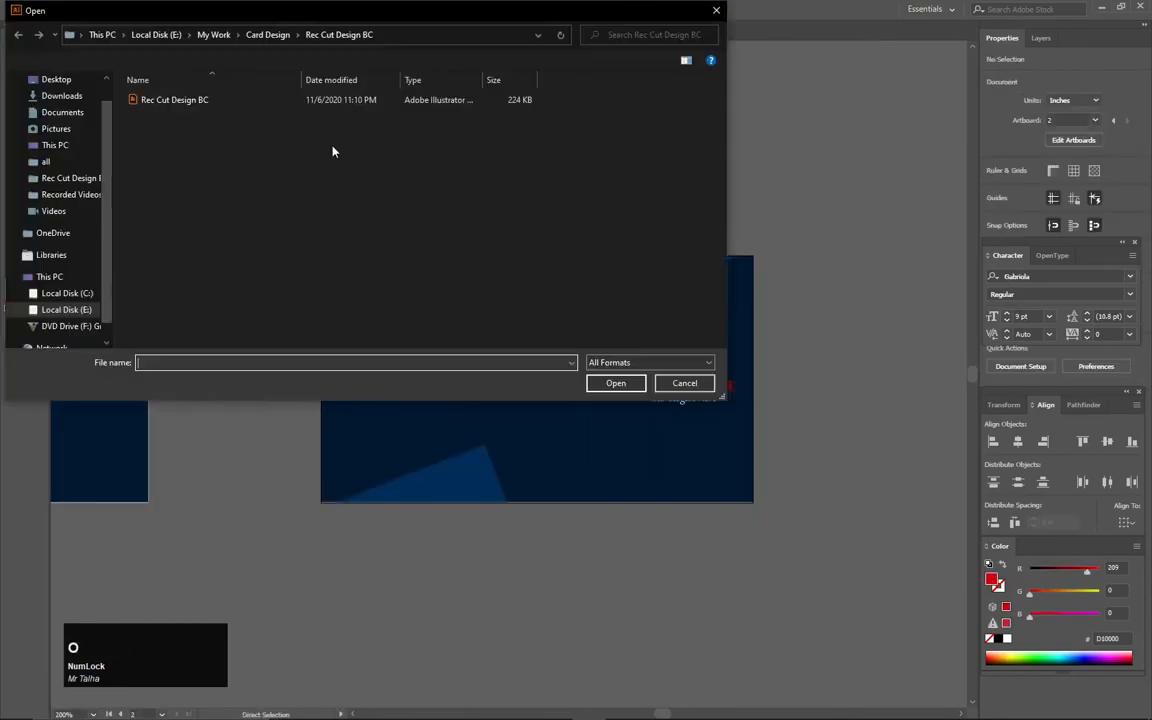
{"action": "left_click", "coordinate": [66, 312]}
{"action": "left_click", "coordinate": [163, 114]}
{"action": "double_click", "coordinate": [159, 128]}
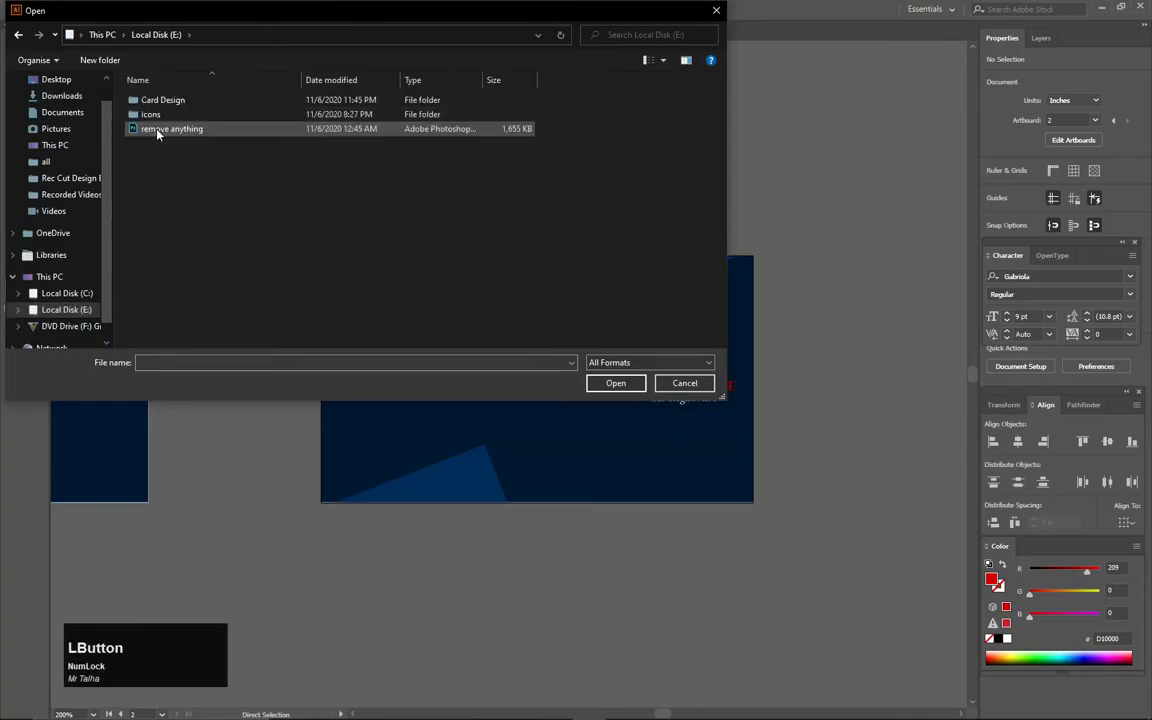
{"action": "double_click", "coordinate": [155, 115]}
{"action": "double_click", "coordinate": [160, 100]}
{"action": "left_click", "coordinate": [155, 128]}
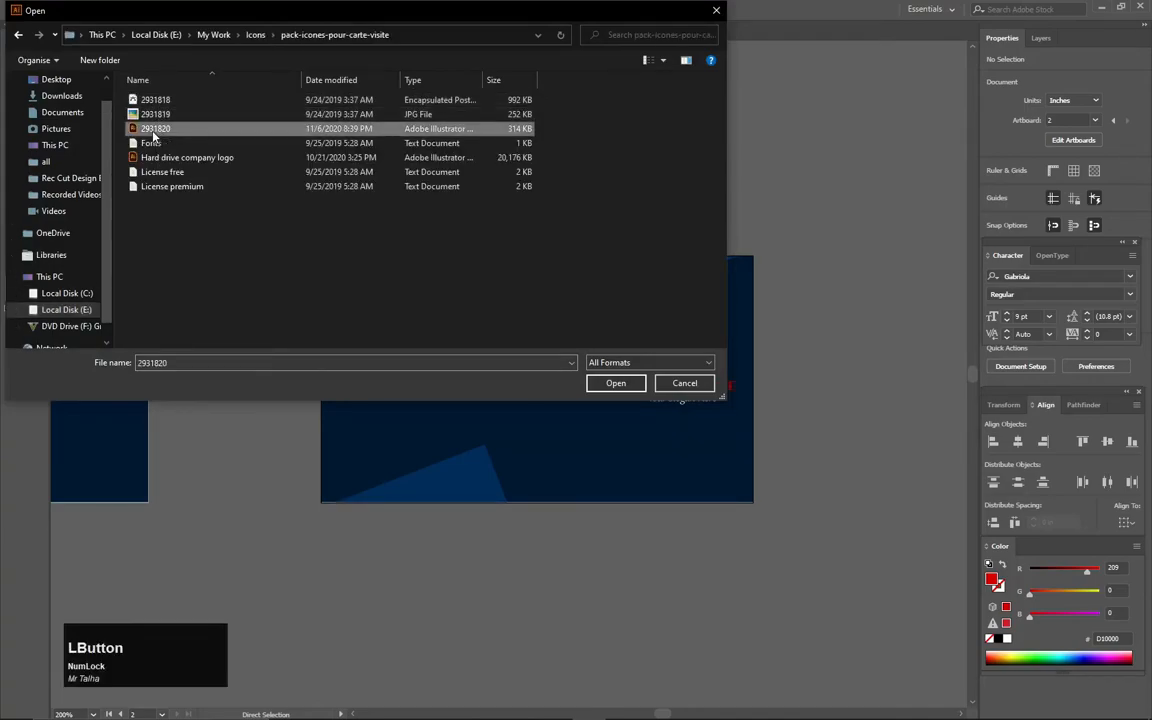
{"action": "left_click", "coordinate": [607, 385]}
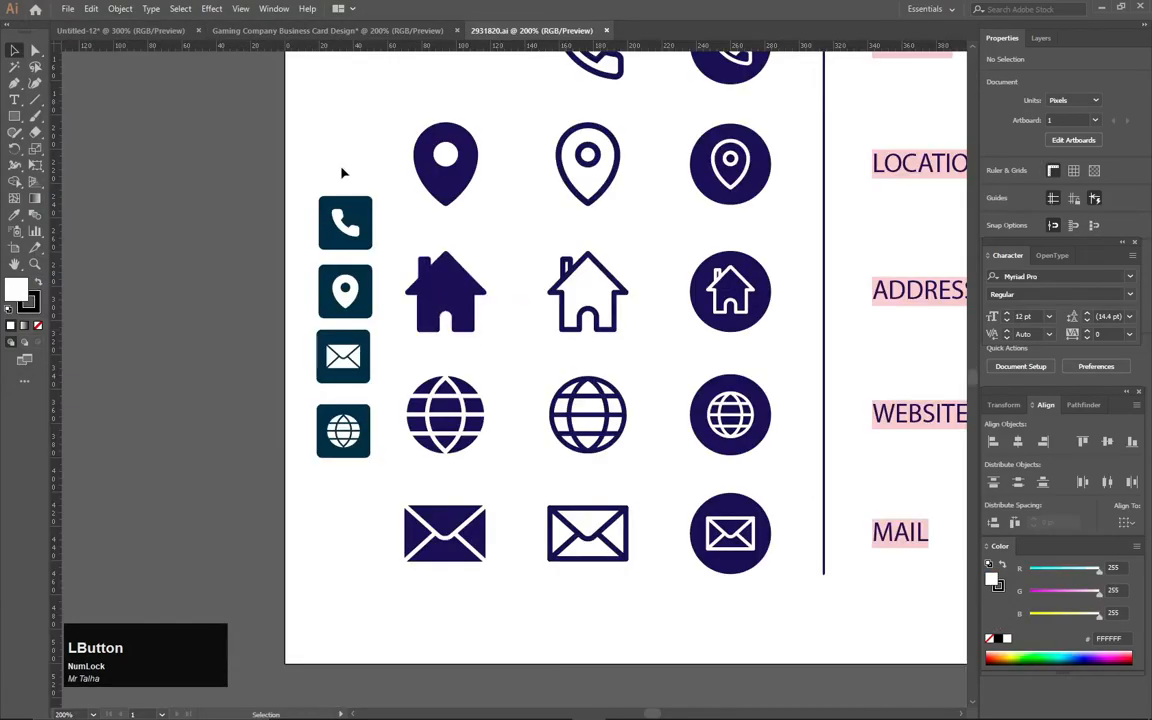
- Bring the four square contact icons onto the back card, shrink them, and move them near the left edge
{"action": "left_click_drag", "start_coordinate": [361, 160], "coordinate": [291, 489]}
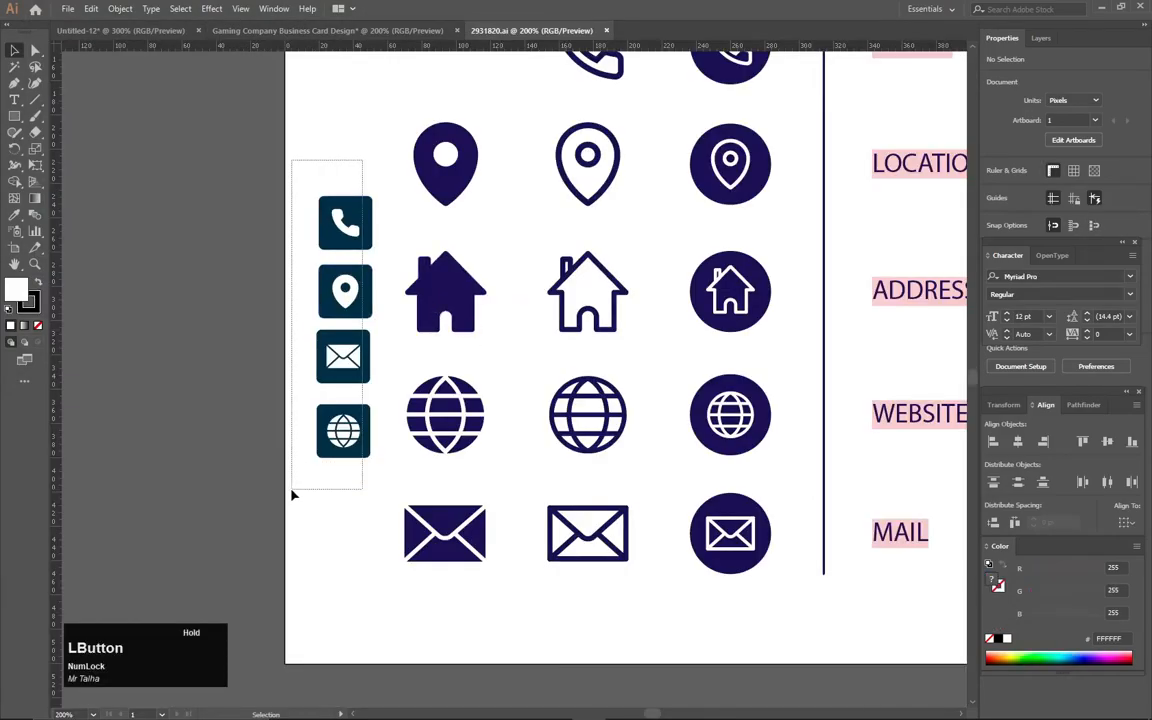
{"action": "left_click_drag", "start_coordinate": [353, 393], "coordinate": [378, 35]}
{"action": "left_click_drag", "start_coordinate": [444, 386], "coordinate": [442, 382]}
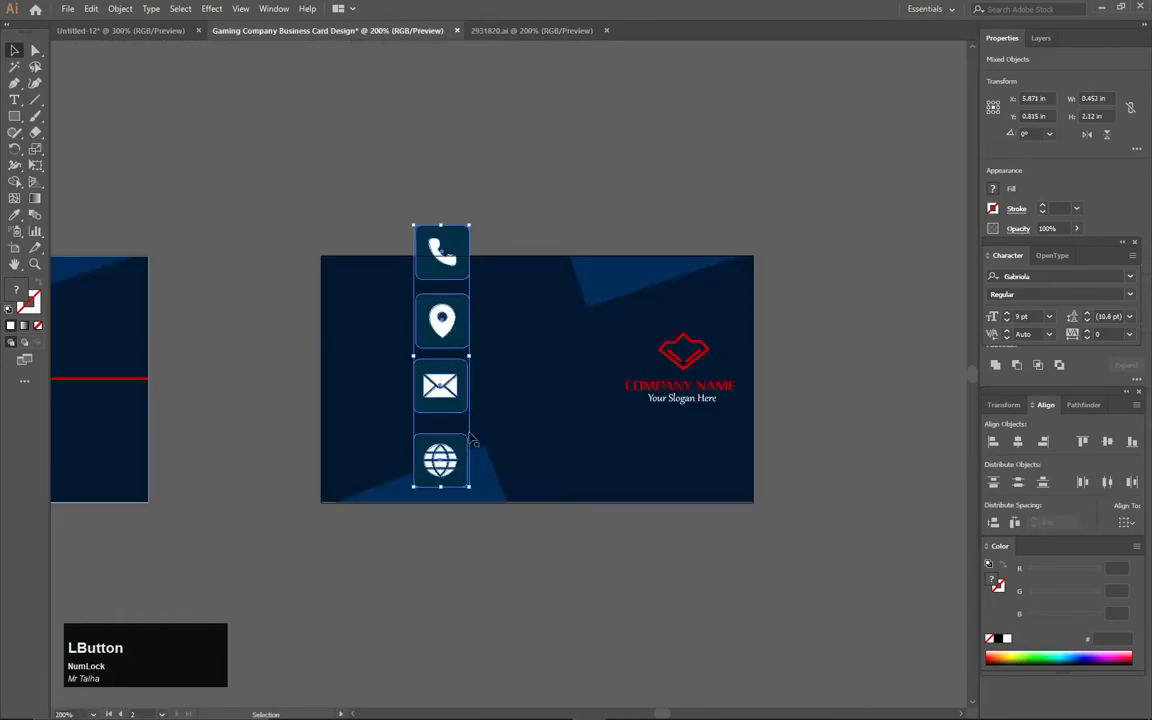
{"action": "left_click_drag", "start_coordinate": [469, 224], "coordinate": [437, 312]}
{"action": "left_click_drag", "start_coordinate": [437, 421], "coordinate": [365, 383]}
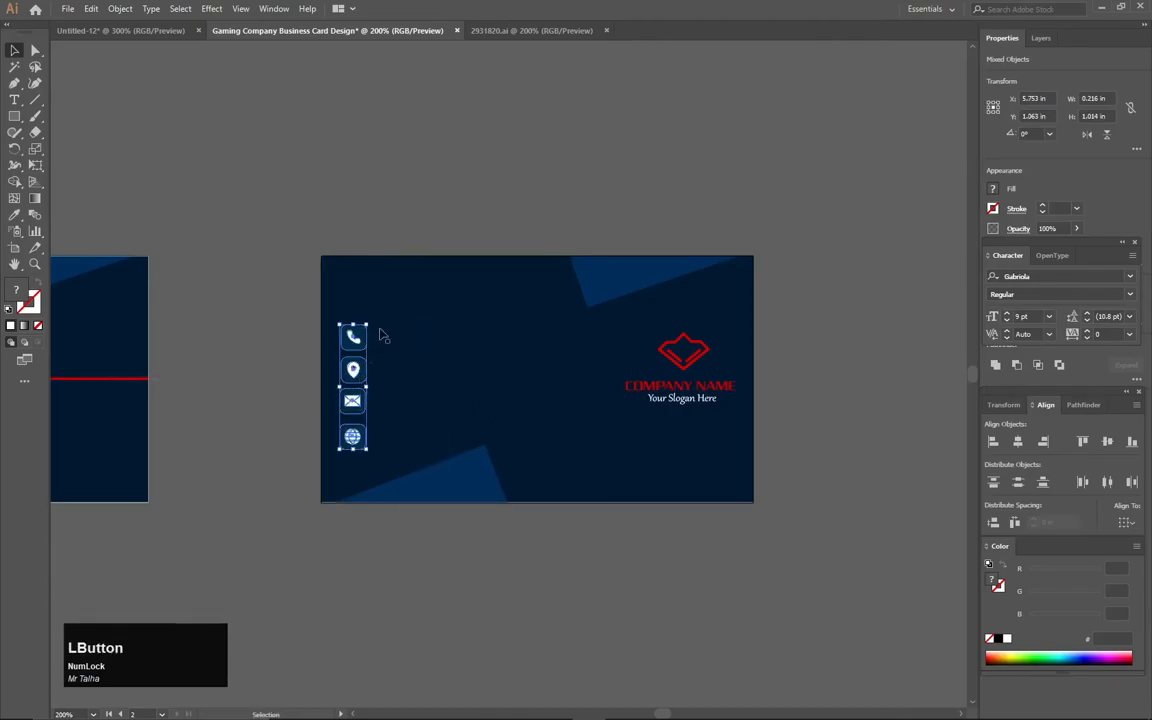
{"action": "left_click", "coordinate": [488, 216]}
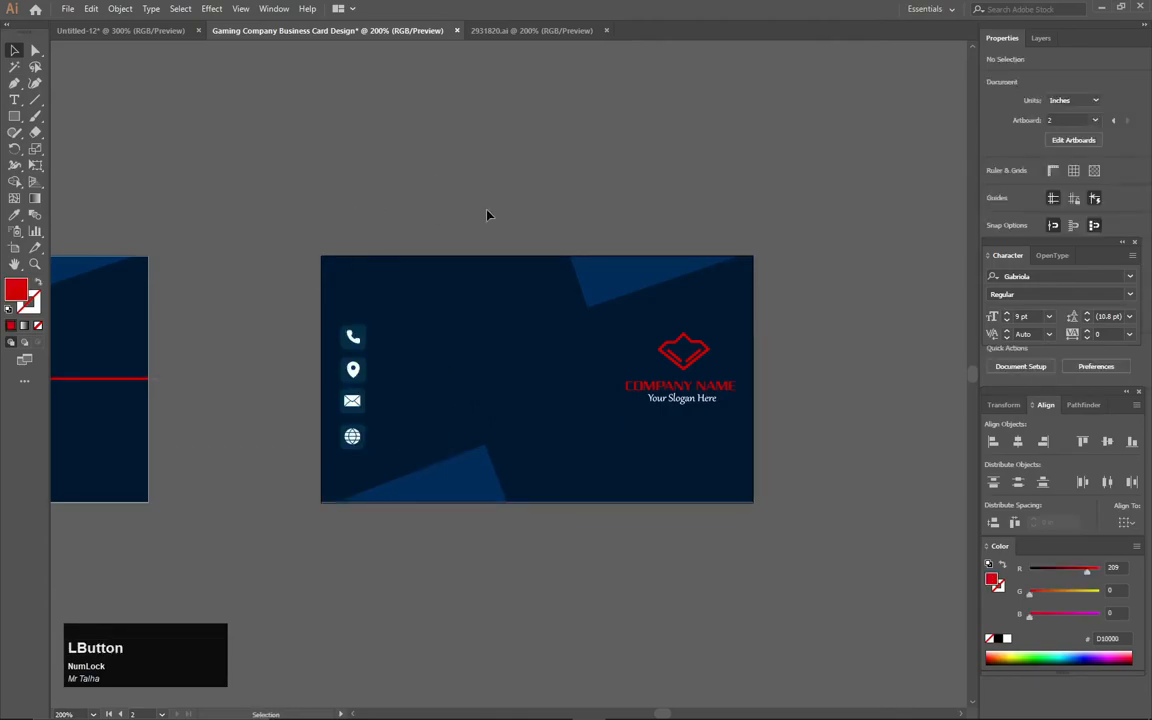
- Lock the back card's background with Ctrl+2 and colour the icon tiles with the logo's red
{"action": "left_click_drag", "start_coordinate": [490, 296], "coordinate": [590, 556]}
{"action": "key", "text": "2"}
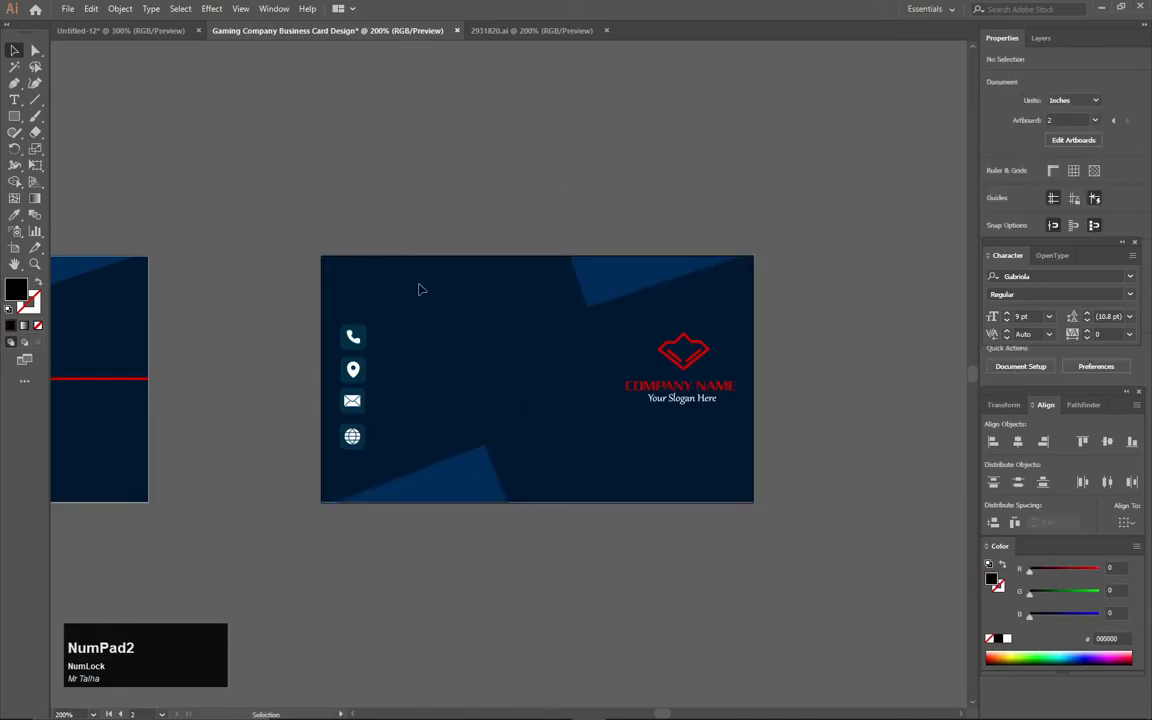
{"action": "scroll", "coordinate": [352, 415], "scroll_direction": "up", "scroll_amount": 3}
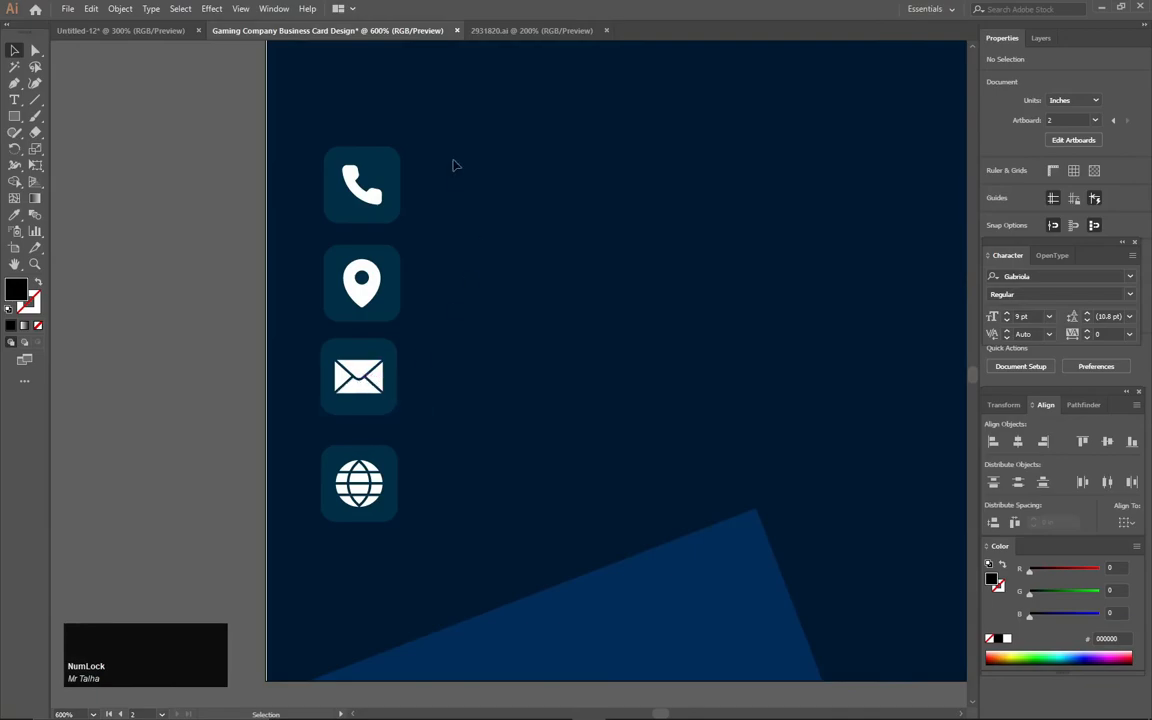
{"action": "left_click", "coordinate": [409, 176]}
{"action": "left_click_drag", "start_coordinate": [409, 176], "coordinate": [388, 548]}
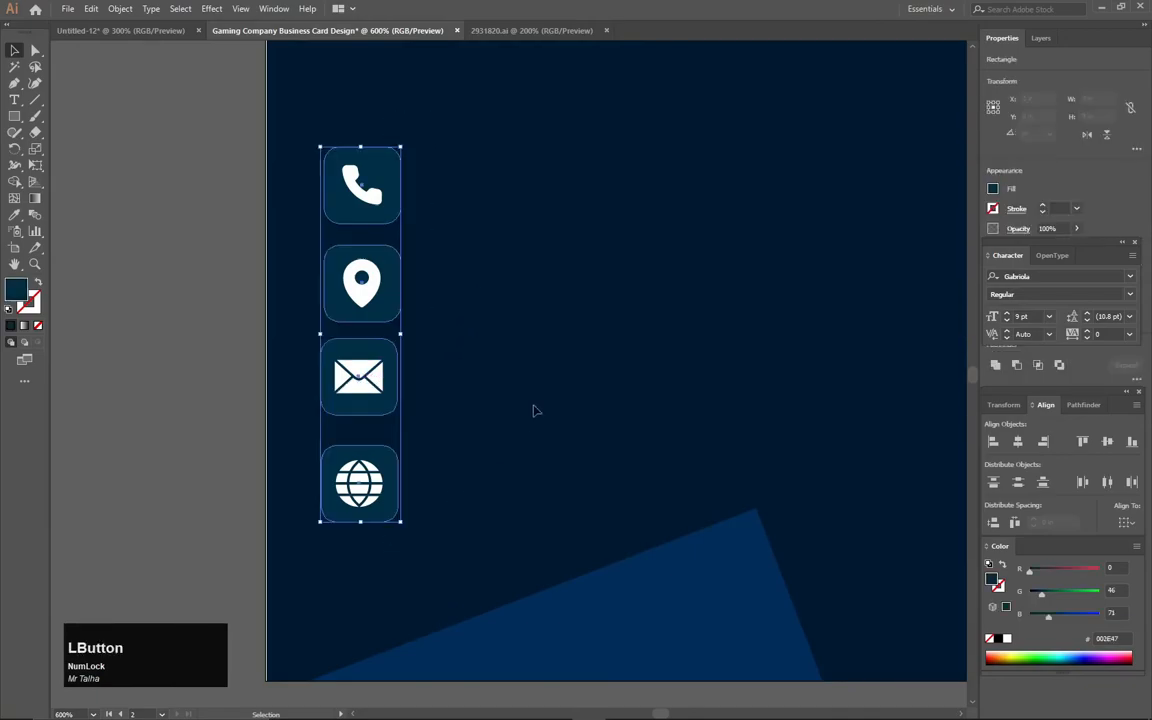
{"action": "scroll", "coordinate": [538, 402], "scroll_direction": "down", "scroll_amount": 4}
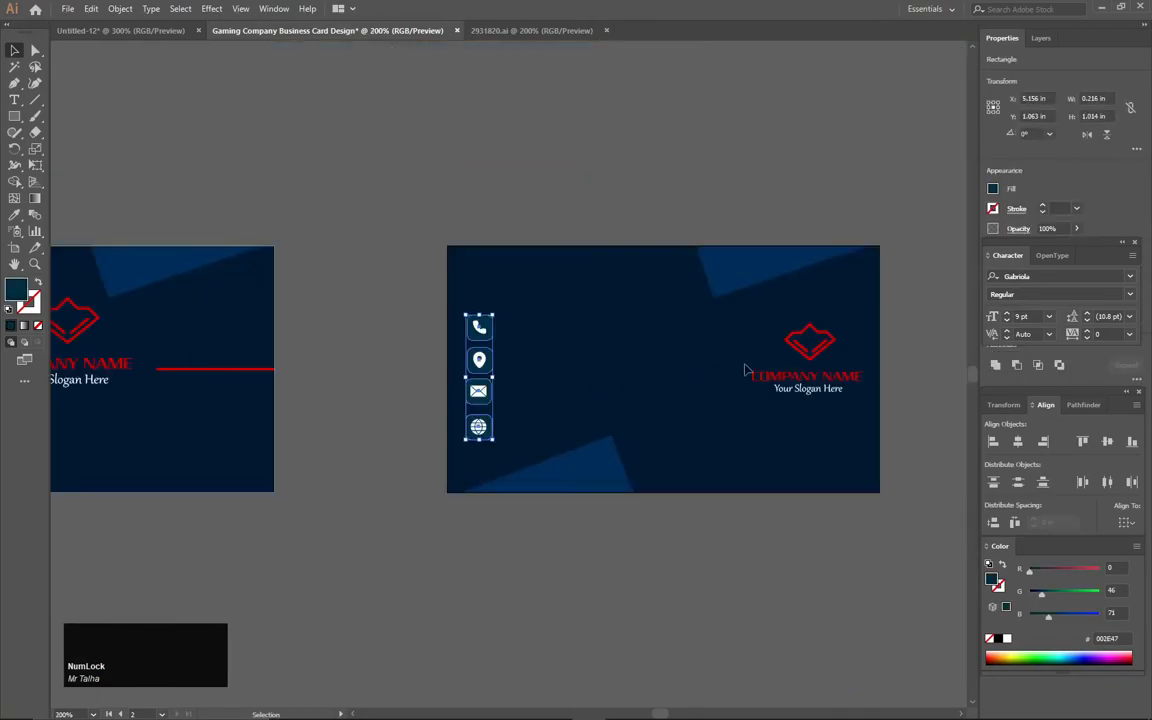
{"action": "key", "text": "i"}
{"action": "left_click", "coordinate": [810, 345]}
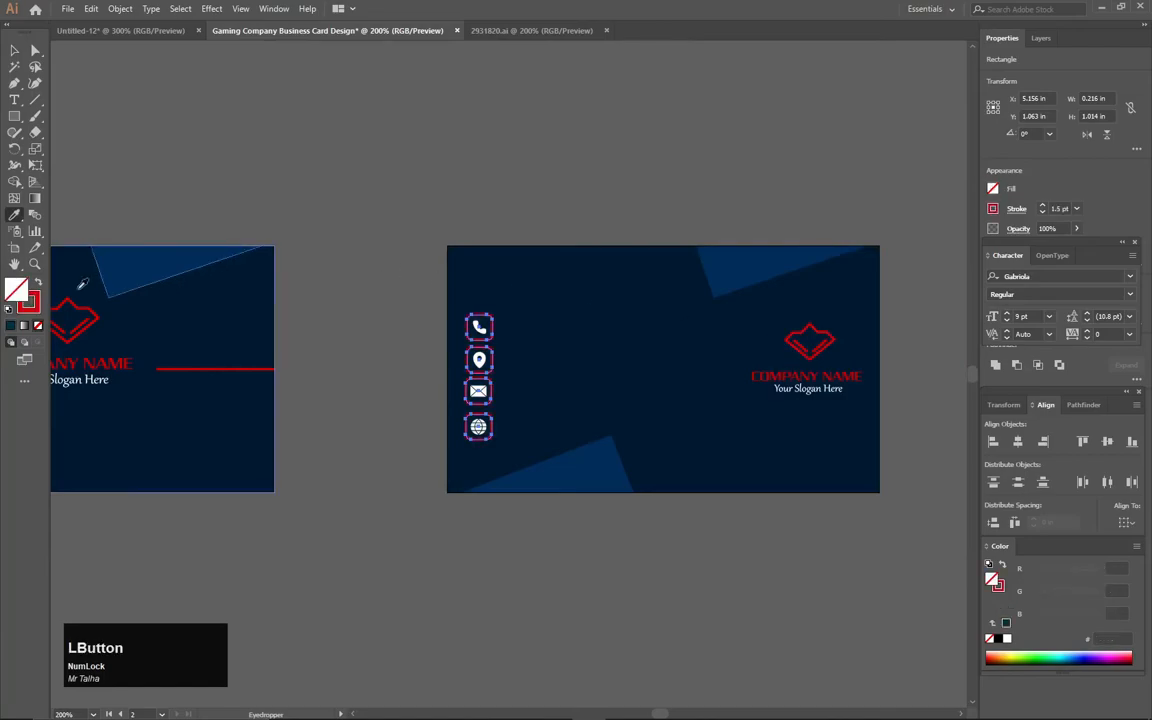
{"action": "left_click", "coordinate": [14, 50]}
{"action": "left_click", "coordinate": [237, 125]}
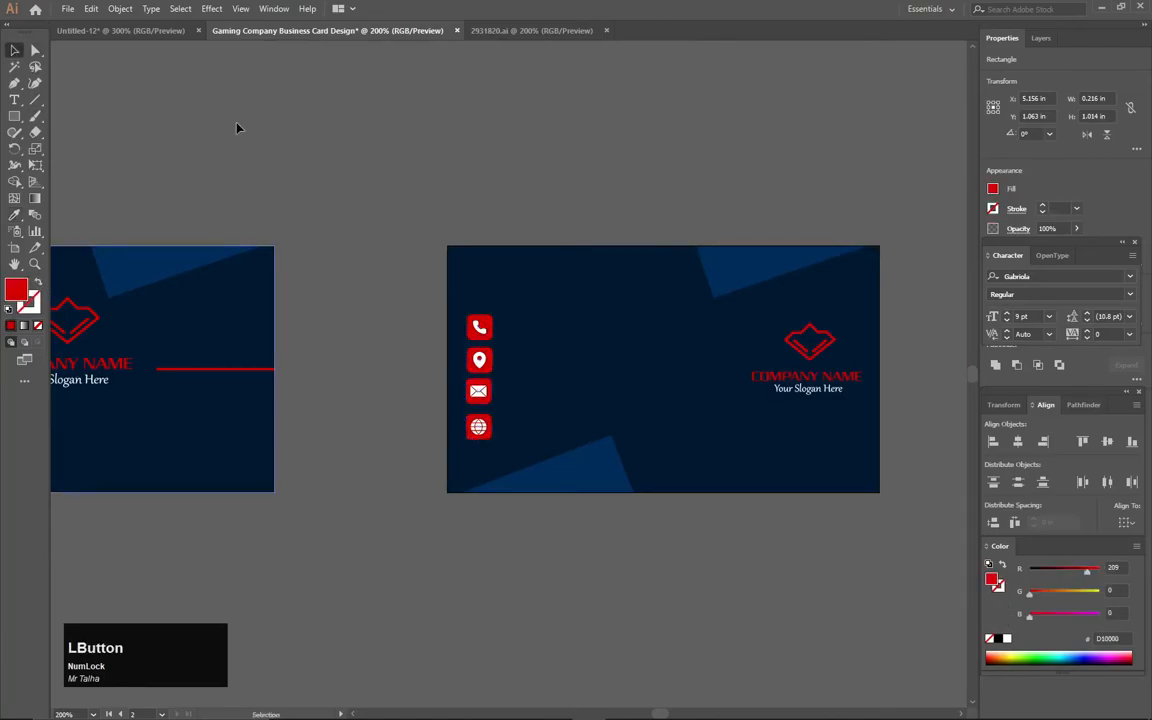
- Darken the icon tiles' red to B20000
{"action": "key", "text": "space"}
{"action": "mouse_move", "coordinate": [398, 229]}
{"action": "left_mouse_down"}
{"action": "mouse_move", "coordinate": [309, 149]}
{"action": "mouse_move", "coordinate": [401, 336]}
{"action": "mouse_move", "coordinate": [397, 348]}
{"action": "mouse_move", "coordinate": [350, 350]}
{"action": "mouse_move", "coordinate": [374, 313]}
{"action": "mouse_move", "coordinate": [378, 327]}
{"action": "left_mouse_up"}
{"action": "left_click", "coordinate": [522, 281]}
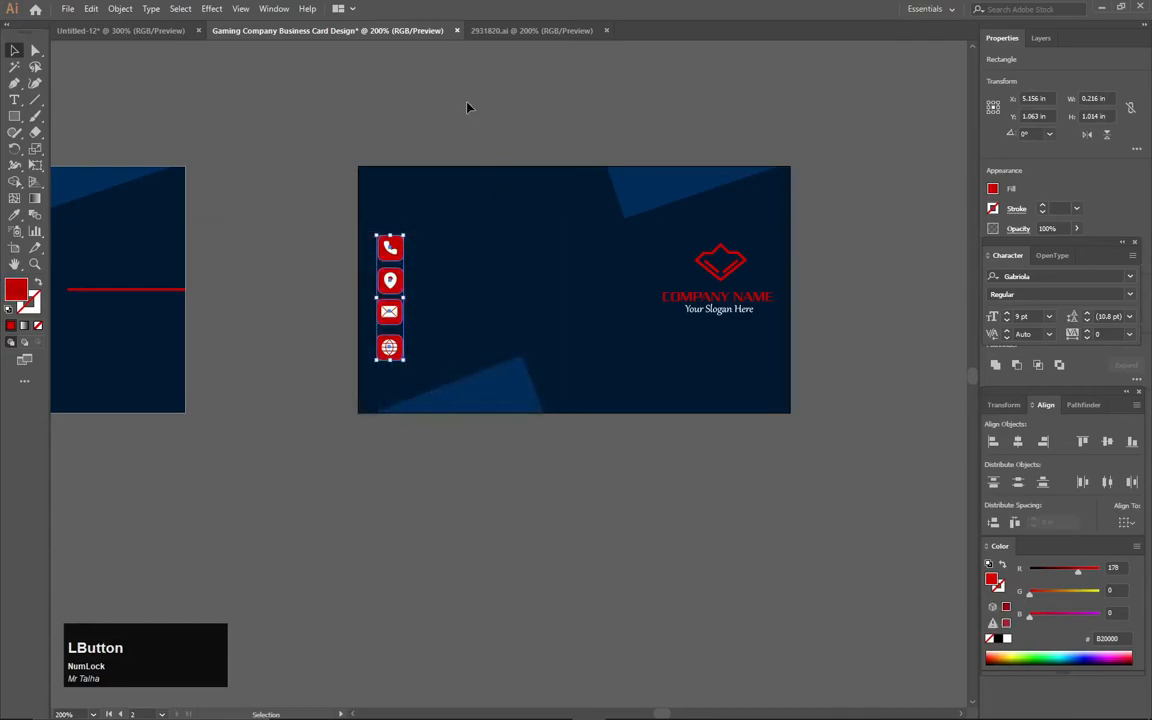
{"action": "left_click", "coordinate": [343, 118]}
{"action": "left_click", "coordinate": [14, 100]}
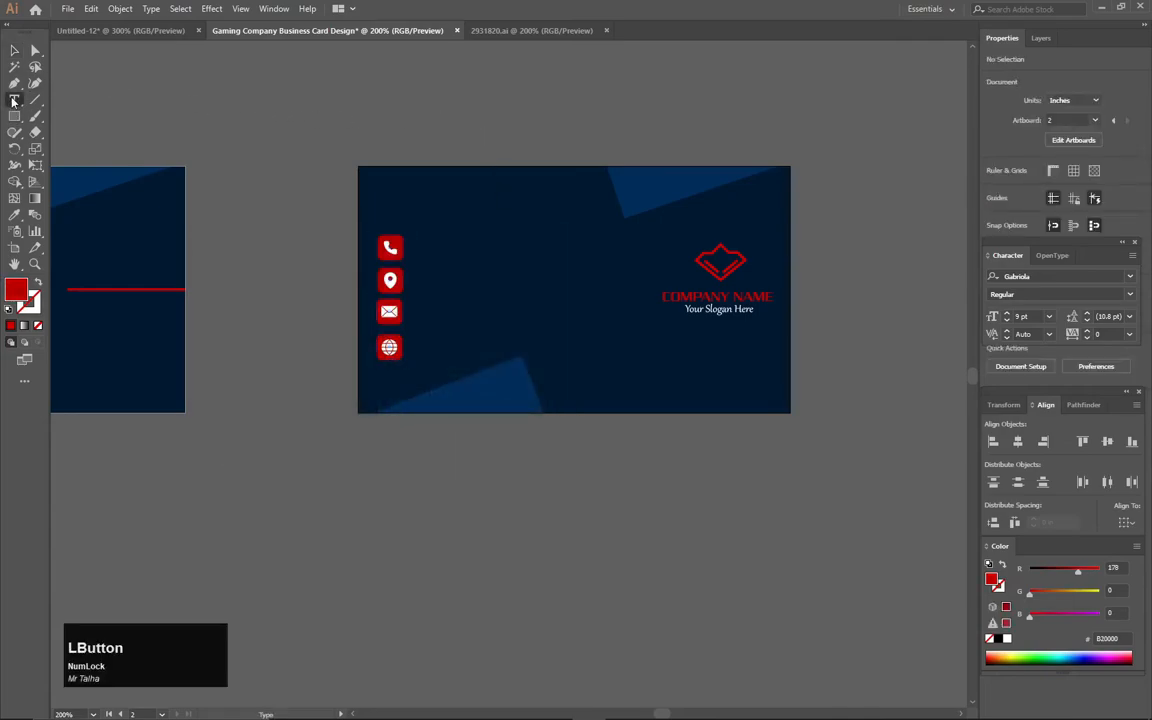
- Type the placeholder phone number, starting with '+', as point text above the back card
{"action": "scroll", "coordinate": [363, 189], "scroll_direction": "up", "scroll_amount": 3}
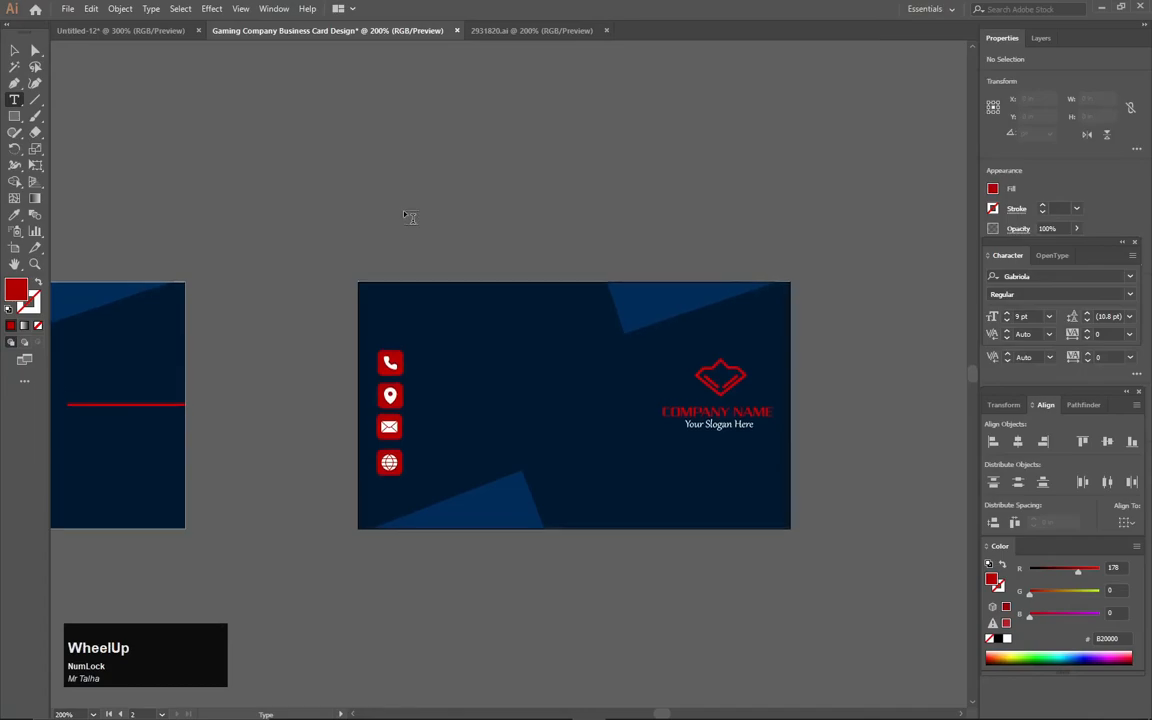
{"action": "left_click", "coordinate": [404, 208]}
{"action": "key", "text": "Caps_Lock"}
{"action": "type", "text": "+"}
{"action": "key", "text": "Caps_Lock"}
{"action": "type", "text": "12"}
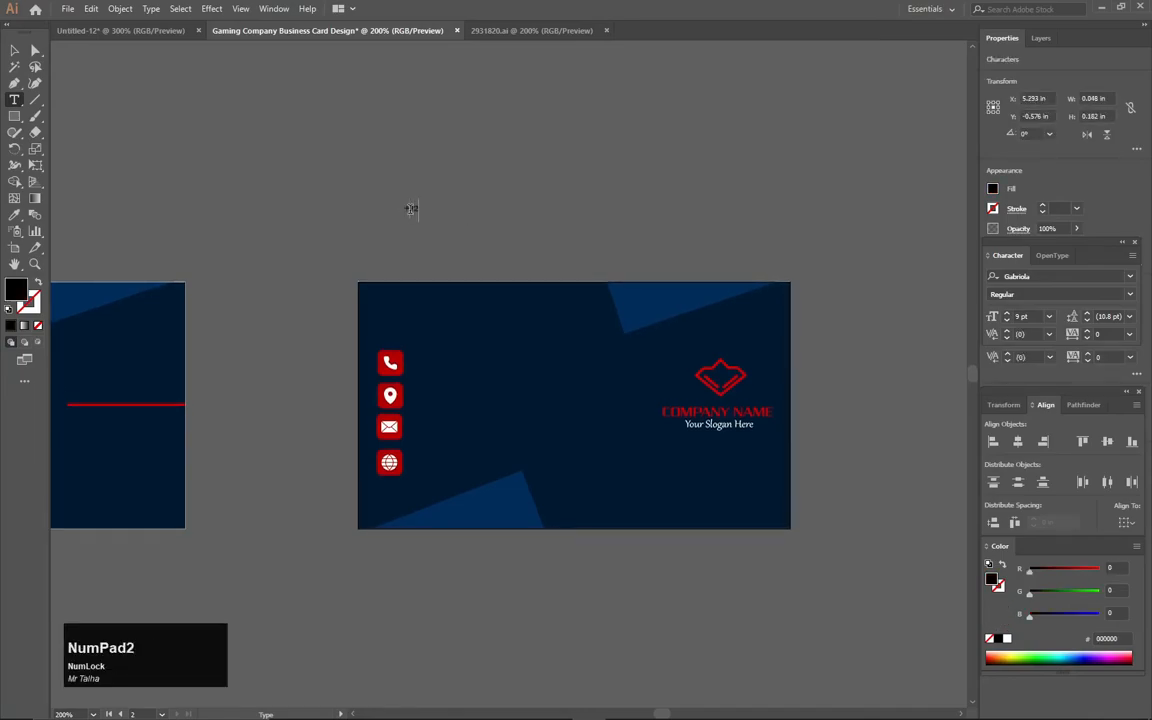
{"action": "type", "text": "35791123"}
{"action": "left_click", "coordinate": [14, 50]}
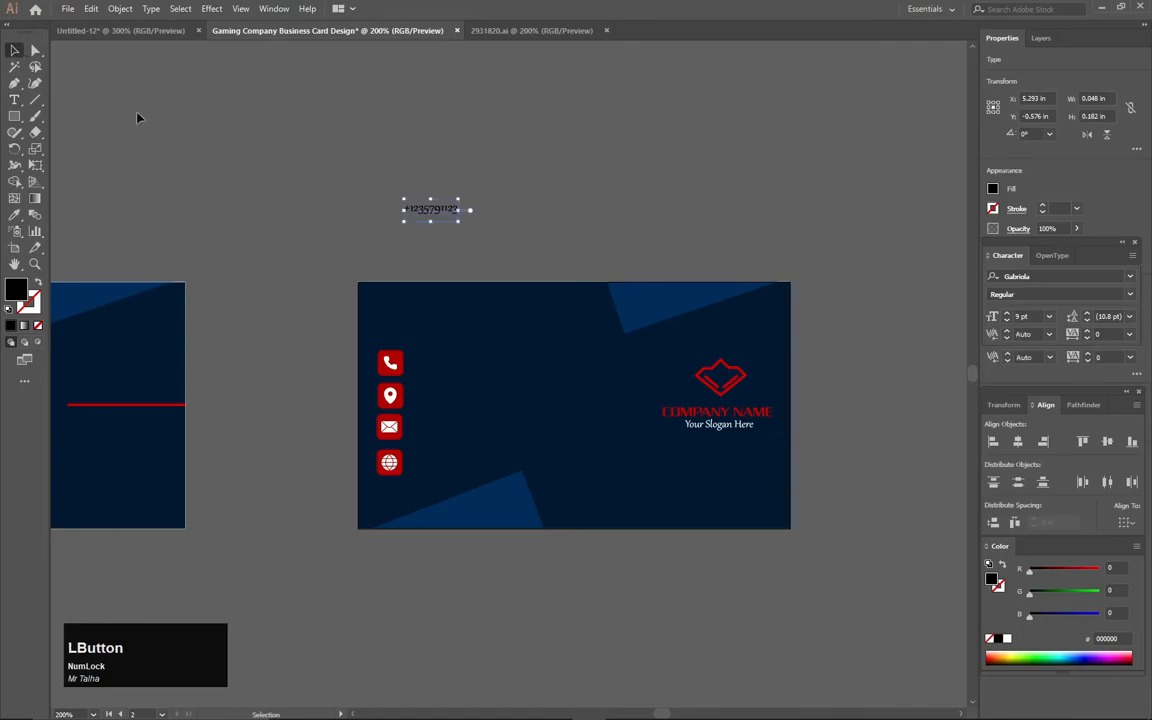
- Add the sample street address as a second text line beside the phone number
{"action": "left_click", "coordinate": [14, 100]}
{"action": "left_click", "coordinate": [571, 204]}
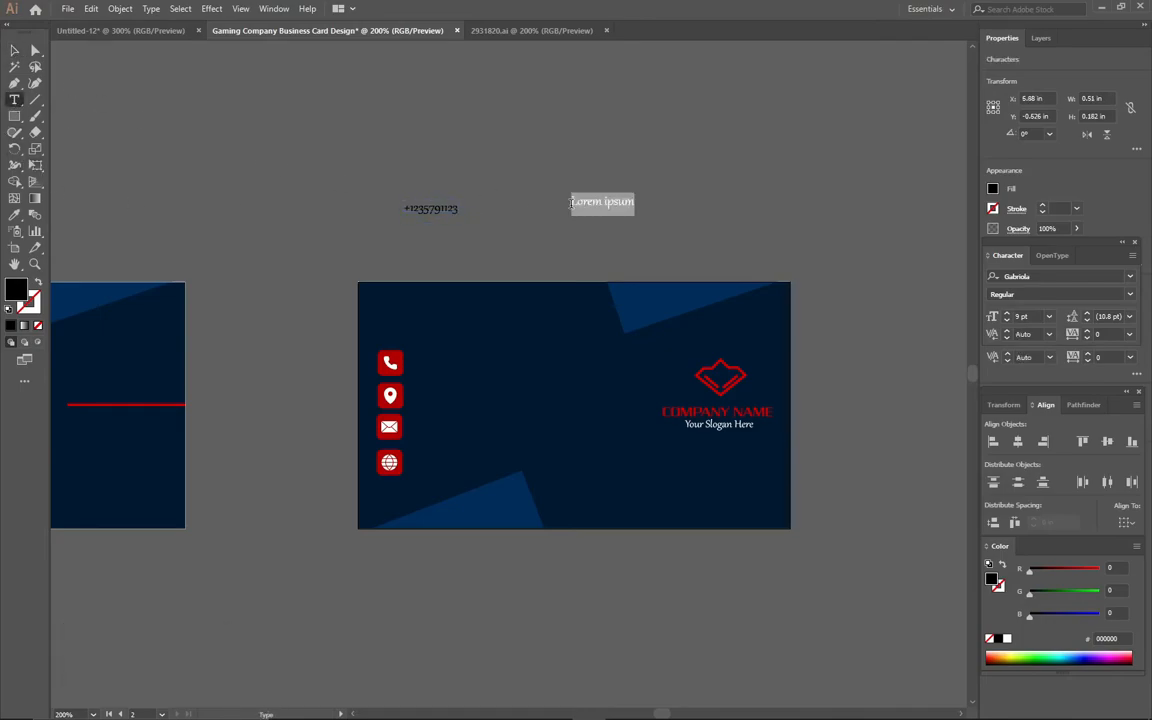
{"action": "type", "text": "123"}
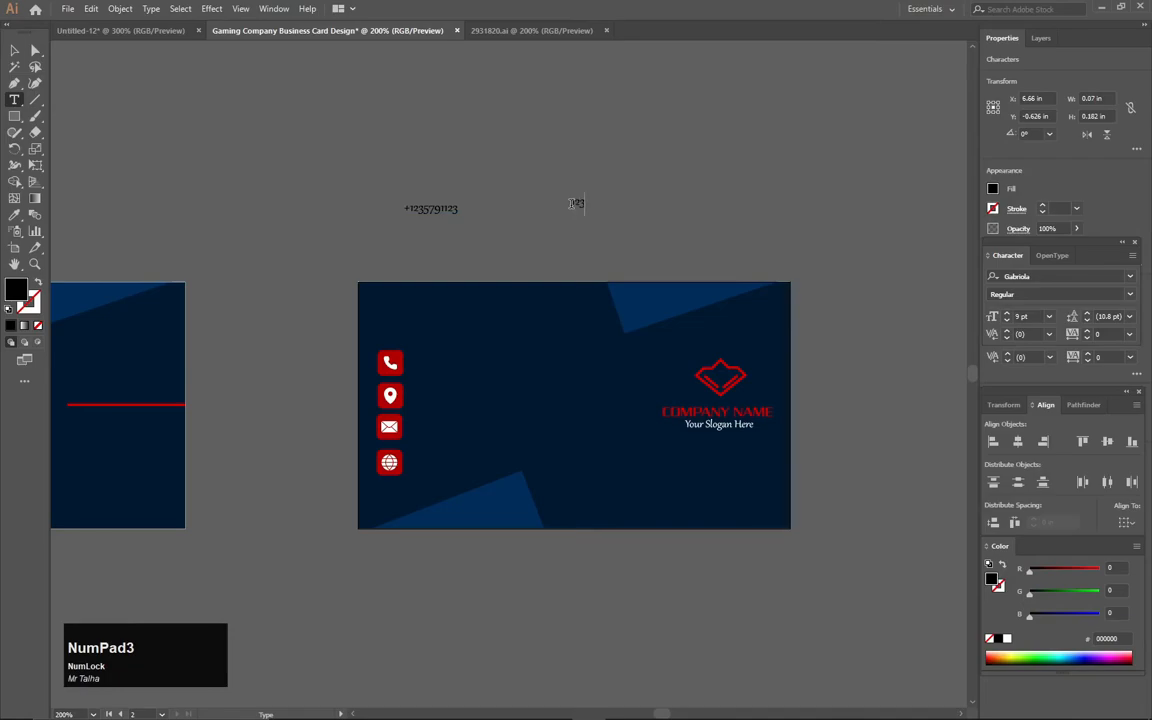
{"action": "type", "text": ","}
{"action": "key", "text": "Caps_Lock"}
{"action": "type", "text": "S"}
{"action": "key", "text": "Caps_Lock"}
{"action": "type", "text": "treet"}
{"action": "key", "text": "Caps_Lock"}
{"action": "key", "text": "Caps_Lock"}
{"action": "type", "text": ",C"}
{"action": "key", "text": "Caps_Lock"}
{"action": "type", "text": "C"}
{"action": "key", "text": "Caps_Lock"}
{"action": "type", "text": "ountry"}
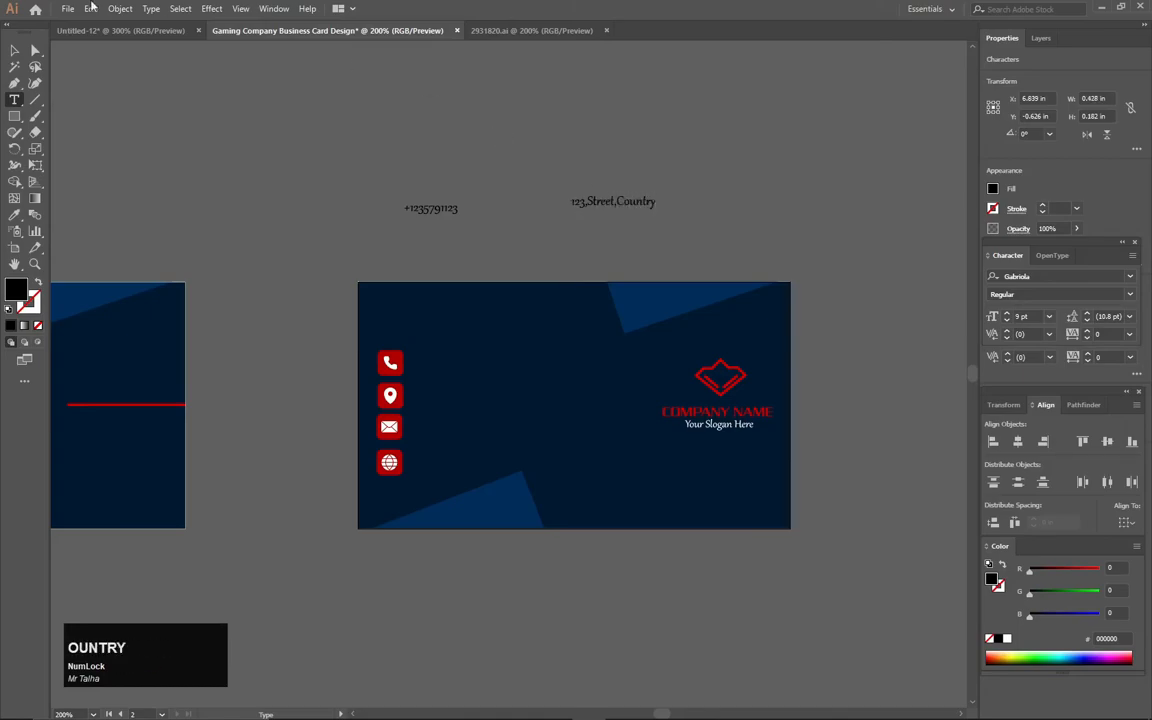
{"action": "left_click", "coordinate": [14, 51]}
{"action": "left_click", "coordinate": [14, 100]}
{"action": "left_click", "coordinate": [407, 180]}
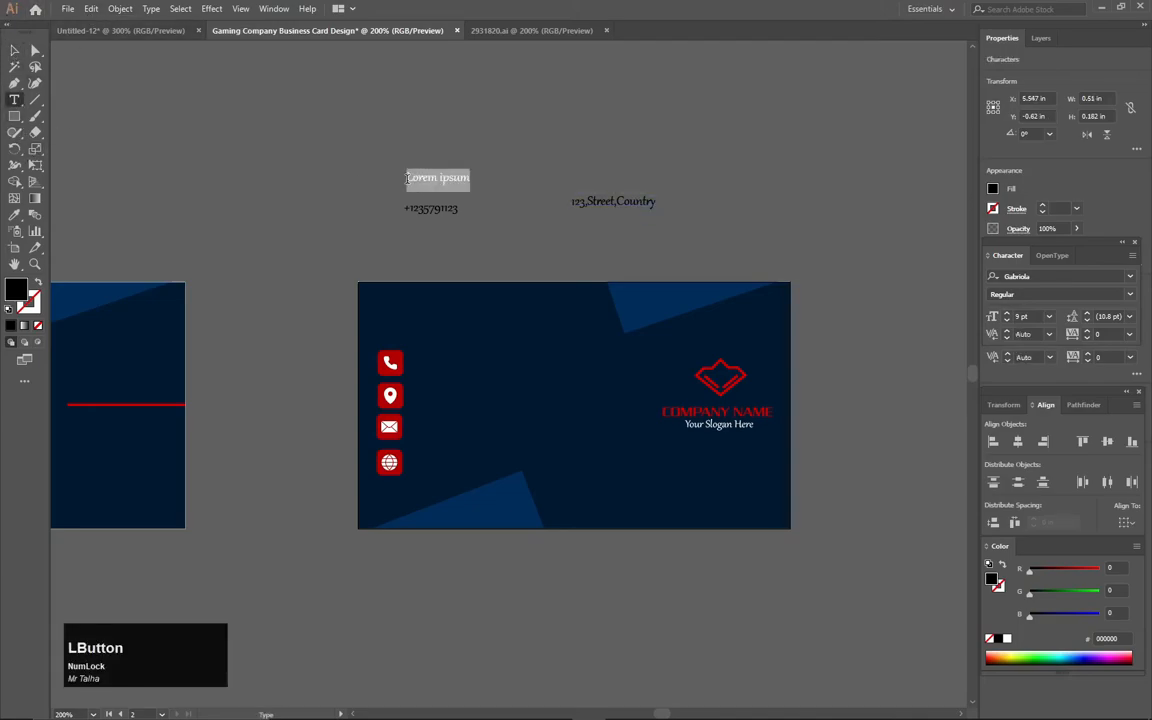
{"action": "type", "text": "info@gmail.com"}
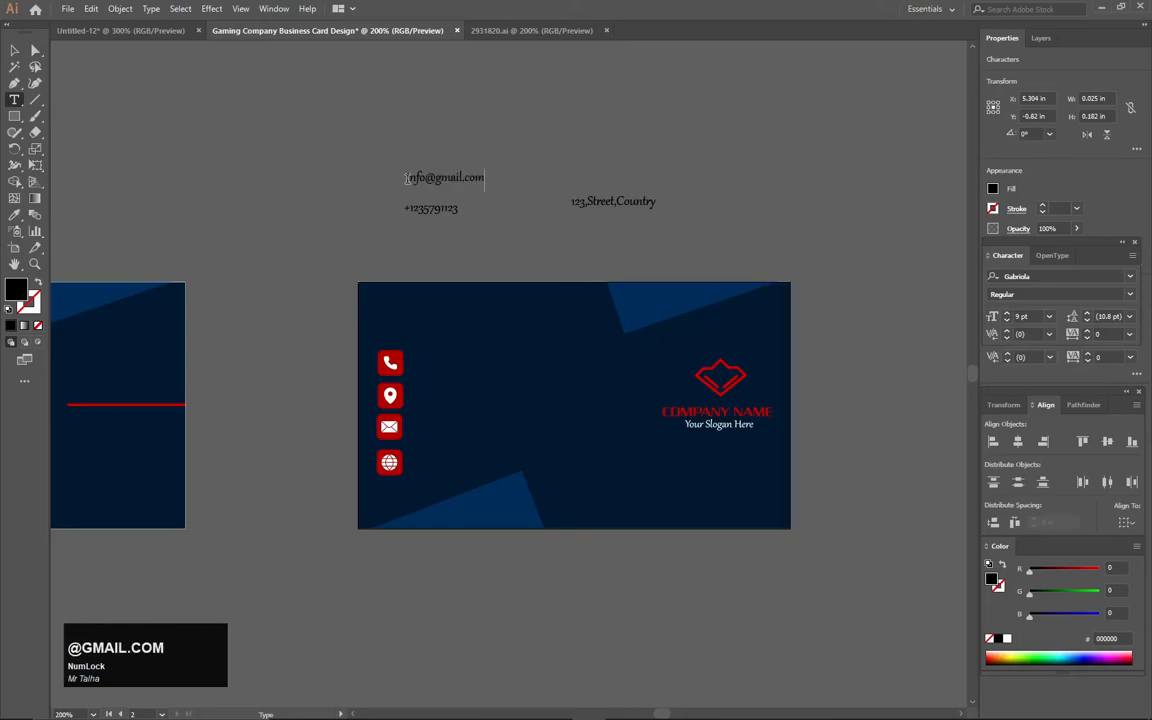
{"action": "left_click", "coordinate": [13, 50]}
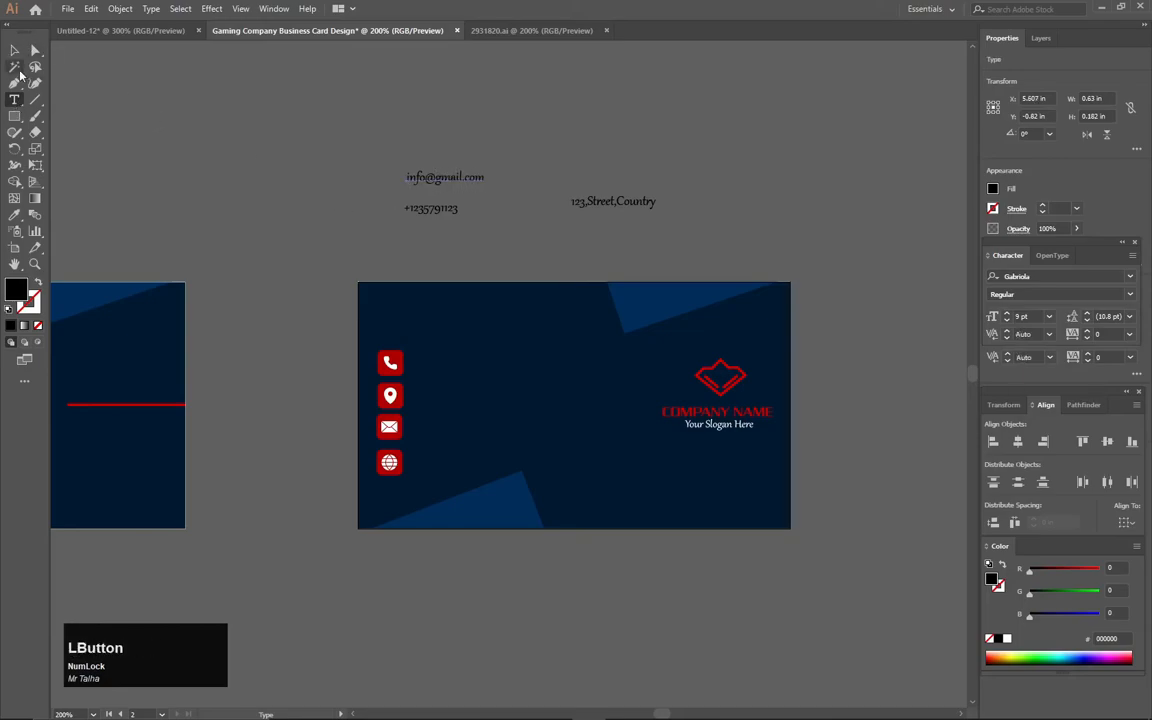
{"action": "left_click", "coordinate": [14, 99]}
{"action": "left_click", "coordinate": [447, 125]}
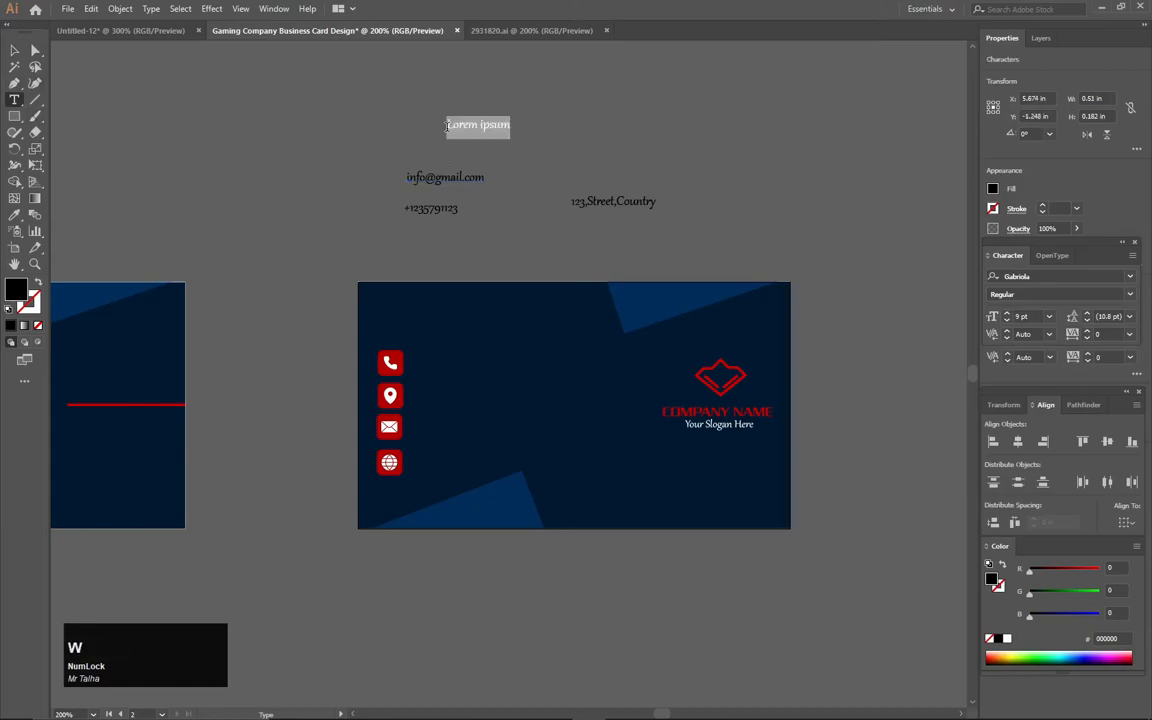
{"action": "type", "text": "www.website"}
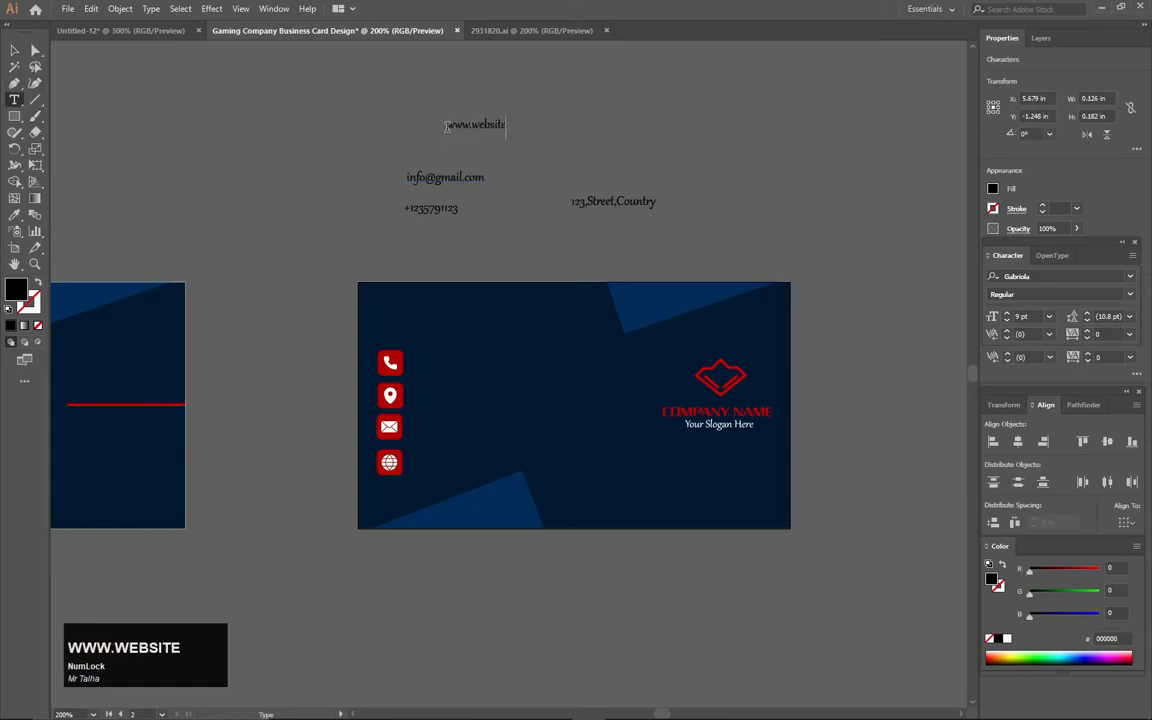
{"action": "type", "text": ".com"}
{"action": "left_click", "coordinate": [14, 50]}
- Set all four contact lines in Myriad Pro
{"action": "left_click_drag", "start_coordinate": [760, 222], "coordinate": [760, 230]}
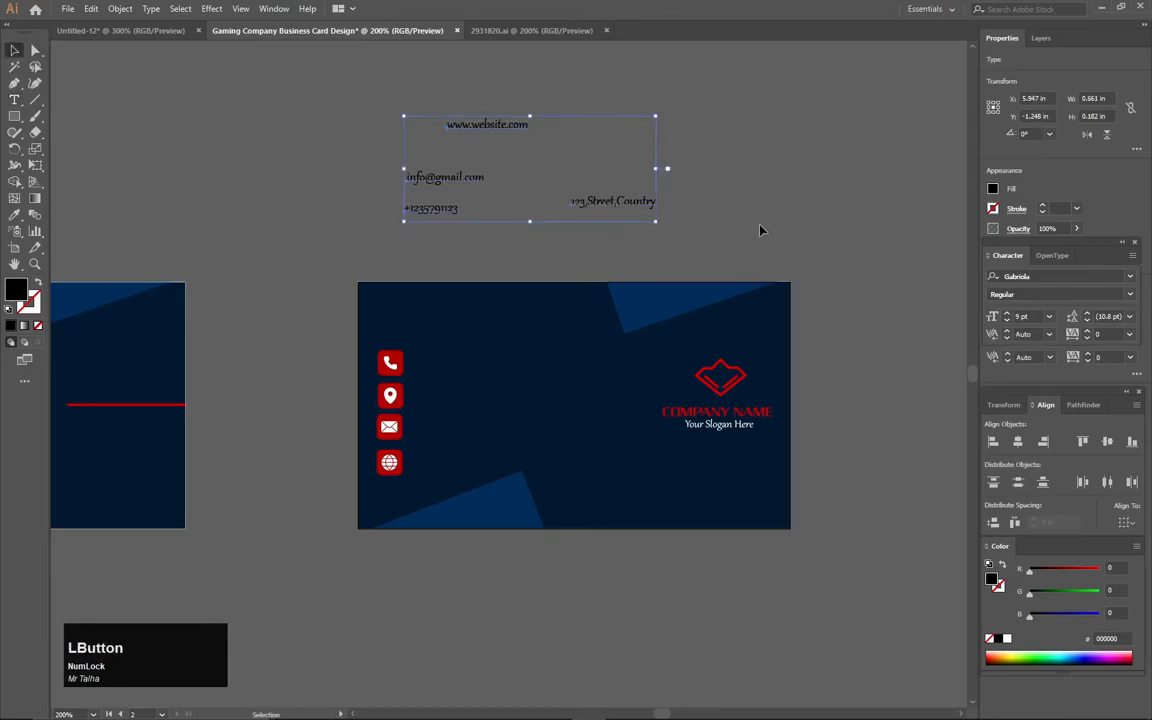
{"action": "left_click", "coordinate": [1121, 276]}
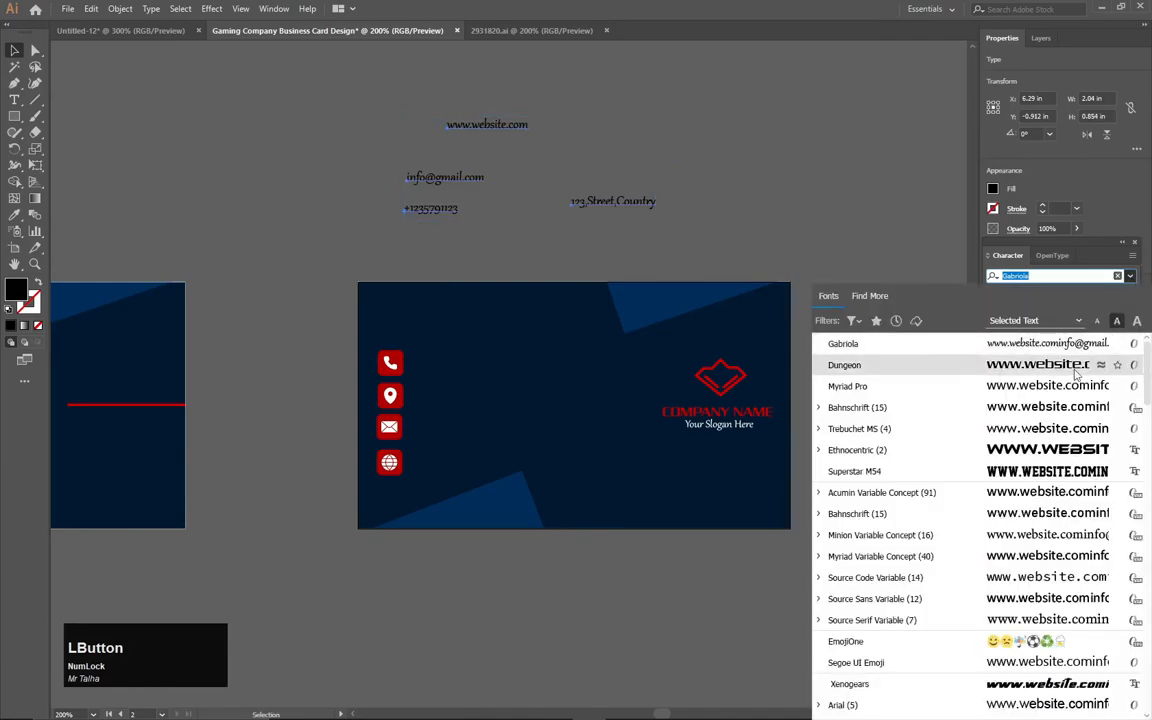
{"action": "left_click", "coordinate": [1072, 386]}
- Select the four contact lines and set their fill to white
{"action": "left_click", "coordinate": [462, 240]}
{"action": "left_click_drag", "start_coordinate": [748, 108], "coordinate": [414, 228]}
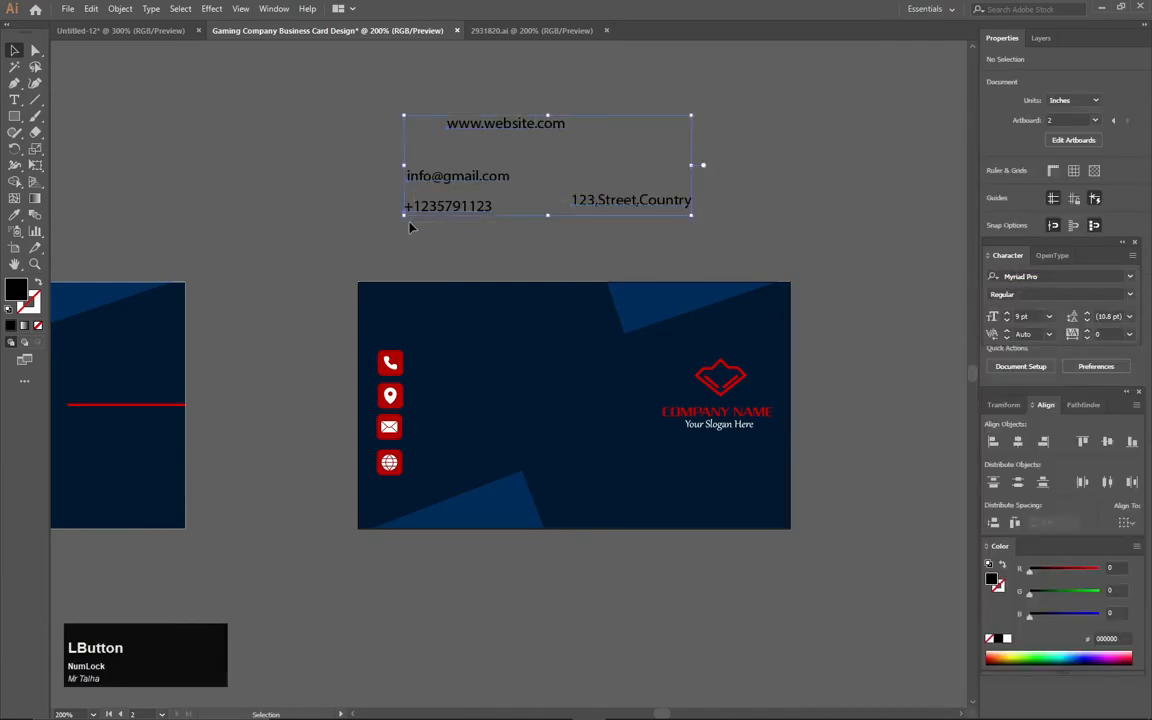
{"action": "double_click", "coordinate": [19, 299]}
{"action": "left_click_drag", "start_coordinate": [220, 292], "coordinate": [168, 241]}
{"action": "left_click", "coordinate": [510, 278]}
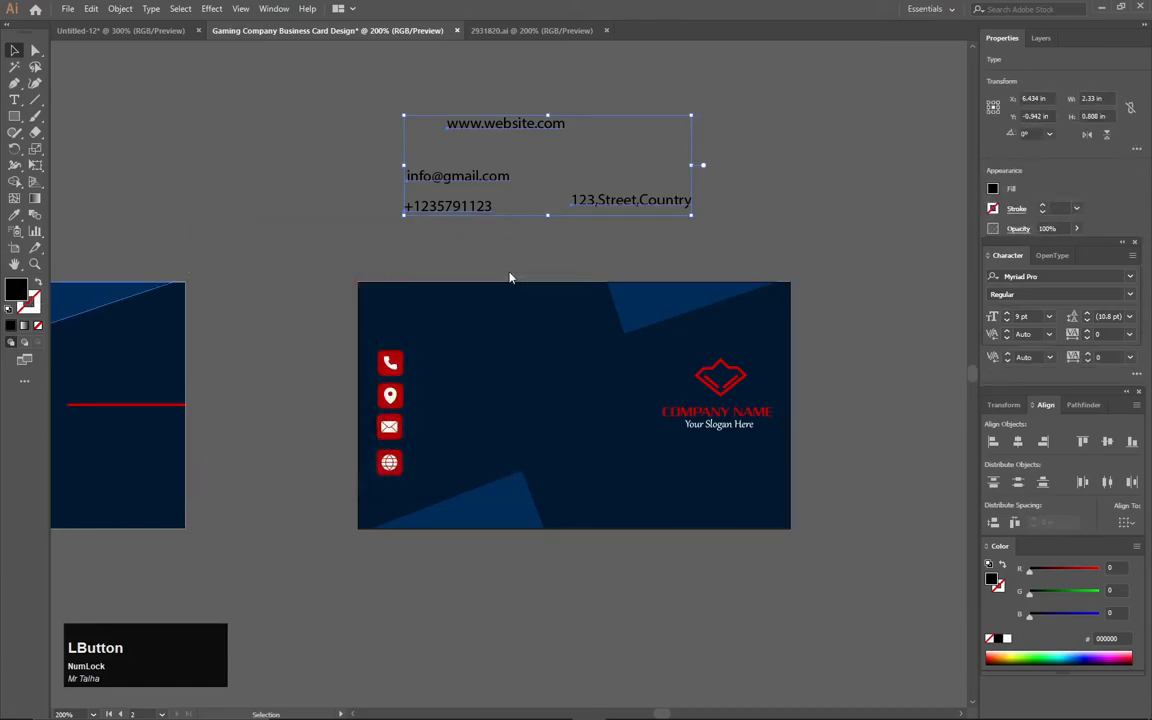
- Place the phone, address, e-mail and website lines beside their matching red icons
{"action": "left_click", "coordinate": [271, 127]}
{"action": "left_click_drag", "start_coordinate": [468, 213], "coordinate": [492, 365]}
{"action": "key", "text": "Left"}
{"action": "key", "text": "Left"}
{"action": "key", "text": "Left"}
{"action": "key", "text": "Left"}
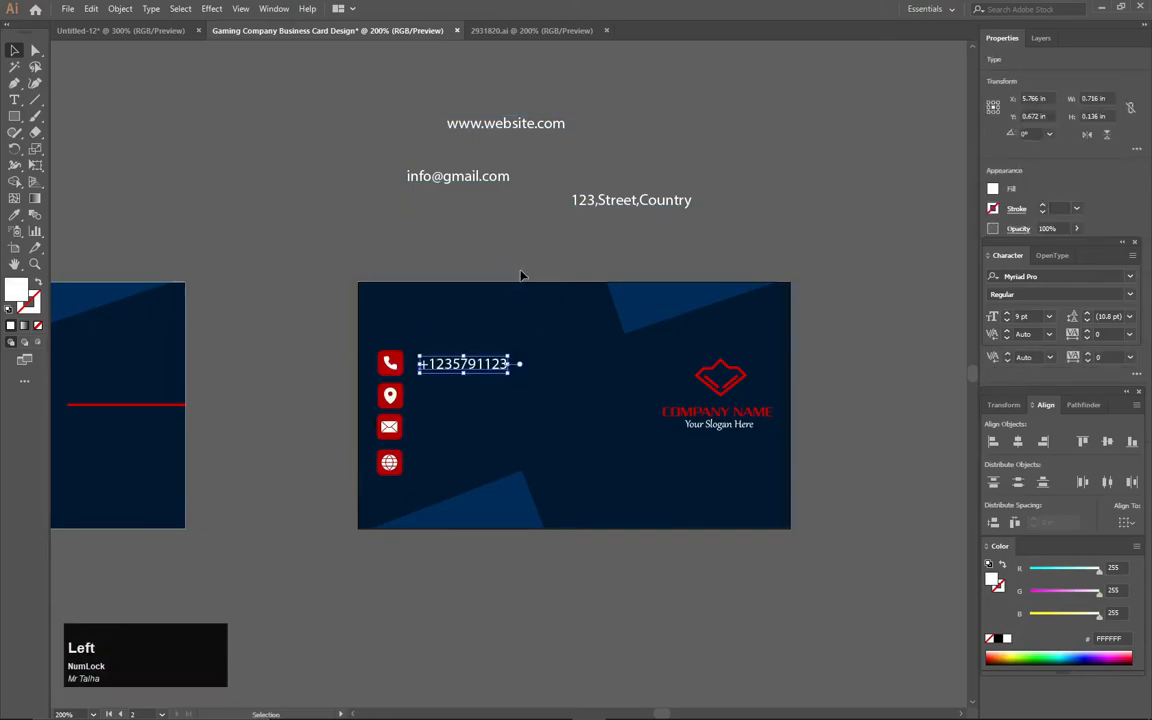
{"action": "left_click_drag", "start_coordinate": [617, 193], "coordinate": [465, 400]}
{"action": "left_click_drag", "start_coordinate": [470, 198], "coordinate": [472, 436]}
{"action": "left_click_drag", "start_coordinate": [489, 130], "coordinate": [459, 468]}
{"action": "left_click", "coordinate": [532, 543]}
- Select the icons and contact lines together and fine-tune their vertical position
{"action": "left_click_drag", "start_coordinate": [357, 310], "coordinate": [478, 476]}
{"action": "key", "text": "Up"}
{"action": "key", "text": "Up"}
{"action": "key", "text": "Up"}
{"action": "key", "text": "Up"}
{"action": "key", "text": "Up"}
{"action": "key", "text": "Up"}
{"action": "key", "text": "Up"}
{"action": "key", "text": "Up"}
{"action": "key", "text": "Down"}
{"action": "key", "text": "Down"}
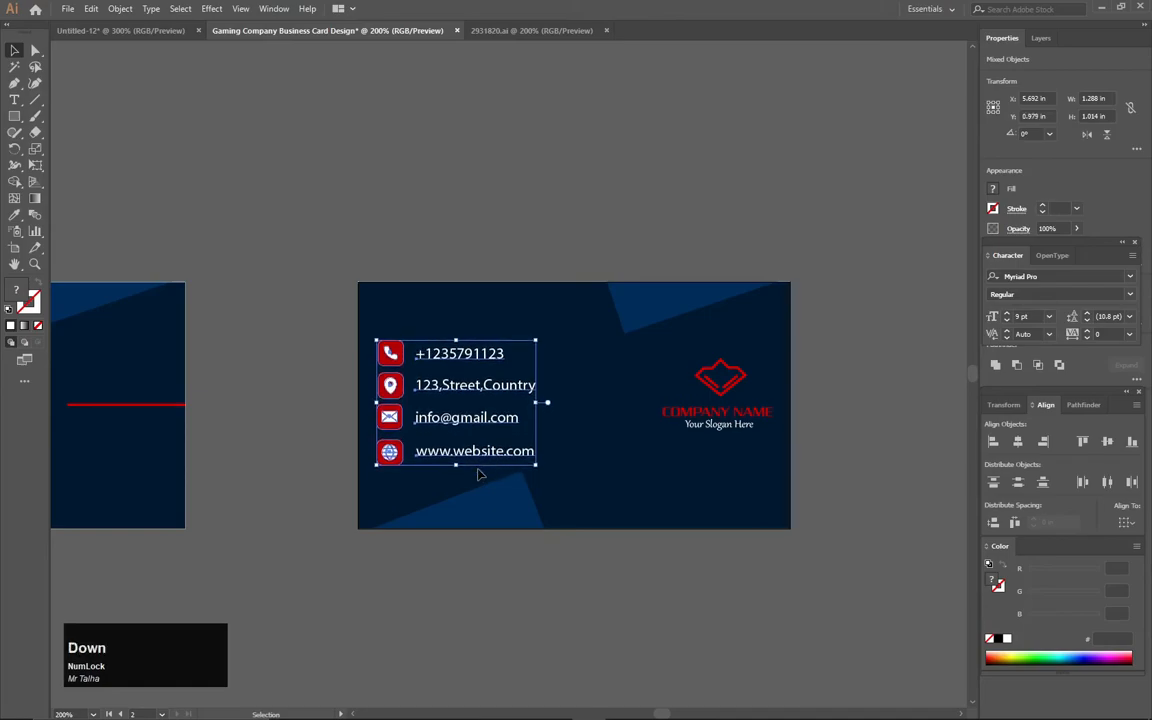
{"action": "left_click", "coordinate": [445, 578]}
{"action": "scroll", "coordinate": [434, 508], "scroll_direction": "up", "scroll_amount": 2}
{"action": "left_click_drag", "start_coordinate": [440, 463], "coordinate": [434, 525]}
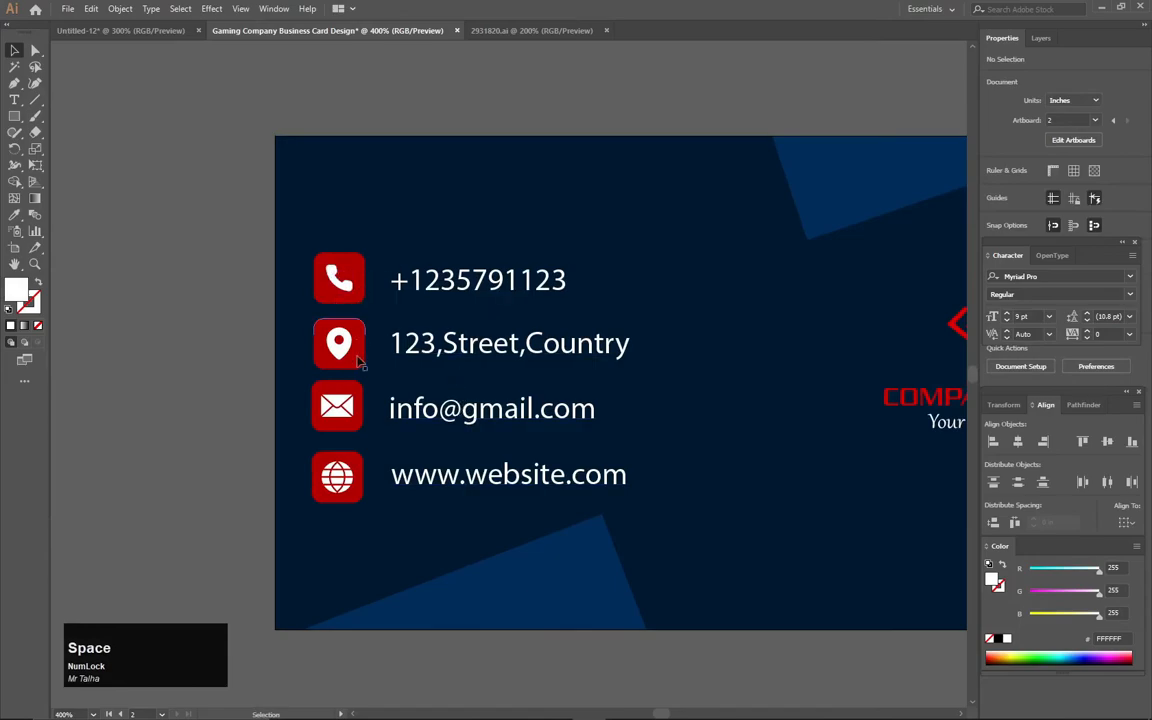
{"action": "scroll", "coordinate": [470, 386], "scroll_direction": "down", "scroll_amount": 2}
{"action": "scroll", "coordinate": [468, 385], "scroll_direction": "down", "scroll_amount": 2}
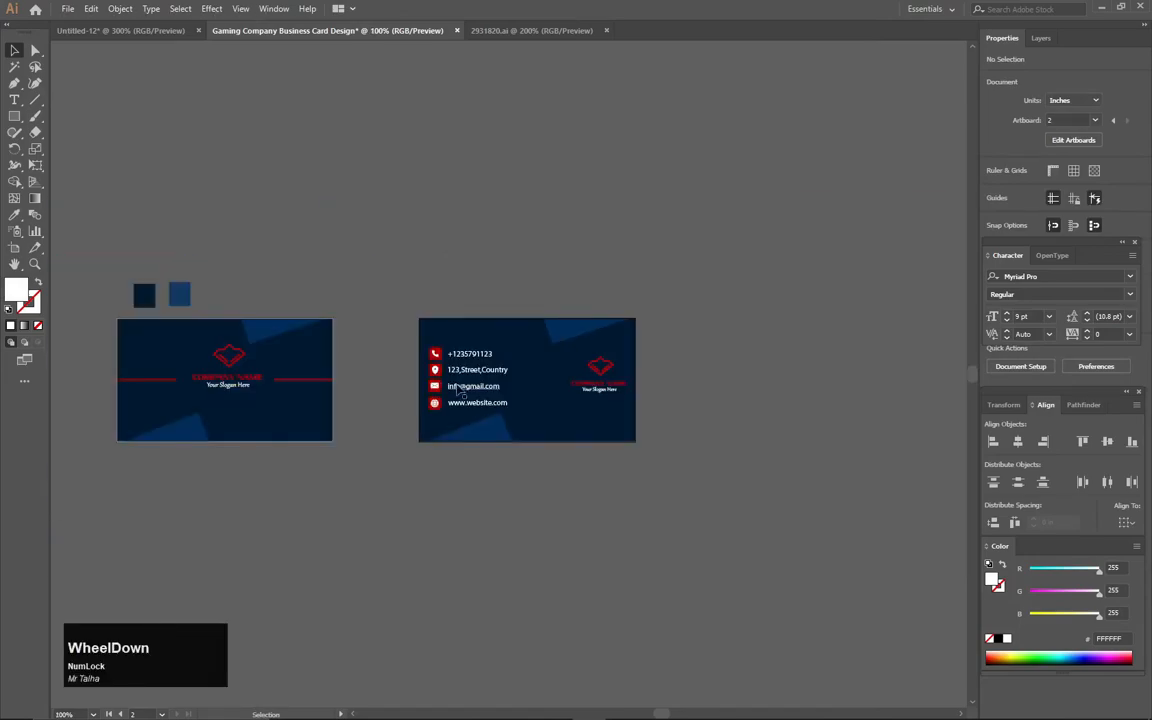
{"action": "left_click_drag", "start_coordinate": [380, 404], "coordinate": [437, 404]}
{"action": "scroll", "coordinate": [442, 404], "scroll_direction": "up", "scroll_amount": 1}
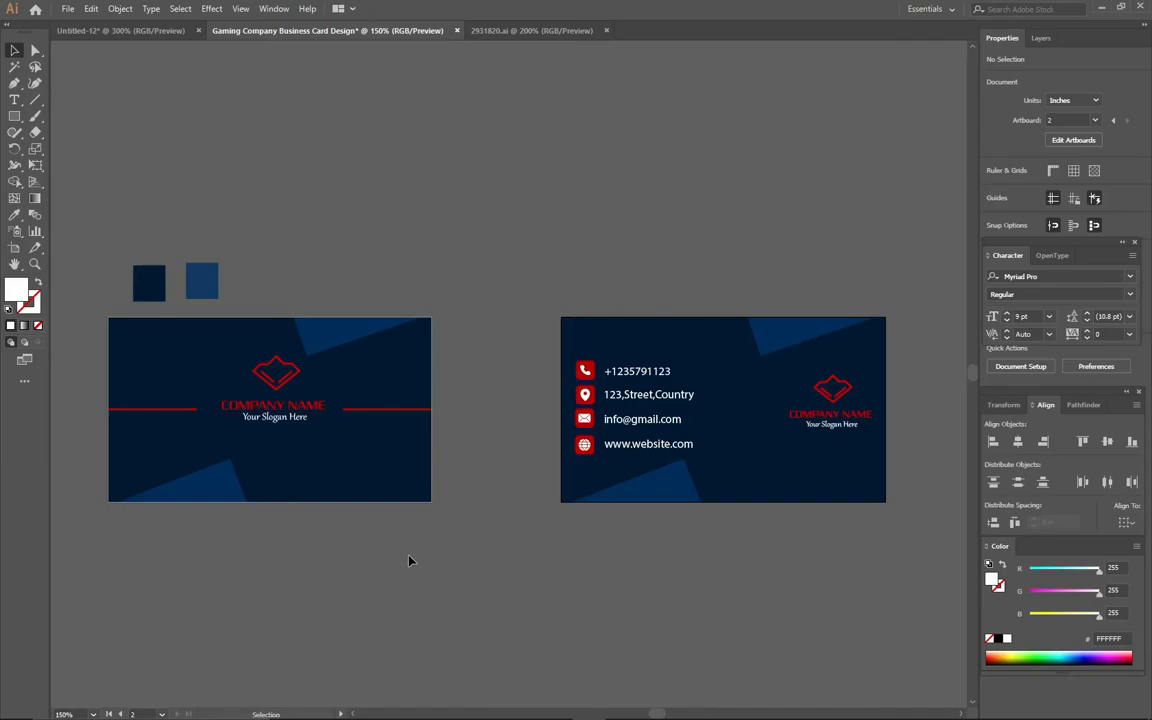
{"action": "mouse_move", "coordinate": [640, 718]}
{"action": "left_click", "coordinate": [17, 85]}
- Draw a short line on the front card and give it the long line's red stroke
{"action": "scroll", "coordinate": [398, 398], "scroll_direction": "up", "scroll_amount": 5}
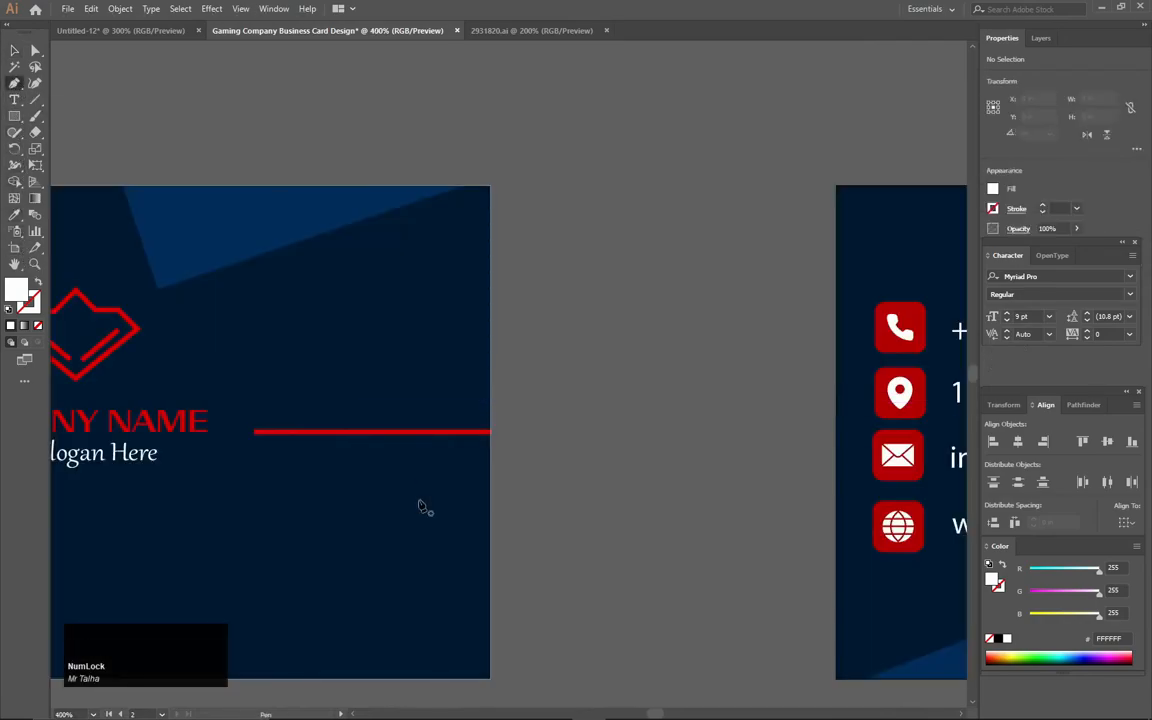
{"action": "left_click_drag", "start_coordinate": [424, 506], "coordinate": [419, 249]}
{"action": "left_click", "coordinate": [418, 288]}
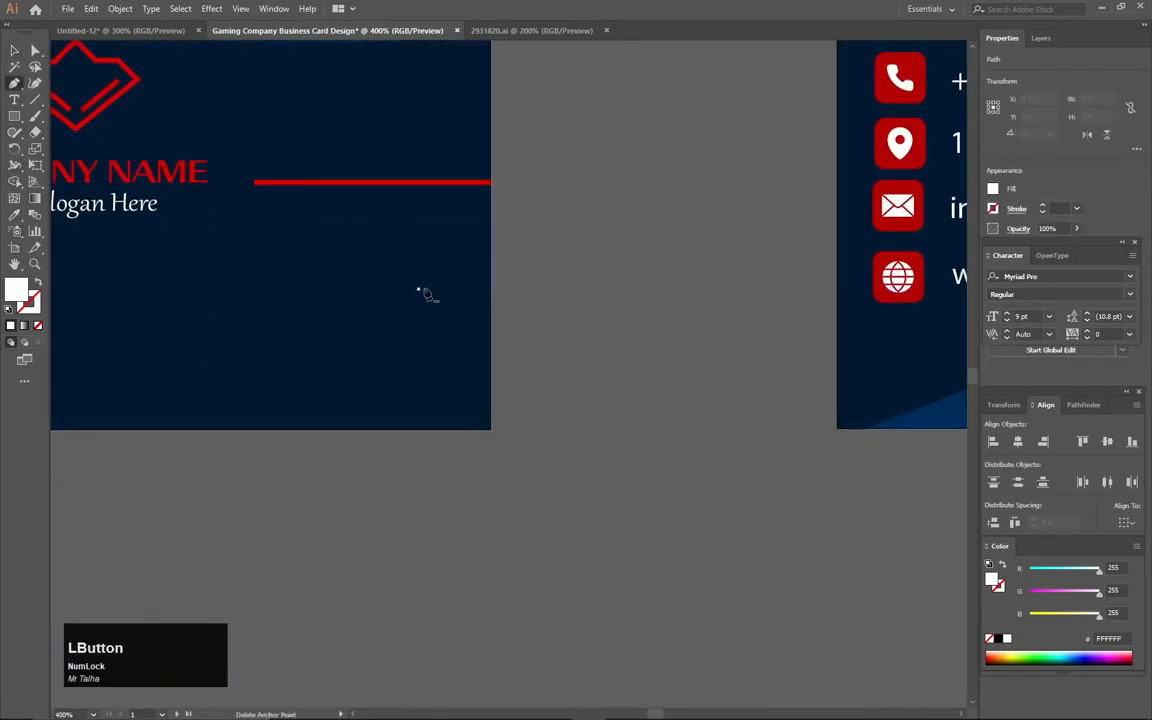
{"action": "left_click", "coordinate": [520, 288]}
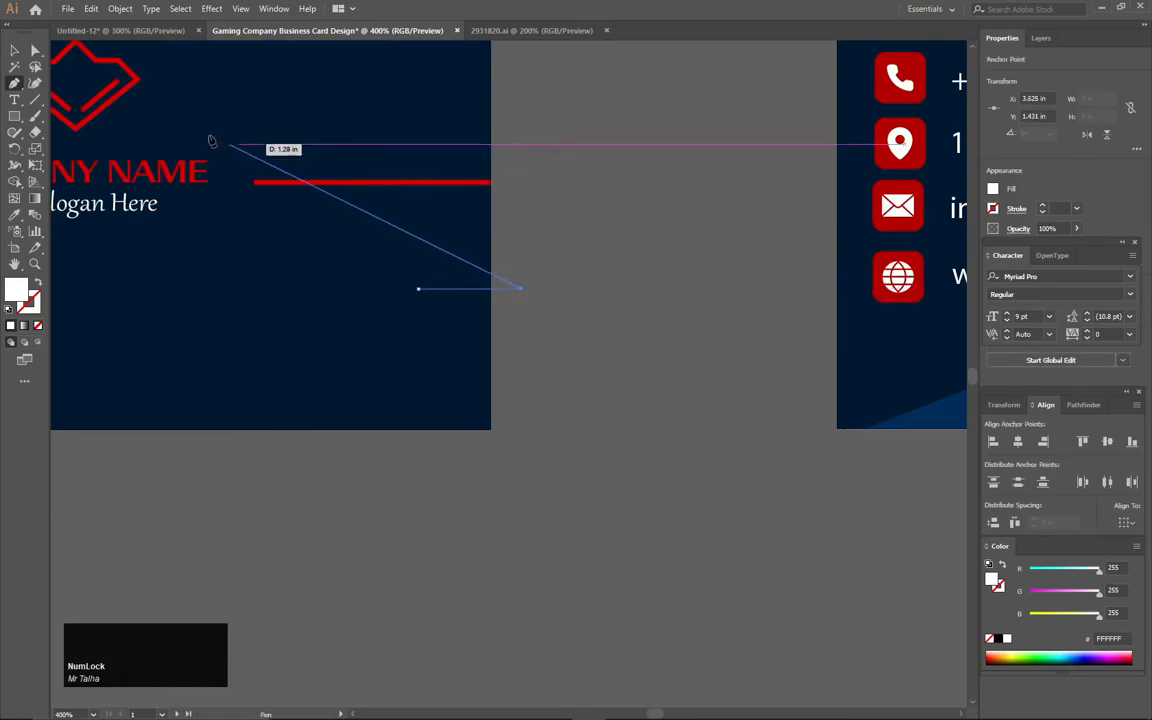
{"action": "left_click", "coordinate": [14, 52]}
{"action": "left_click", "coordinate": [14, 215]}
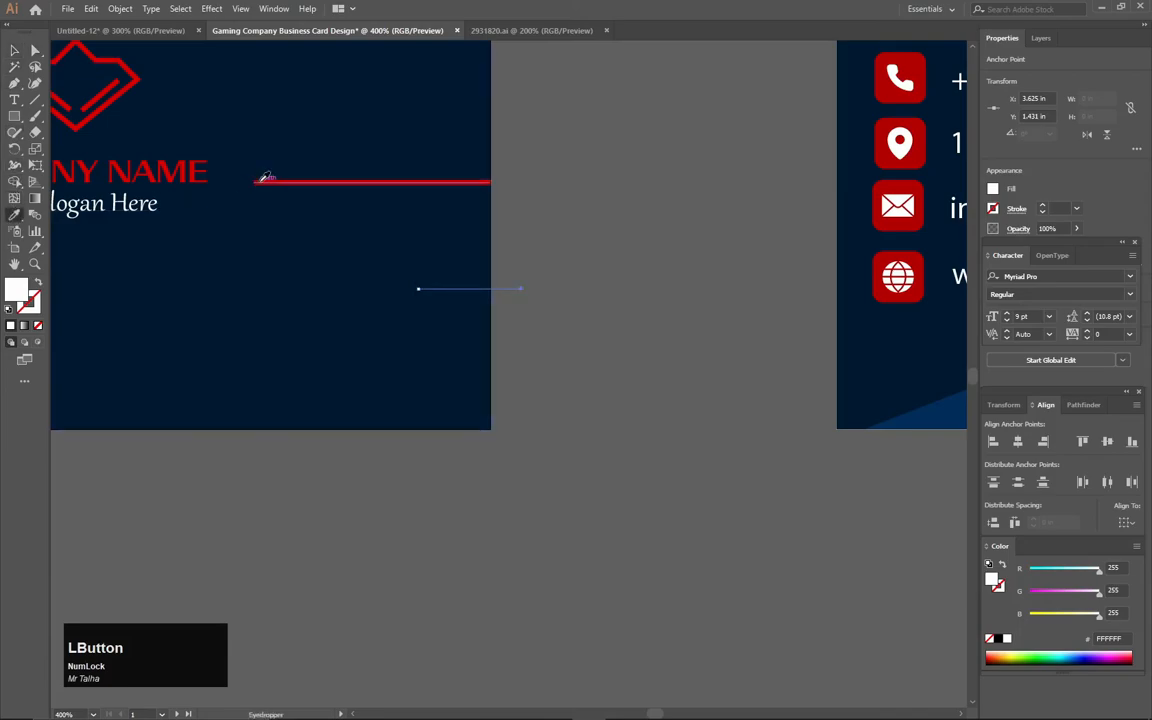
{"action": "left_click", "coordinate": [266, 177]}
- Duplicate the short red line downward repeatedly to build a stack of ten stripes
{"action": "left_click", "coordinate": [14, 51]}
{"action": "left_click", "coordinate": [480, 289]}
{"action": "mouse_move", "coordinate": [480, 291]}
{"action": "left_mouse_down"}
{"action": "mouse_move", "coordinate": [481, 317]}
{"action": "mouse_move", "coordinate": [483, 308]}
{"action": "left_mouse_up"}
{"action": "key", "text": "ctrl+d"}
{"action": "key", "text": "ctrl+d"}
{"action": "key", "text": "ctrl+d"}
{"action": "key", "text": "ctrl+d"}
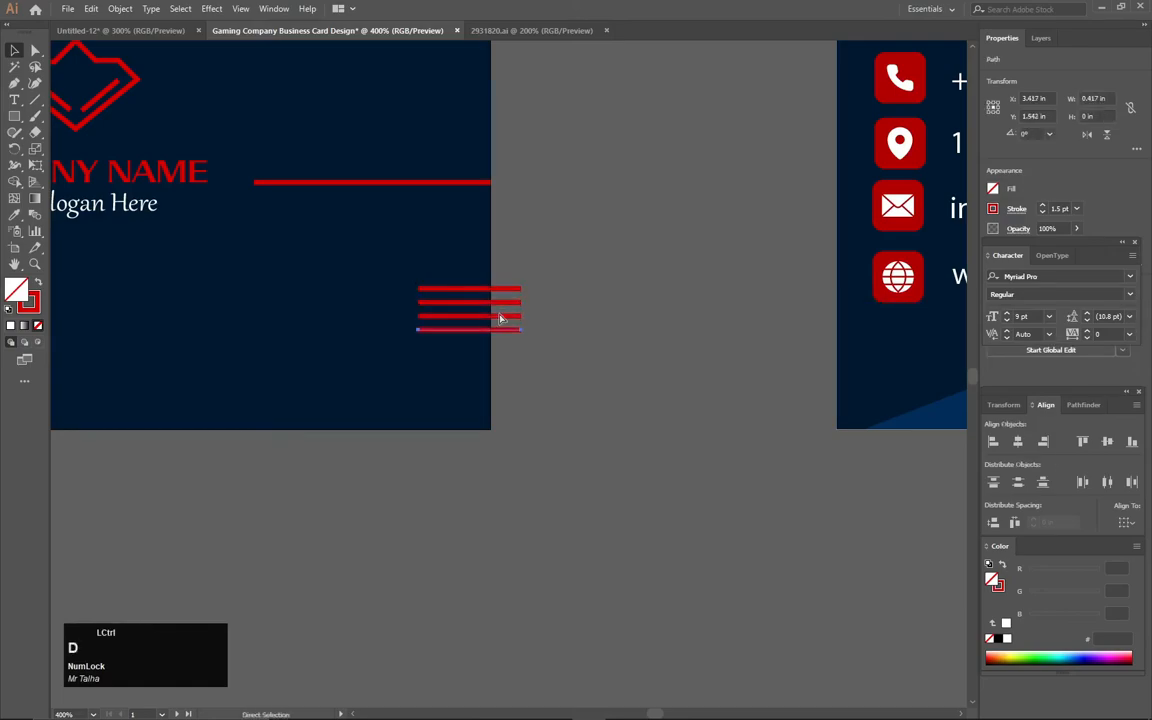
{"action": "key", "text": "ctrl+d"}
{"action": "key", "text": "ctrl+d"}
{"action": "key", "text": "ctrl+d"}
{"action": "key", "text": "ctrl+d"}
{"action": "left_click", "coordinate": [576, 319]}
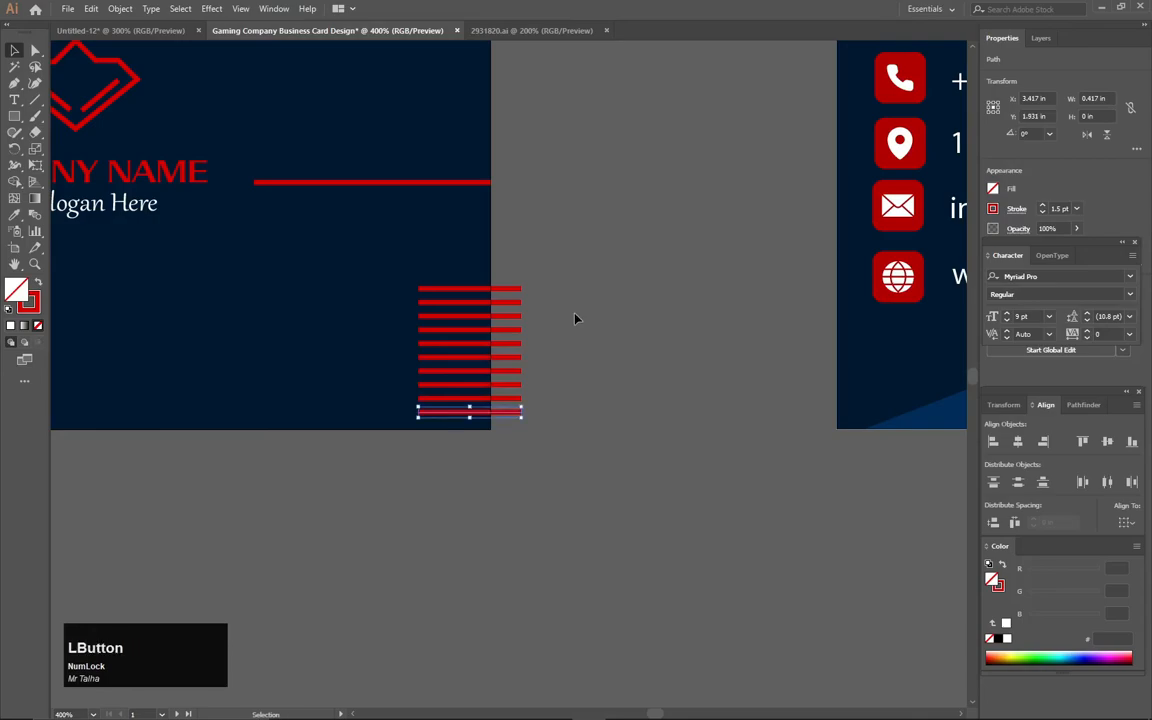
- Delete the stripe pieces past the card's right edge with the Shape Builder
{"action": "scroll", "coordinate": [576, 319], "scroll_direction": "down", "scroll_amount": 3}
{"action": "left_click_drag", "start_coordinate": [457, 409], "coordinate": [467, 480]}
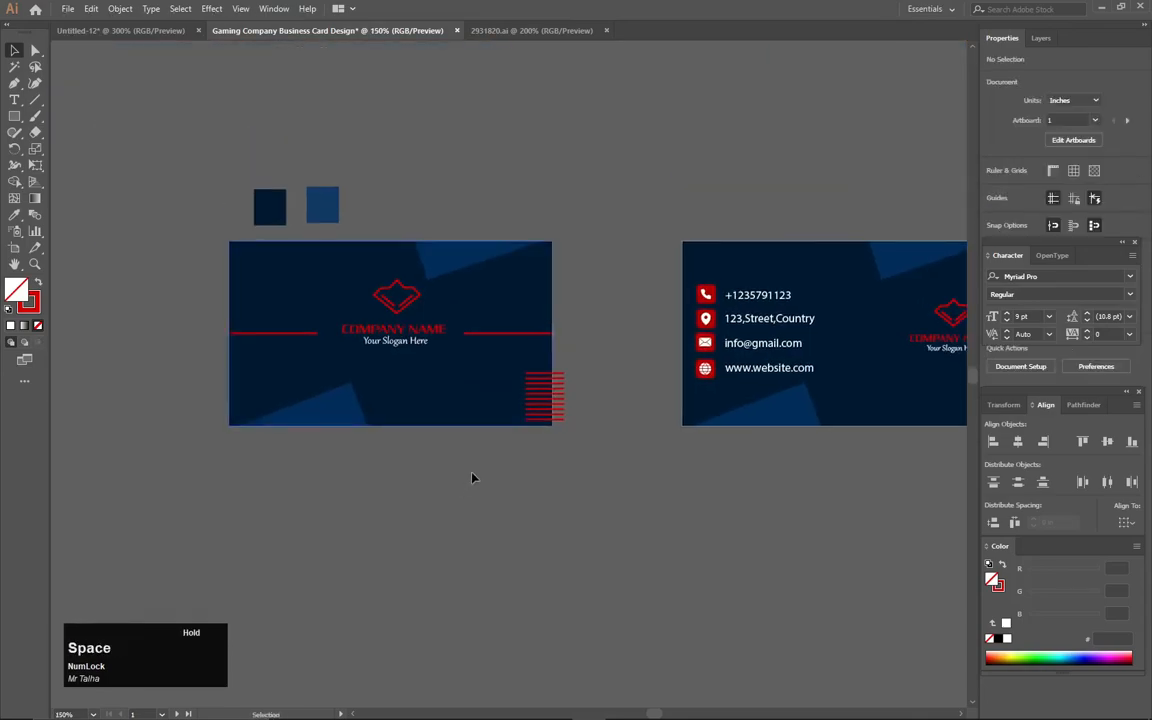
{"action": "scroll", "coordinate": [547, 286], "scroll_direction": "up", "scroll_amount": 1}
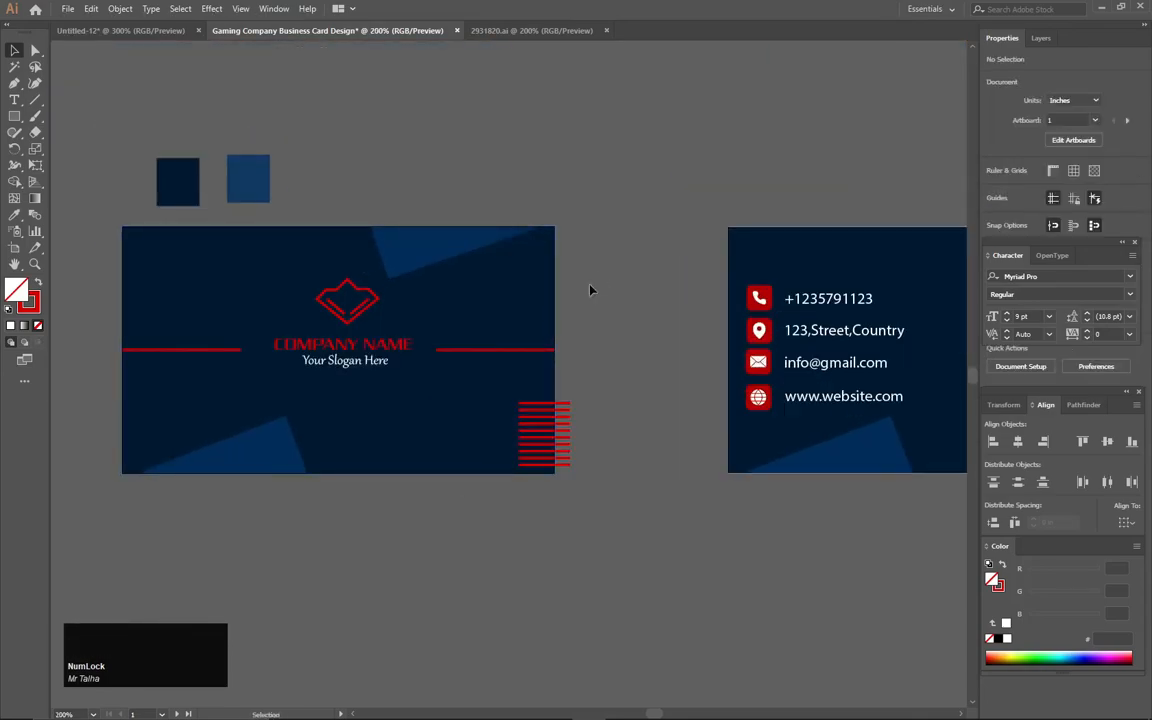
{"action": "left_click_drag", "start_coordinate": [604, 193], "coordinate": [520, 425]}
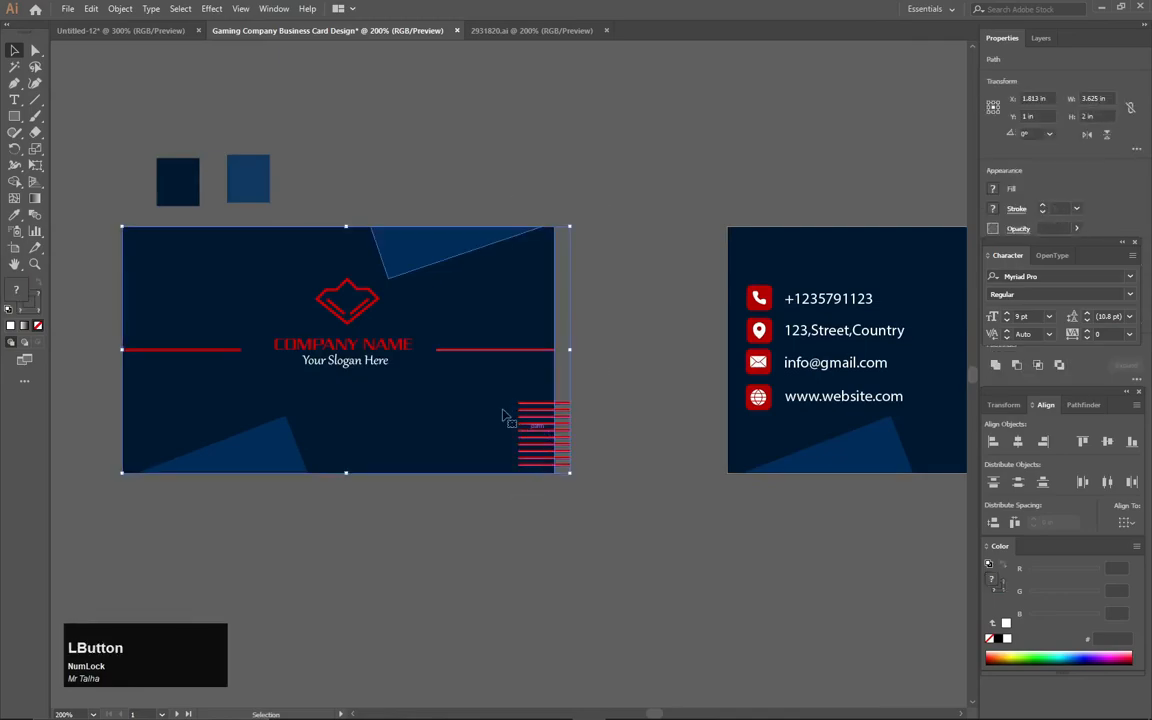
{"action": "left_click", "coordinate": [15, 181]}
{"action": "scroll", "coordinate": [659, 514], "scroll_direction": "up", "scroll_amount": 1}
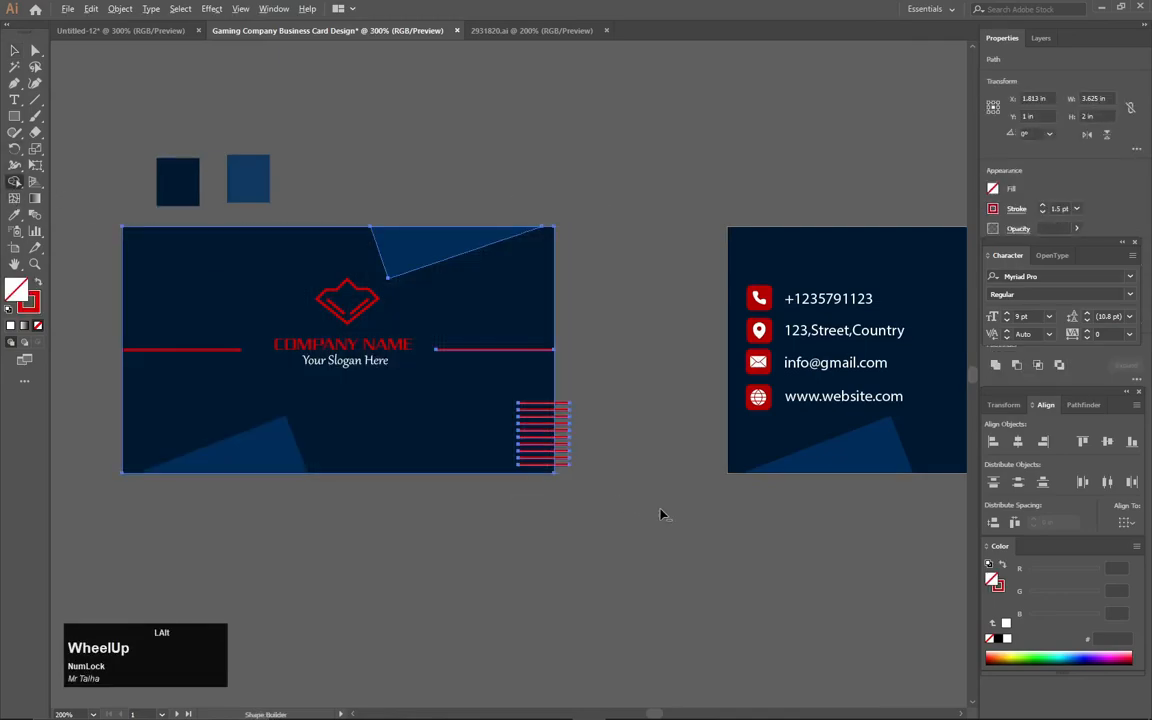
{"action": "scroll", "coordinate": [659, 514], "scroll_direction": "up", "scroll_amount": 2}
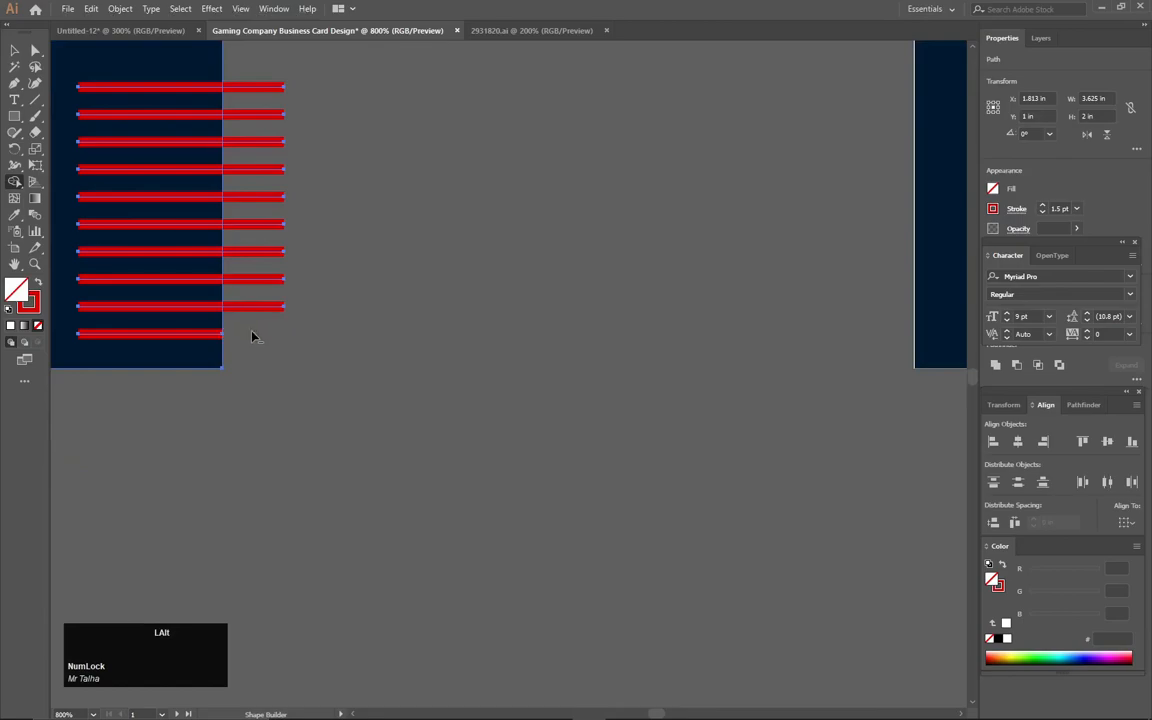
{"action": "mouse_move", "coordinate": [256, 310]}
{"action": "left_mouse_down"}
{"action": "mouse_move", "coordinate": [272, 198]}
{"action": "mouse_move", "coordinate": [266, 84]}
{"action": "left_mouse_up"}
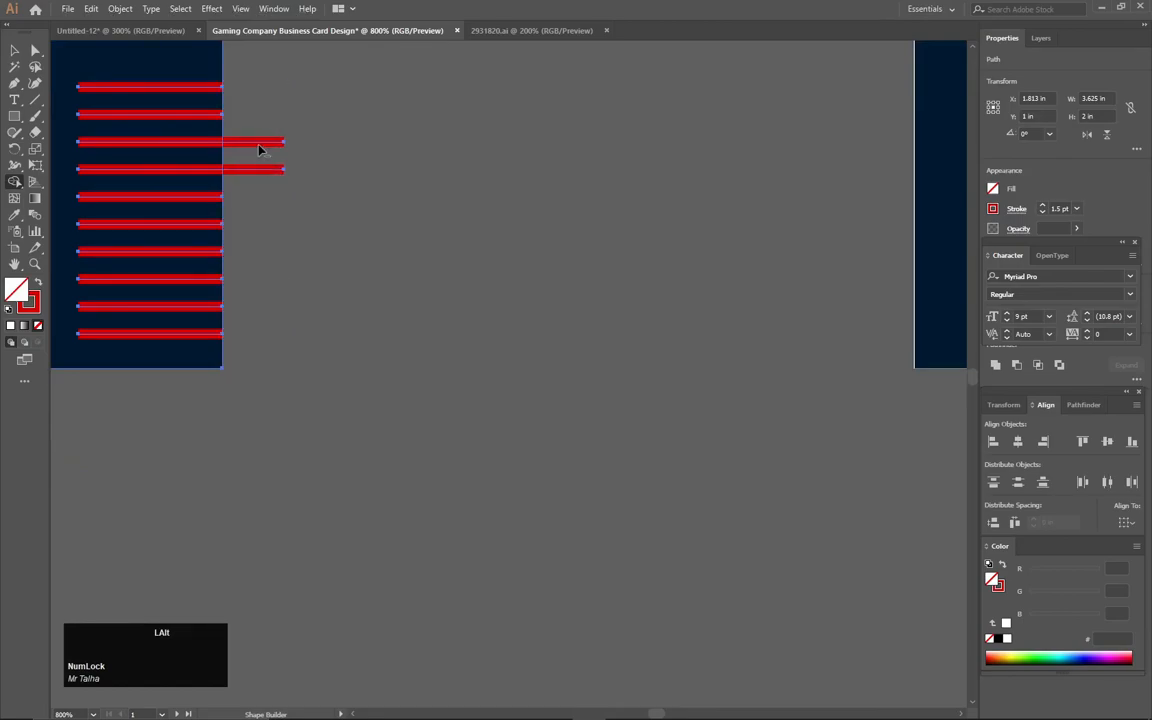
{"action": "left_click", "coordinate": [258, 143], "text": "alt"}
{"action": "left_click", "coordinate": [258, 170], "text": "alt"}
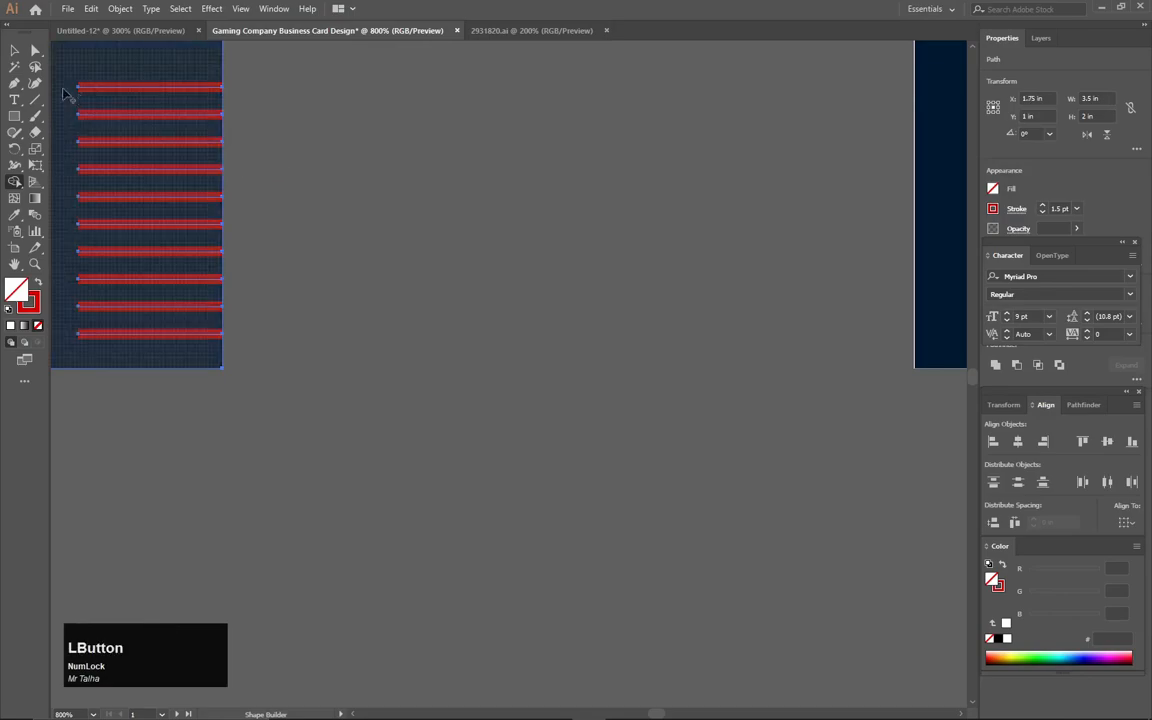
{"action": "left_click", "coordinate": [13, 50]}
{"action": "left_click", "coordinate": [378, 350]}
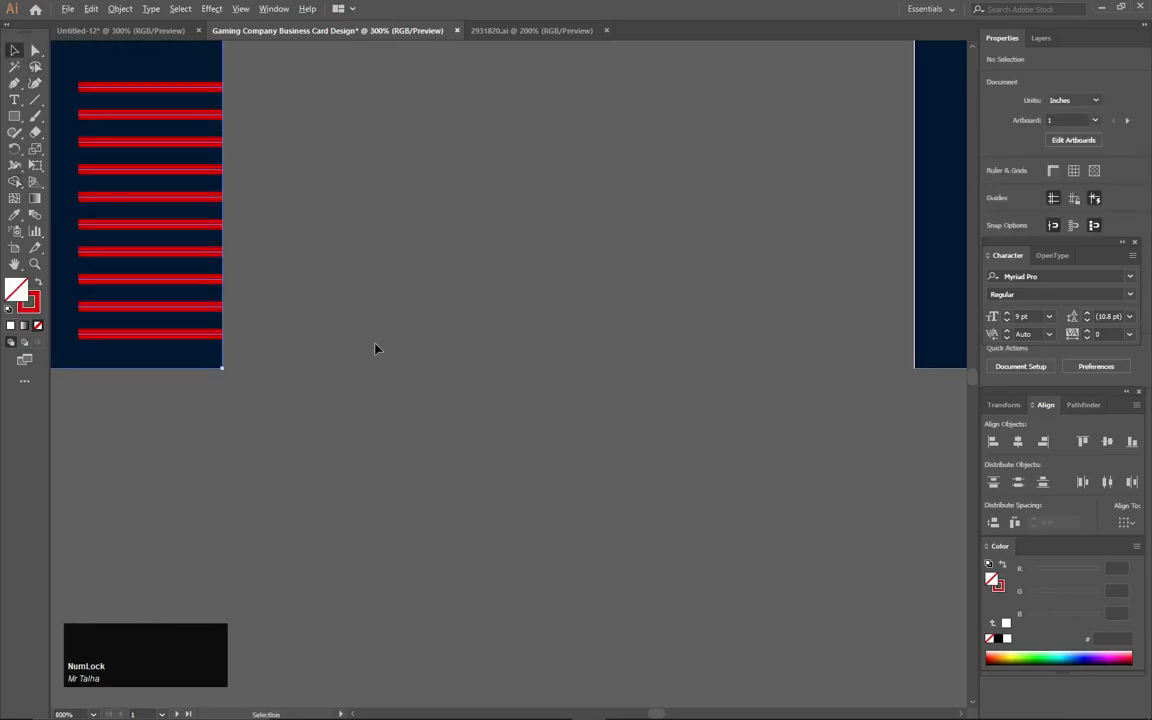
- Bring both cards into view and inspect the front card's stripes and background
{"action": "scroll", "coordinate": [360, 345], "scroll_direction": "down", "scroll_amount": 3}
{"action": "left_click_drag", "start_coordinate": [344, 342], "coordinate": [704, 470]}
{"action": "scroll", "coordinate": [661, 458], "scroll_direction": "down", "scroll_amount": 1}
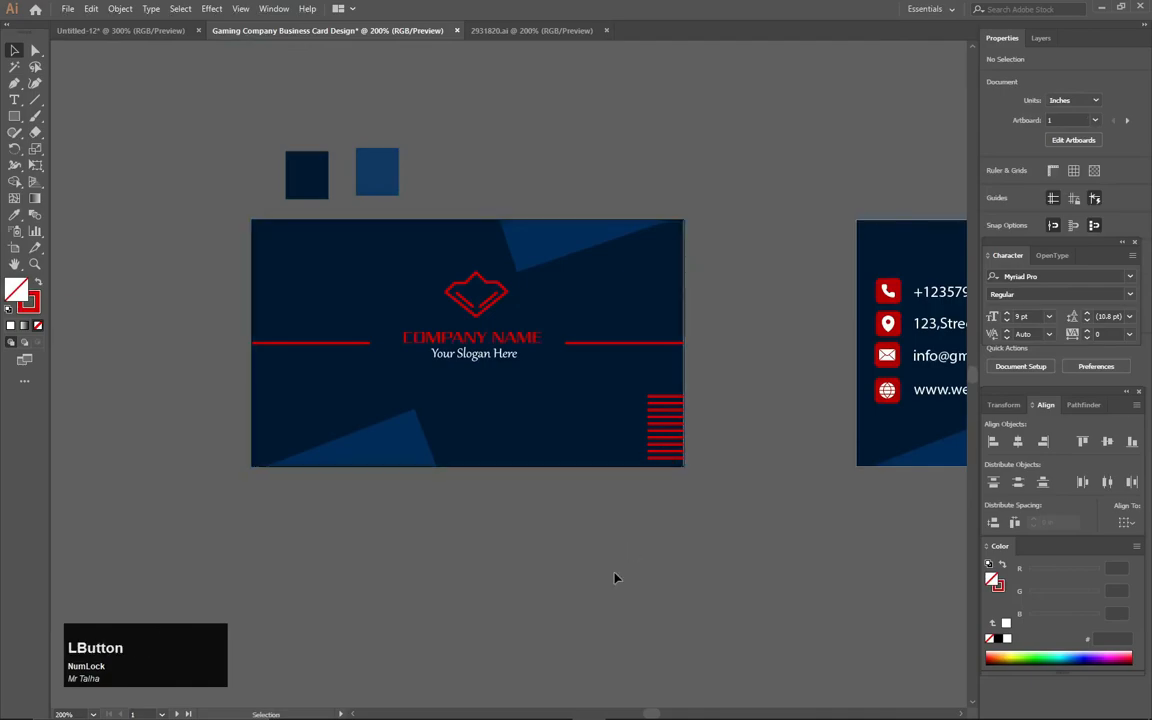
{"action": "left_click_drag", "start_coordinate": [671, 545], "coordinate": [157, 499]}
{"action": "left_click_drag", "start_coordinate": [260, 352], "coordinate": [172, 426]}
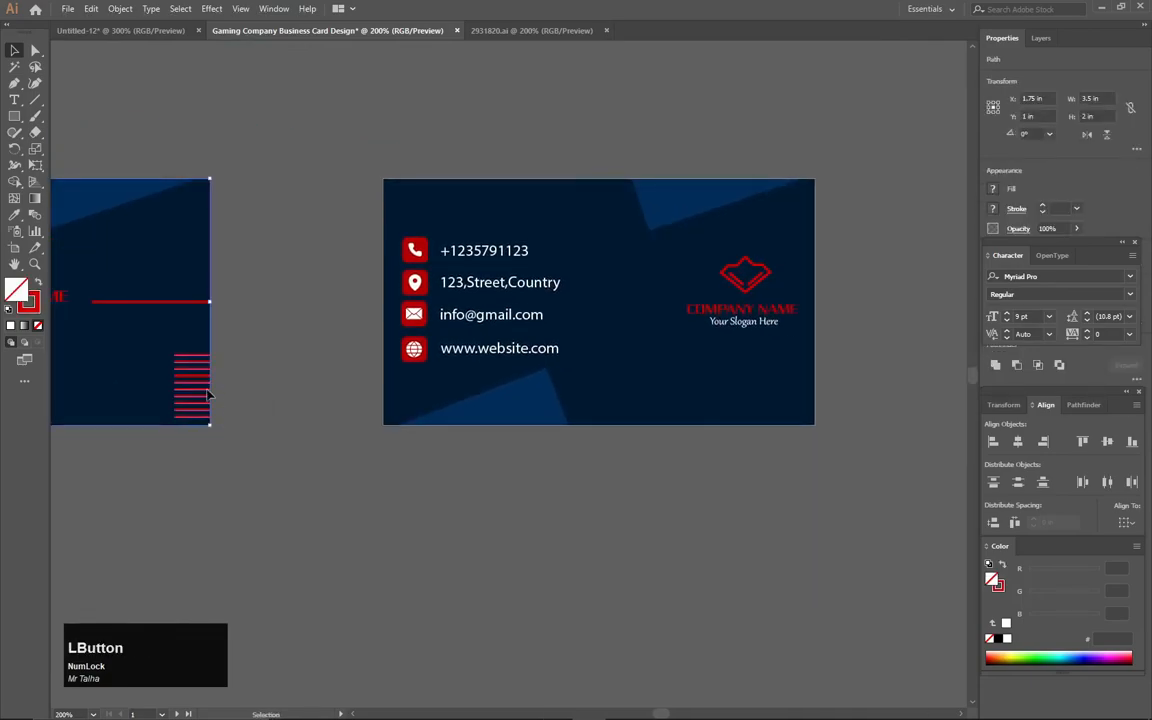
{"action": "left_click", "coordinate": [197, 340]}
{"action": "left_click", "coordinate": [184, 335]}
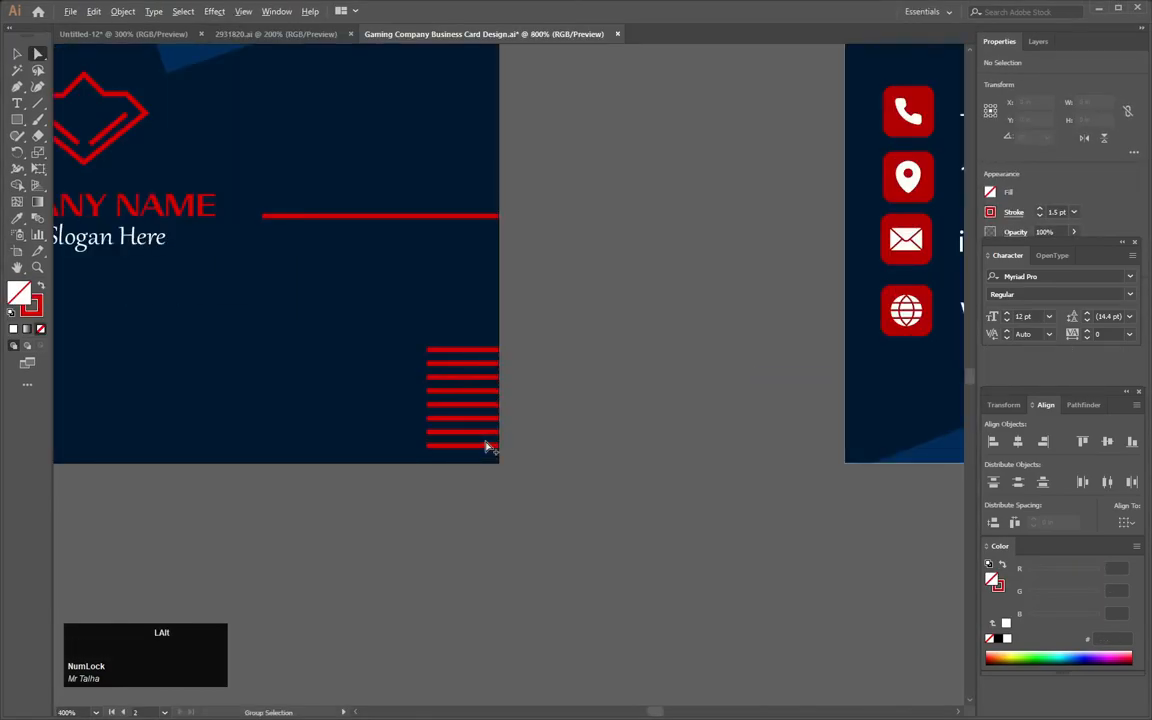
{"action": "scroll", "coordinate": [487, 447], "scroll_direction": "up", "scroll_amount": 2}
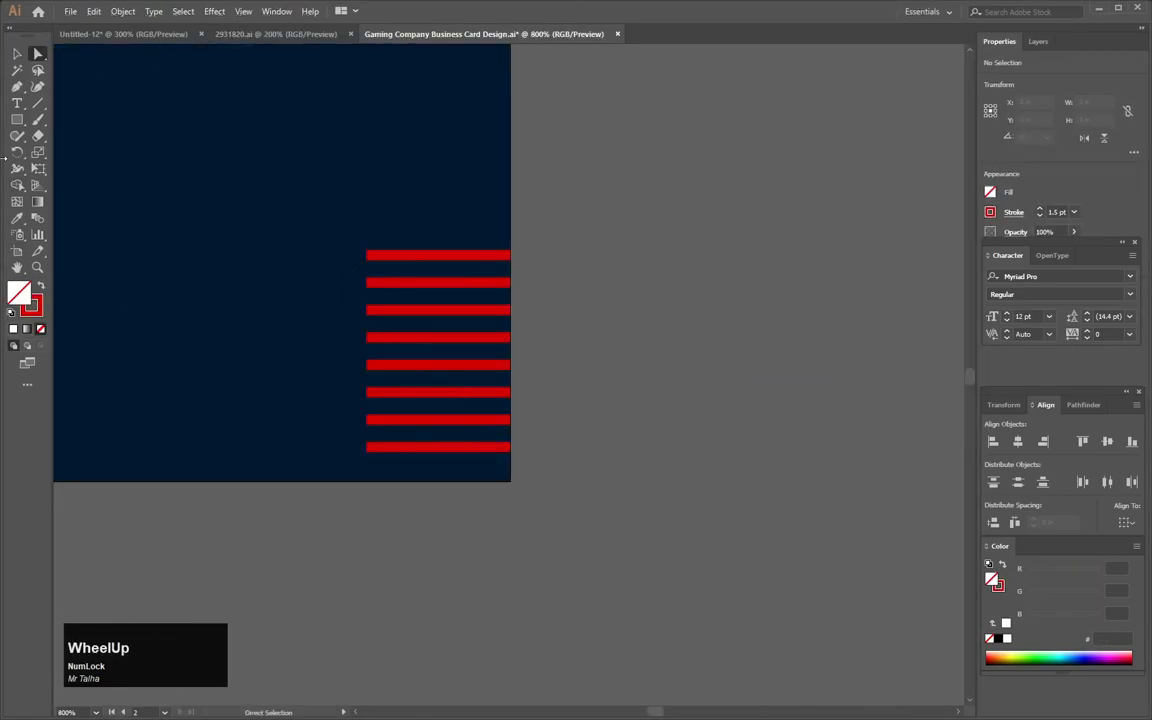
- Direct-select the stripes' left anchor points and nudge them right
{"action": "left_click", "coordinate": [19, 55]}
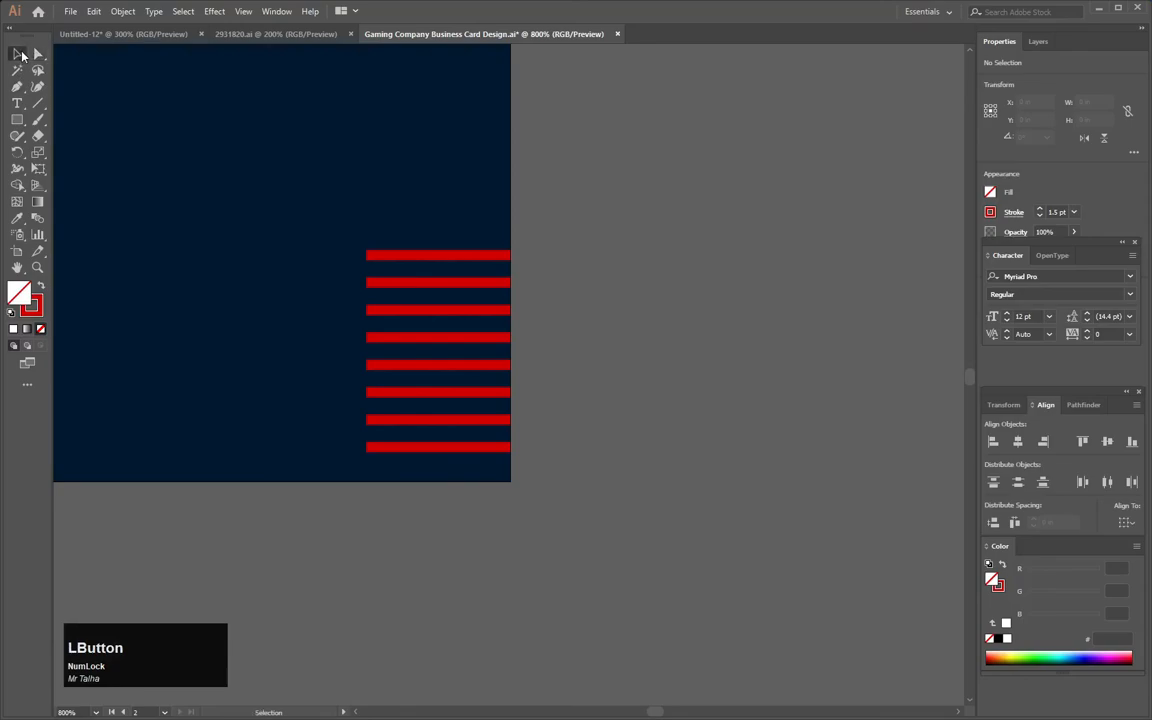
{"action": "left_click", "coordinate": [36, 57]}
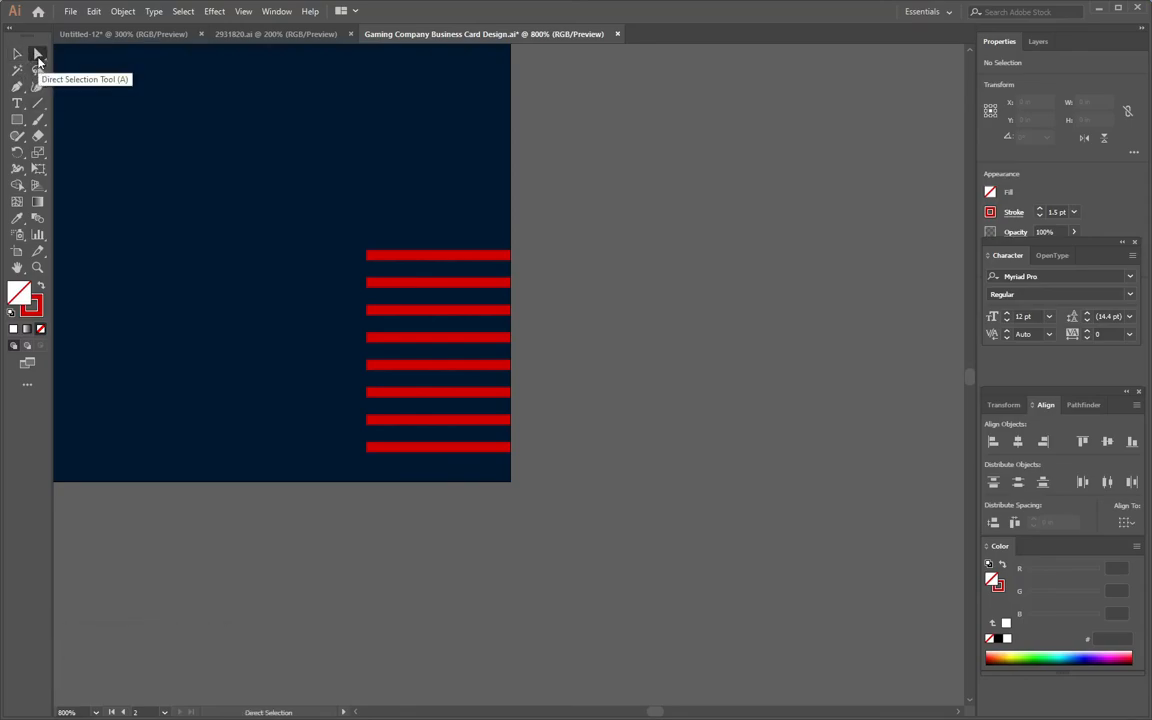
{"action": "left_click_drag", "start_coordinate": [340, 228], "coordinate": [394, 369]}
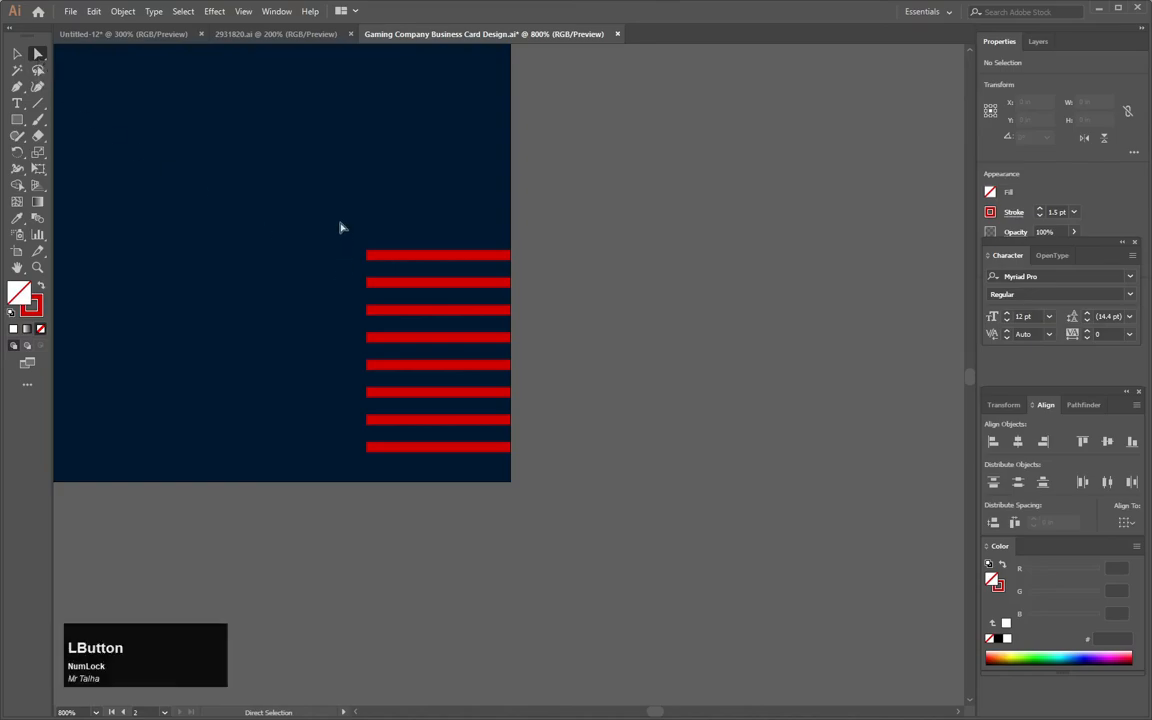
{"action": "left_click_drag", "start_coordinate": [394, 455], "coordinate": [393, 465]}
{"action": "key", "text": "Right"}
{"action": "key", "text": "Right"}
{"action": "key", "text": "Right"}
{"action": "key", "text": "Right"}
{"action": "key", "text": "Right"}
{"action": "key", "text": "Right"}
{"action": "key", "text": "Right"}
{"action": "key", "text": "Right"}
{"action": "key", "text": "Right"}
{"action": "key", "text": "Right"}
{"action": "key", "text": "Right"}
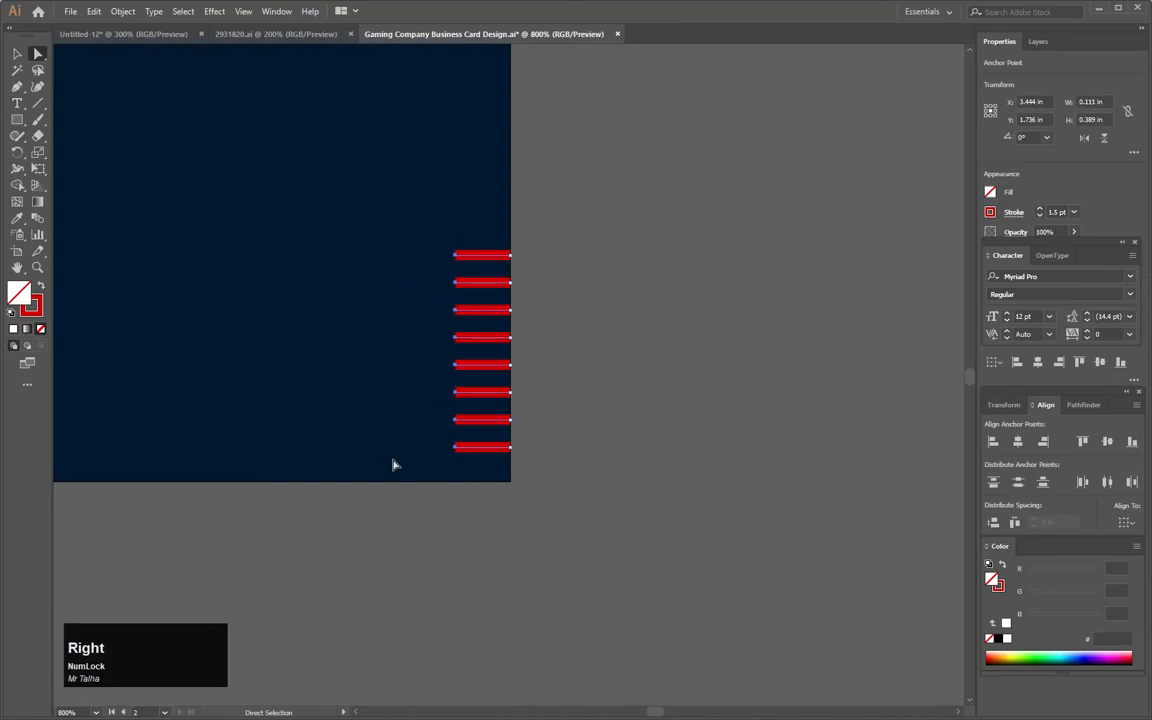
- Select the left ends of all eight stripes and shorten them with two more nudges
{"action": "key", "text": "space"}
{"action": "left_click_drag", "start_coordinate": [630, 393], "coordinate": [3, 395]}
{"action": "left_click_drag", "start_coordinate": [762, 396], "coordinate": [319, 403]}
{"action": "left_click_drag", "start_coordinate": [398, 280], "coordinate": [474, 516]}
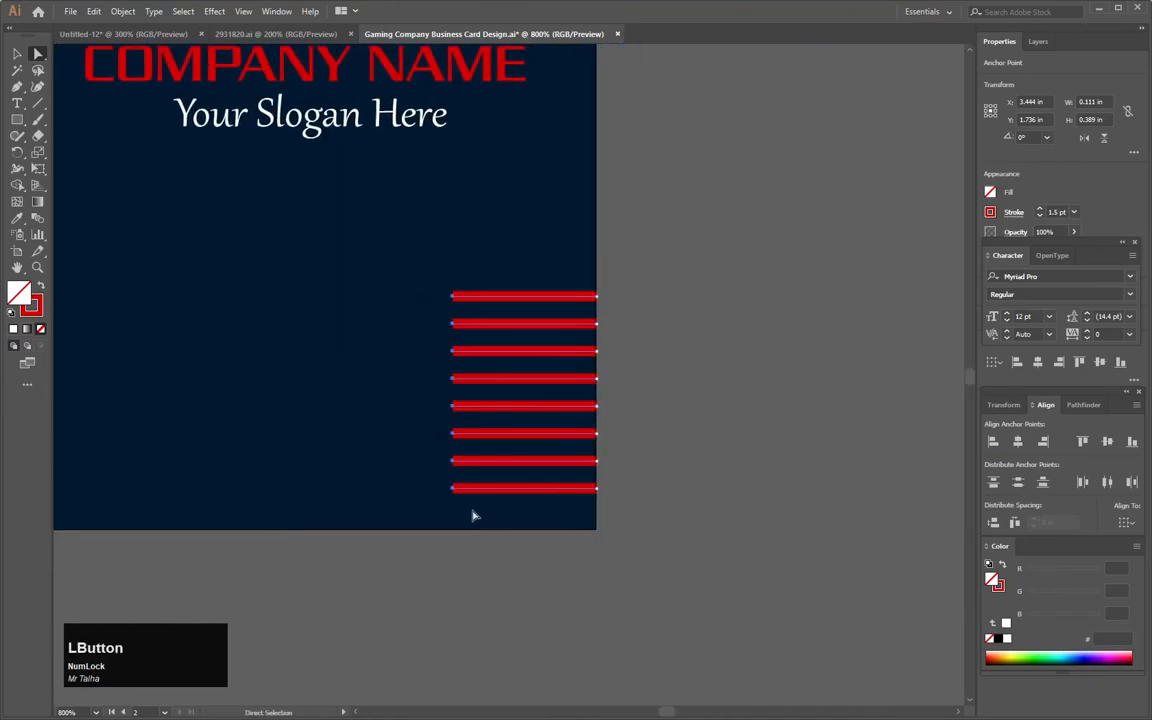
{"action": "key", "text": "Right"}
{"action": "key", "text": "Right"}
{"action": "key", "text": "Right"}
{"action": "key", "text": "Right"}
{"action": "key", "text": "Right"}
{"action": "key", "text": "Right"}
{"action": "key", "text": "Right"}
{"action": "key", "text": "Right"}
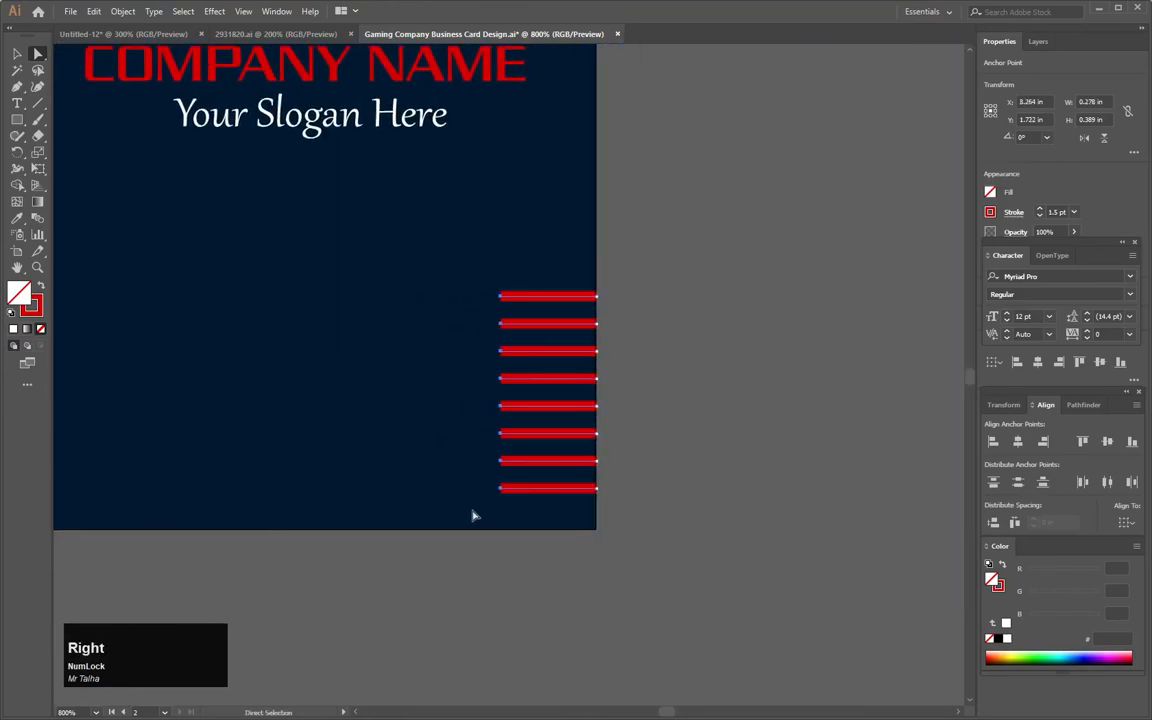
{"action": "key", "text": "Right"}
{"action": "key", "text": "Right"}
{"action": "key", "text": "Right"}
{"action": "key", "text": "Right"}
- Select the front card's stripe group to compare it with the shortened stack
{"action": "scroll", "coordinate": [553, 411], "scroll_direction": "down", "scroll_amount": 5}
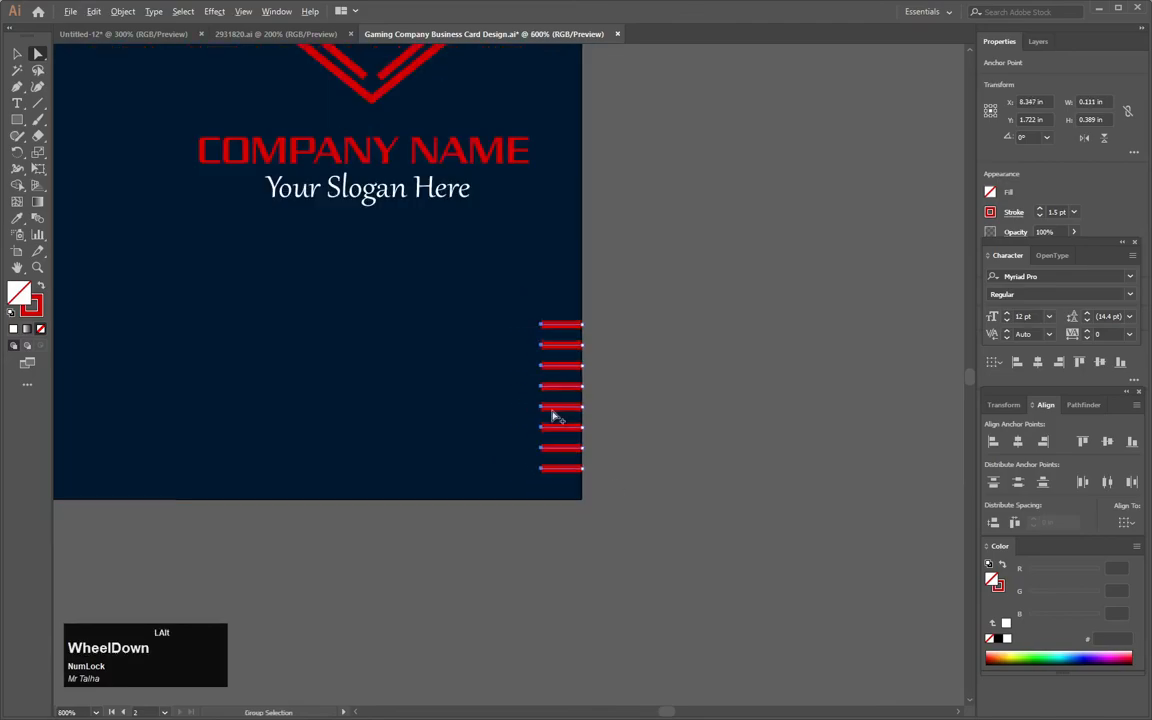
{"action": "left_click_drag", "start_coordinate": [346, 364], "coordinate": [497, 359]}
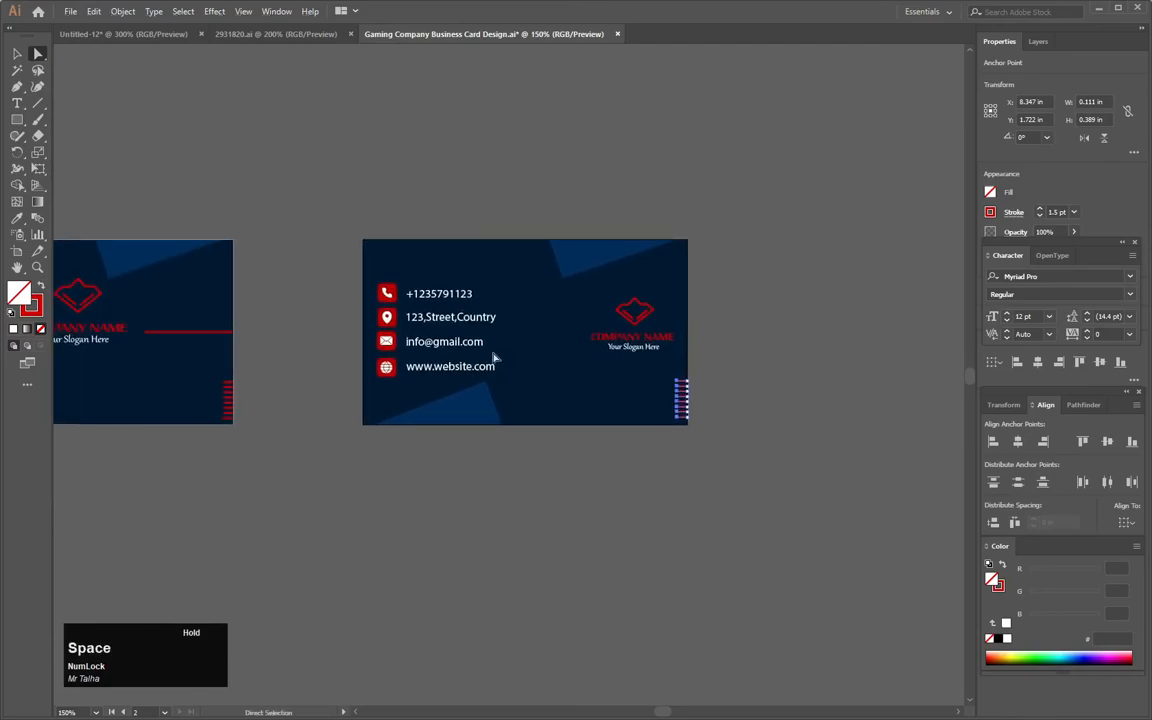
{"action": "left_click", "coordinate": [16, 55]}
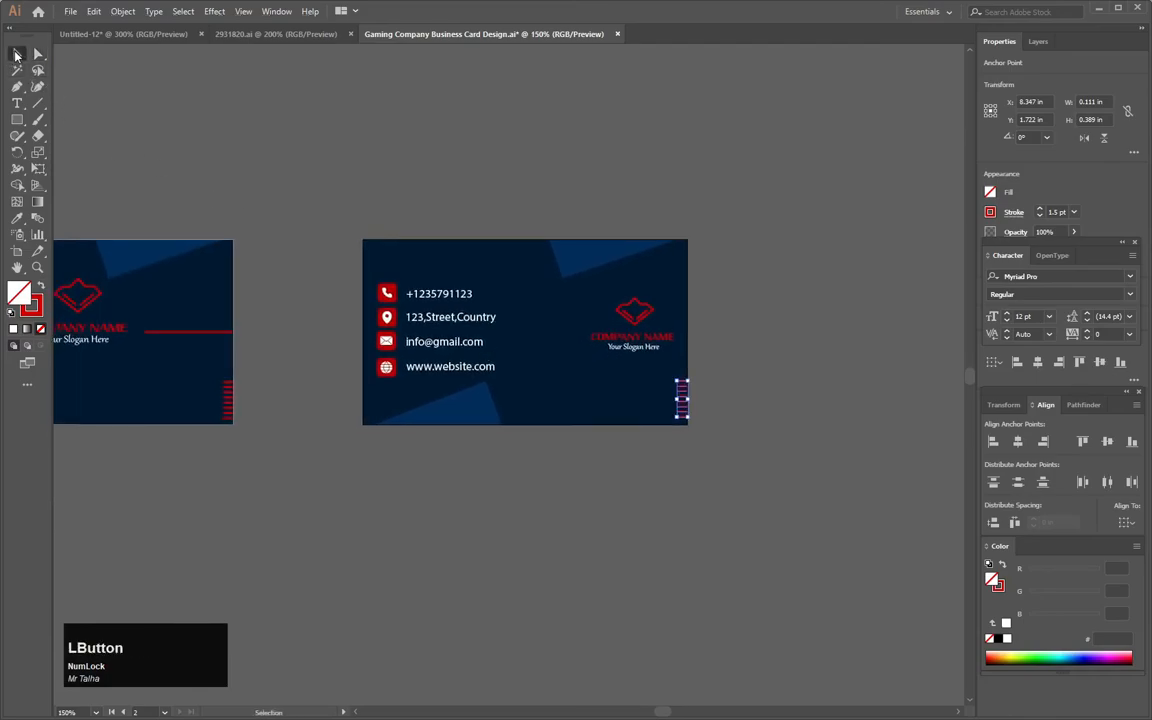
{"action": "left_click", "coordinate": [326, 394]}
{"action": "left_click_drag", "start_coordinate": [240, 378], "coordinate": [218, 442]}
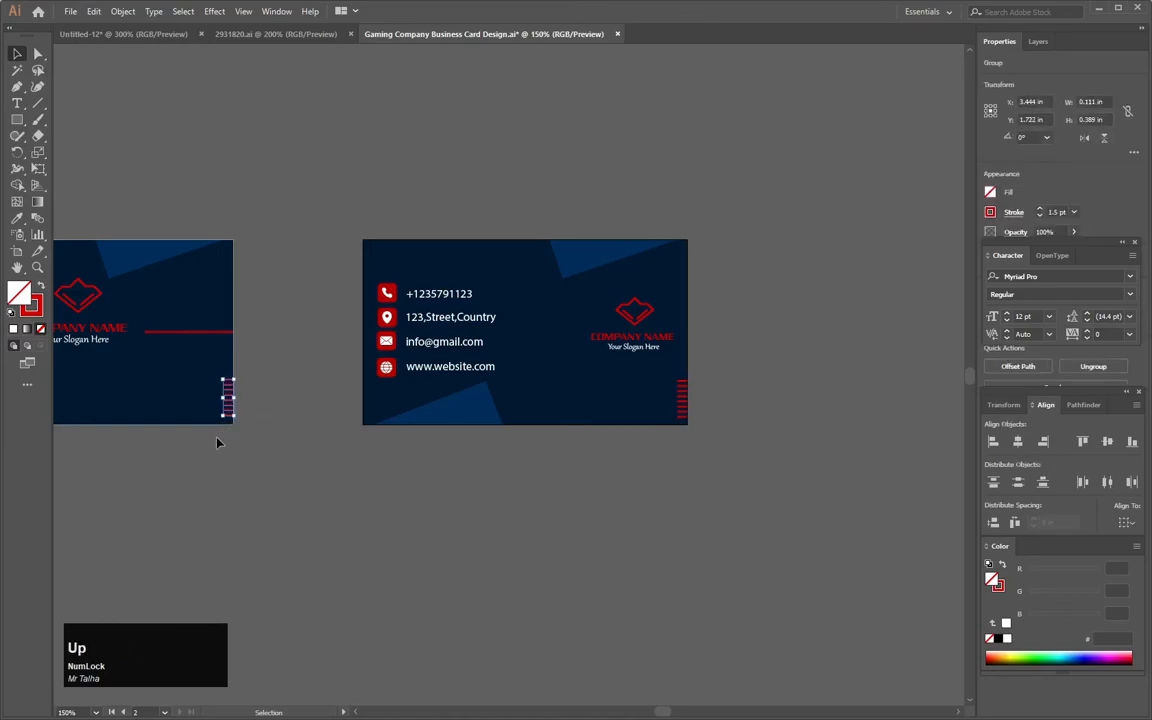
{"action": "left_click", "coordinate": [220, 441]}
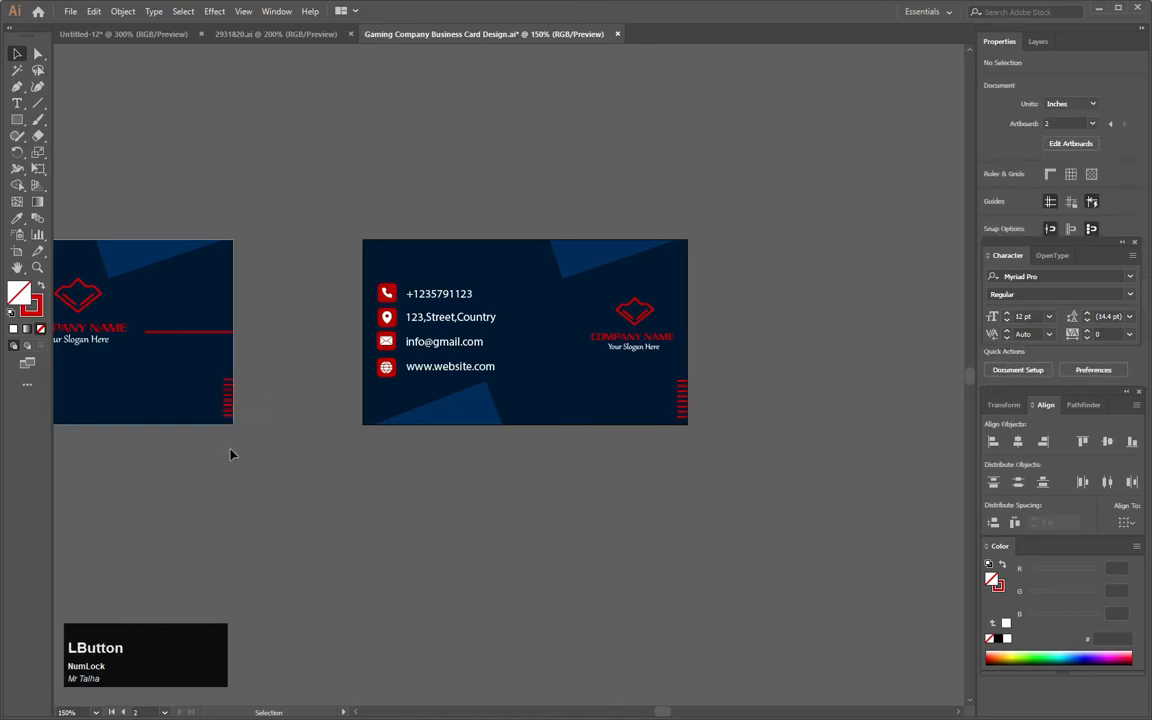
- Lengthen the front card's stripes by nudging their left anchor points left
{"action": "scroll", "coordinate": [619, 458], "scroll_direction": "up", "scroll_amount": 4}
{"action": "scroll", "coordinate": [249, 393], "scroll_direction": "up", "scroll_amount": 1}
{"action": "key", "text": "space"}
{"action": "left_click_drag", "start_coordinate": [200, 377], "coordinate": [903, 342]}
{"action": "left_click_drag", "start_coordinate": [334, 240], "coordinate": [270, 404]}
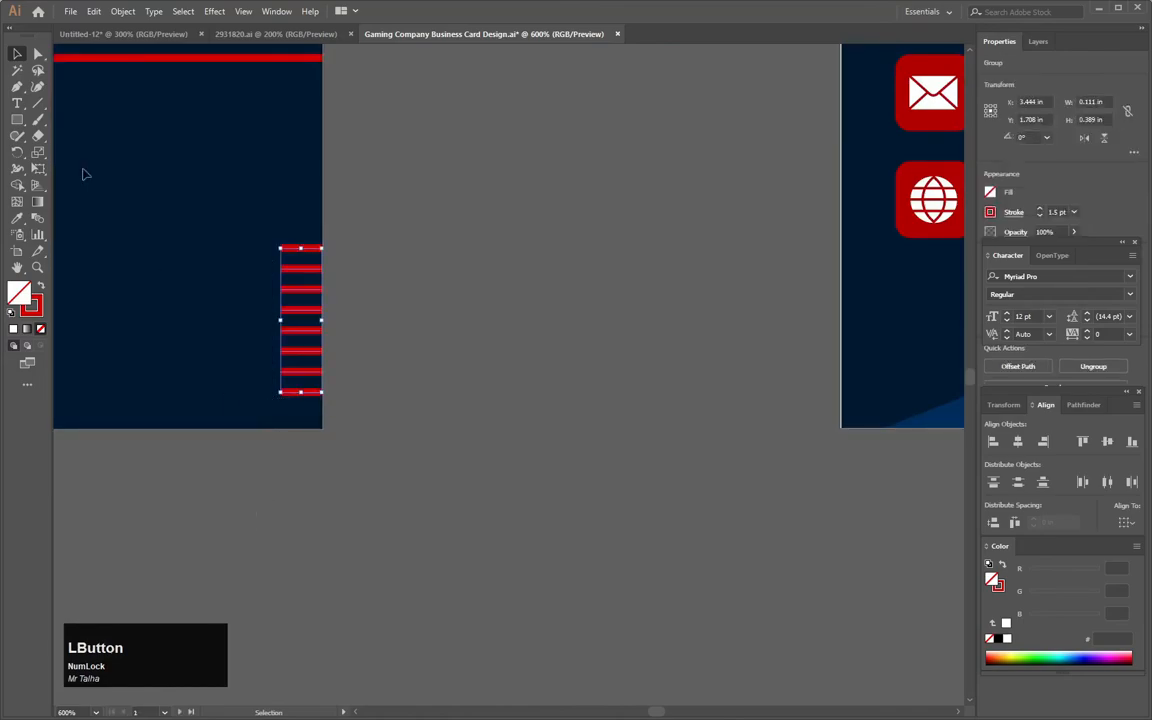
{"action": "left_click", "coordinate": [239, 211]}
{"action": "key", "text": "a"}
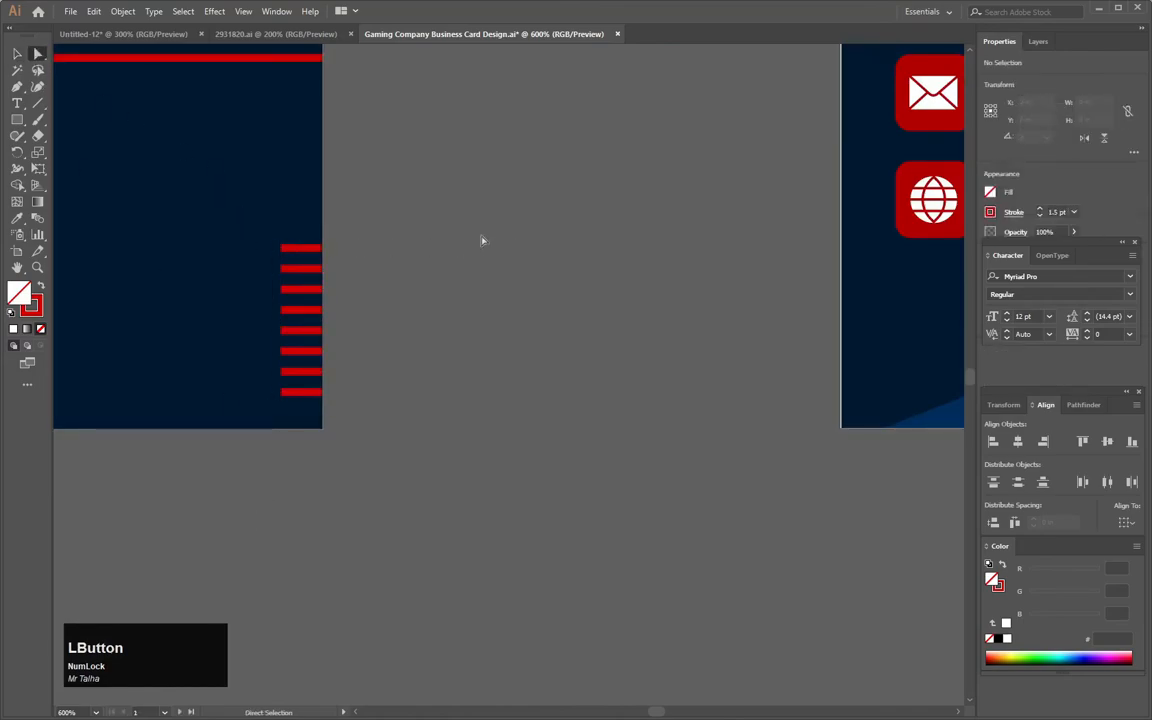
{"action": "left_click_drag", "start_coordinate": [247, 227], "coordinate": [298, 404]}
{"action": "key", "text": "Left"}
{"action": "scroll", "coordinate": [463, 368], "scroll_direction": "down", "scroll_amount": 4, "text": "alt"}
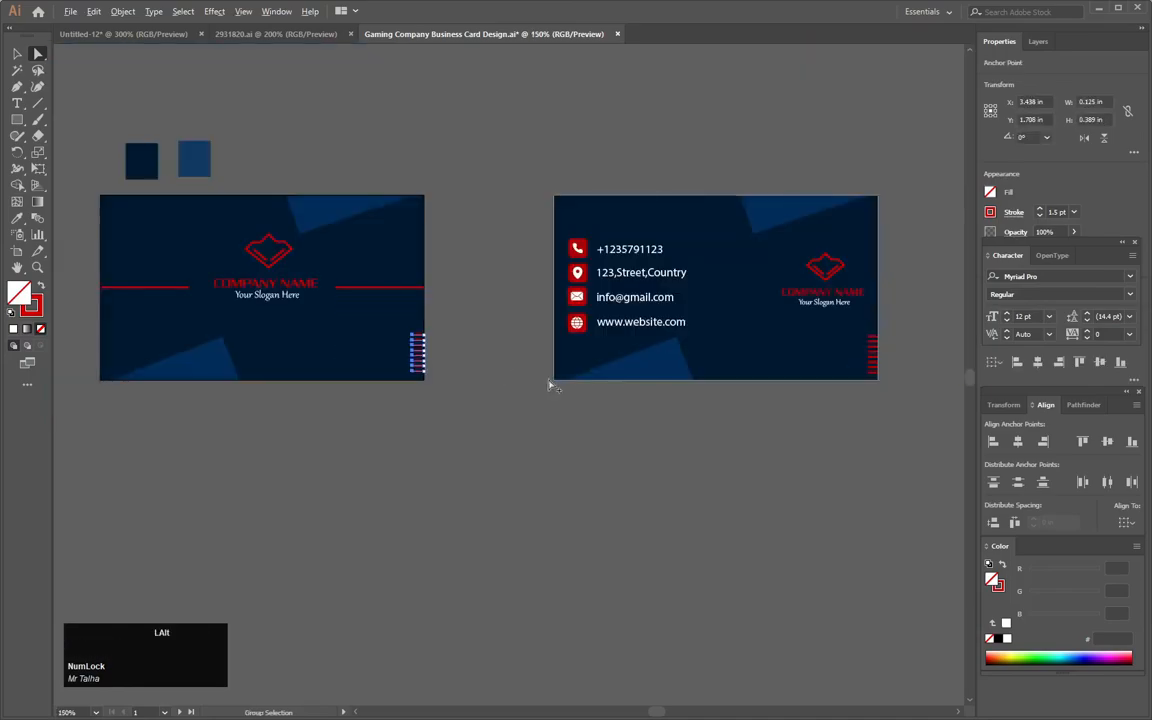
{"action": "left_click", "coordinate": [509, 420]}
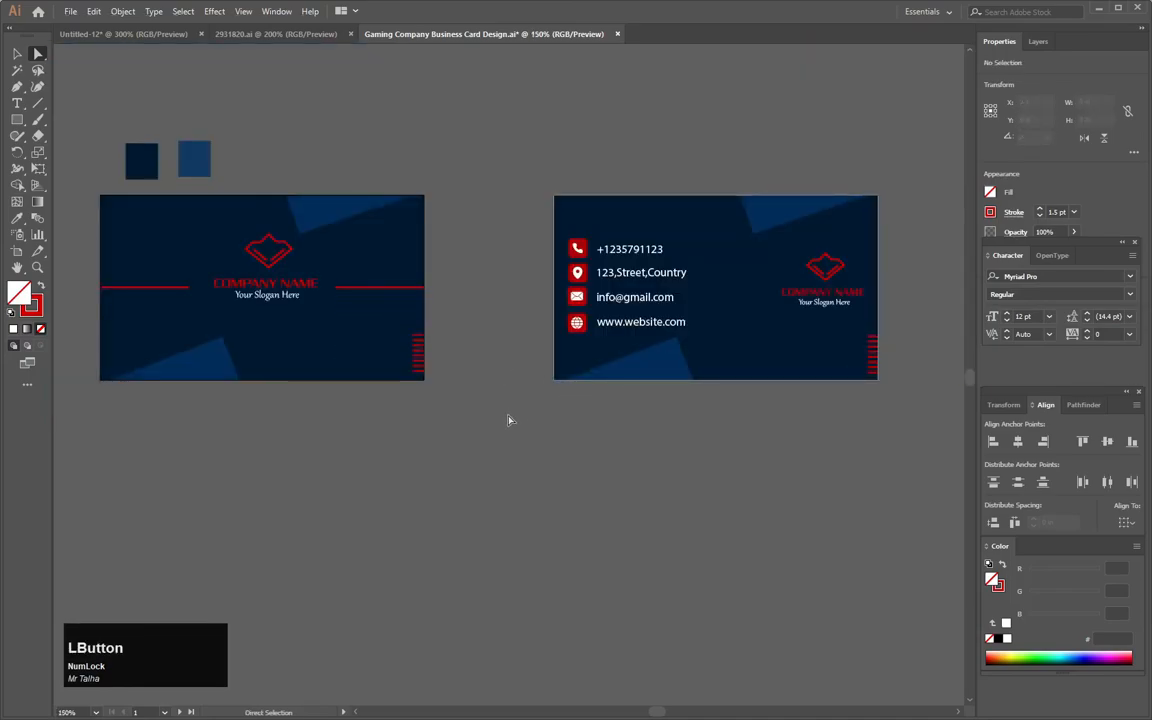
- Undo an accidental COMPANY NAME move and review both finished card faces
{"action": "scroll", "coordinate": [498, 347], "scroll_direction": "up", "scroll_amount": 1, "text": "alt"}
{"action": "left_click_drag", "start_coordinate": [366, 279], "coordinate": [624, 375]}
{"action": "scroll", "coordinate": [510, 358], "scroll_direction": "up", "scroll_amount": 2, "text": "alt"}
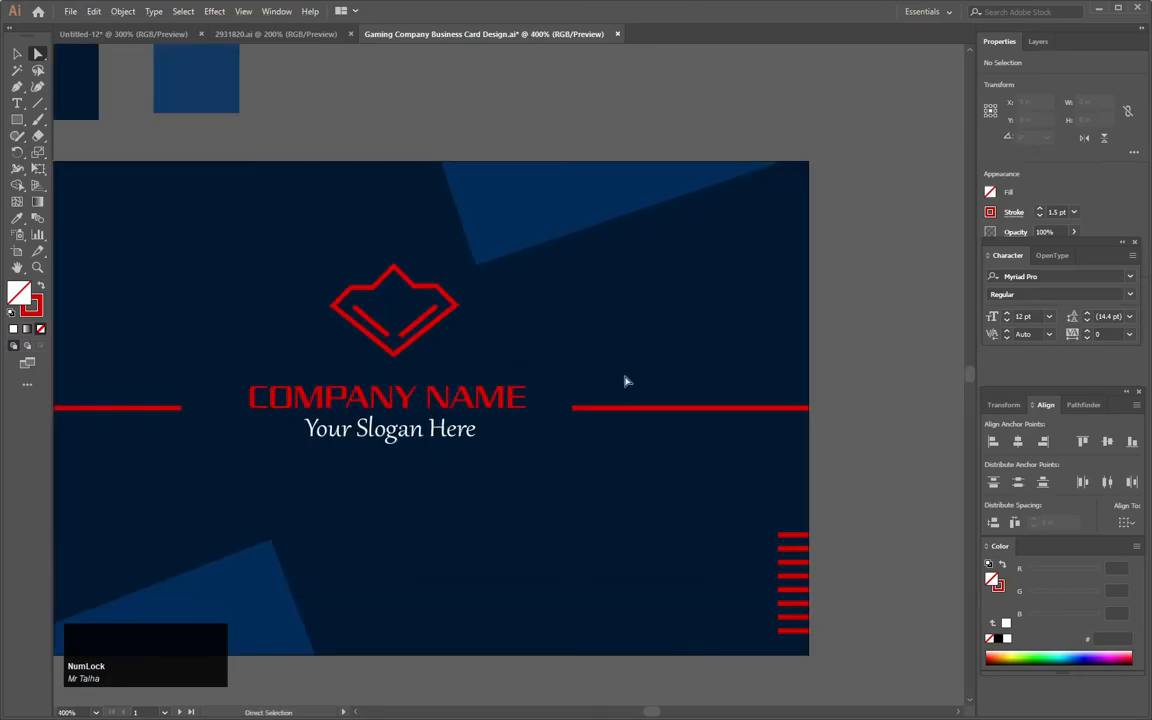
{"action": "left_click_drag", "start_coordinate": [481, 399], "coordinate": [522, 374]}
{"action": "key", "text": "ctrl+z"}
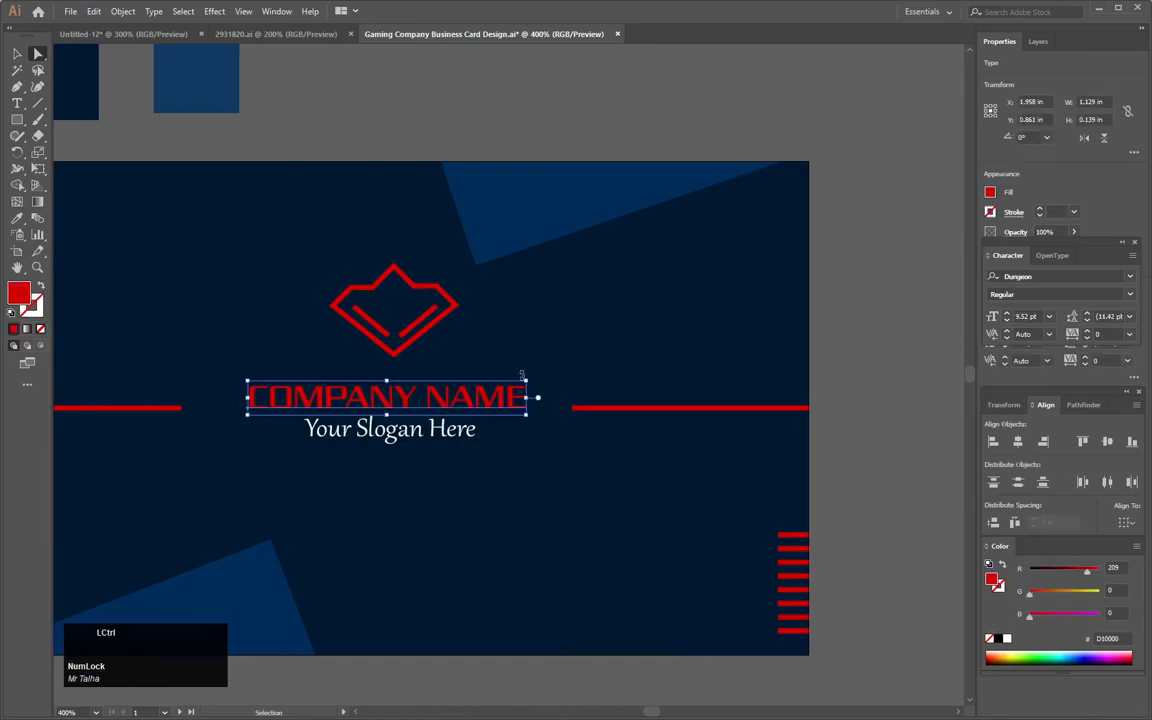
{"action": "left_click", "coordinate": [18, 71]}
{"action": "left_click_drag", "start_coordinate": [267, 286], "coordinate": [397, 217]}
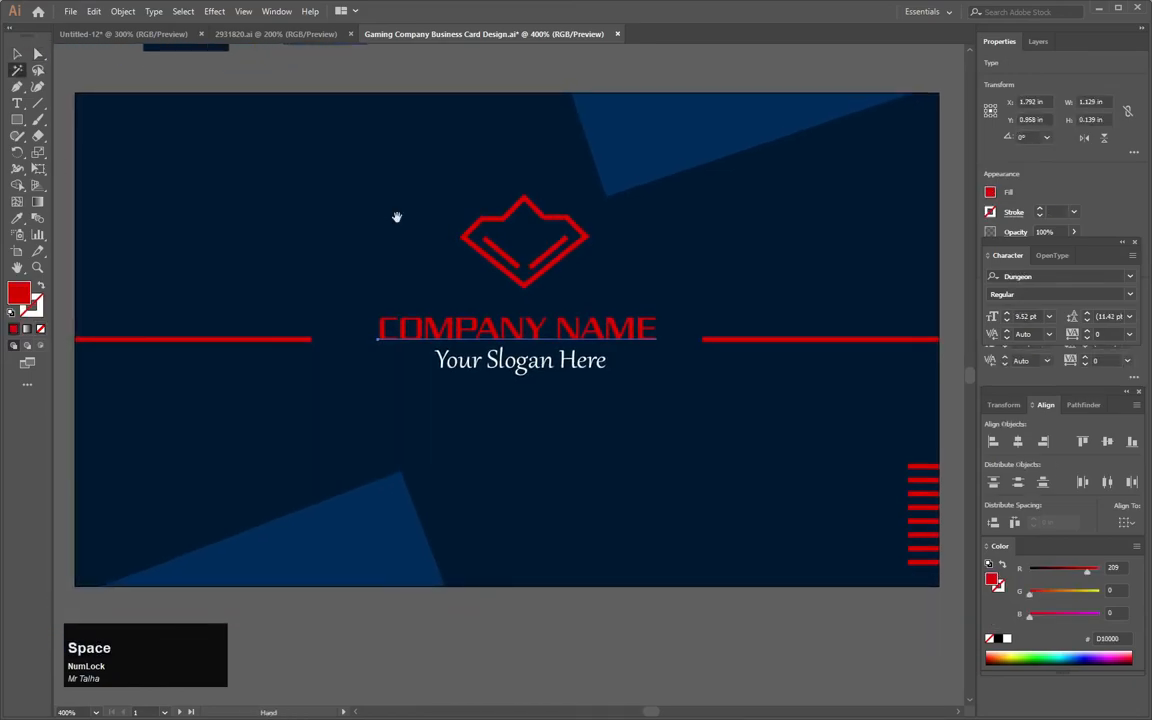
{"action": "left_click", "coordinate": [17, 55]}
{"action": "left_click_drag", "start_coordinate": [684, 231], "coordinate": [82, 222]}
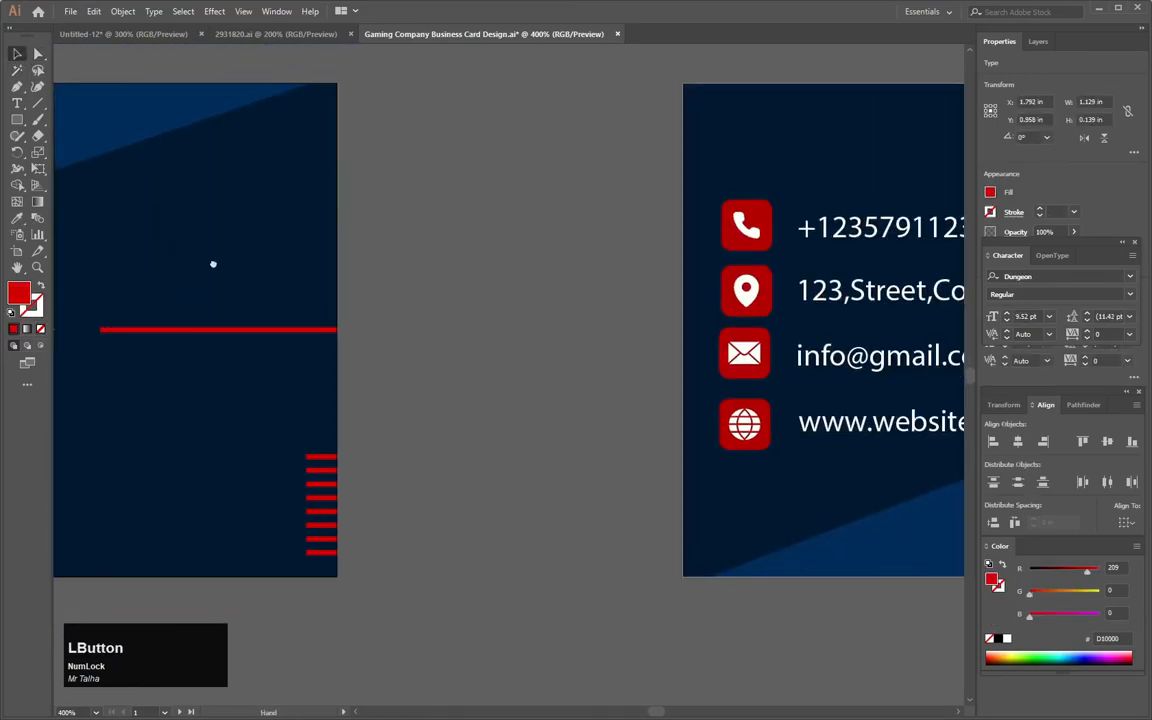
{"action": "left_click_drag", "start_coordinate": [600, 264], "coordinate": [81, 263]}
{"action": "left_click_drag", "start_coordinate": [436, 267], "coordinate": [630, 299]}
{"action": "scroll", "coordinate": [277, 270], "scroll_direction": "down", "scroll_amount": 3}
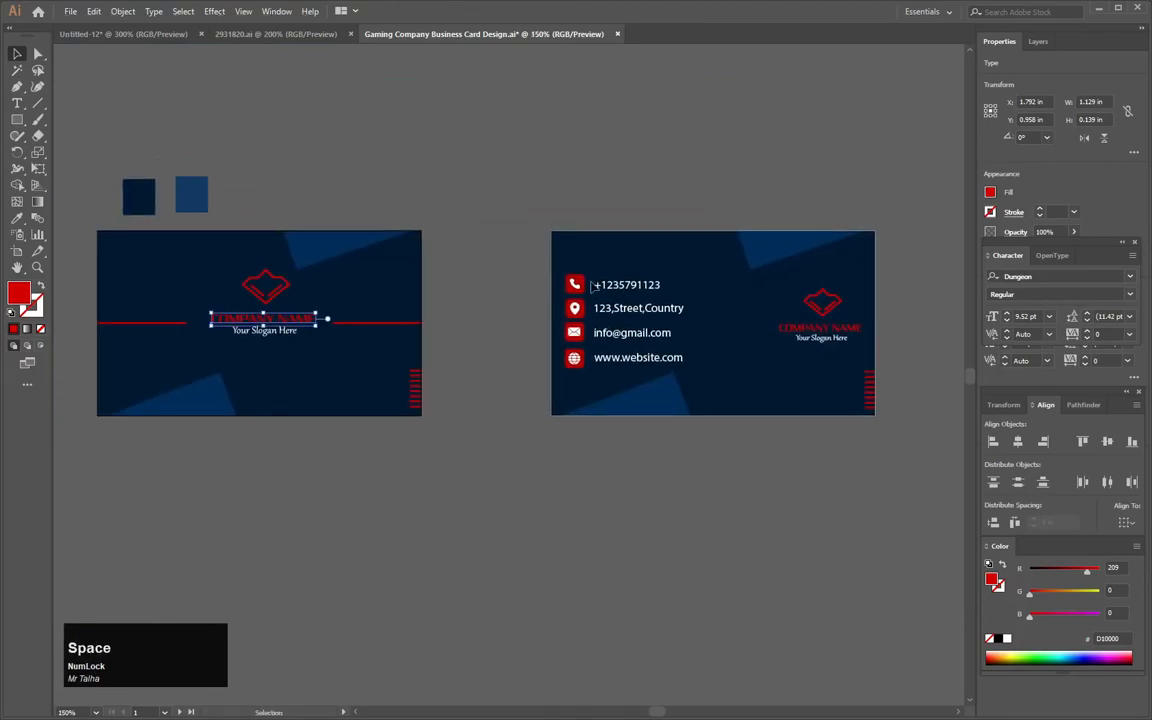
{"action": "left_click", "coordinate": [469, 306]}
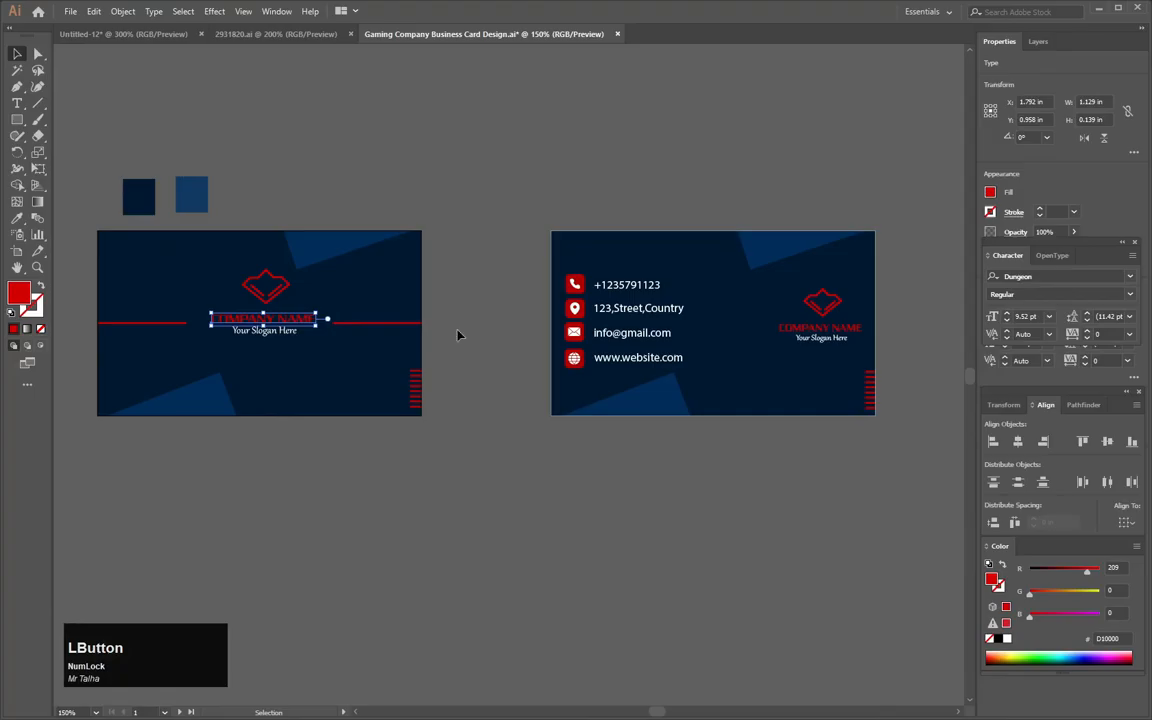